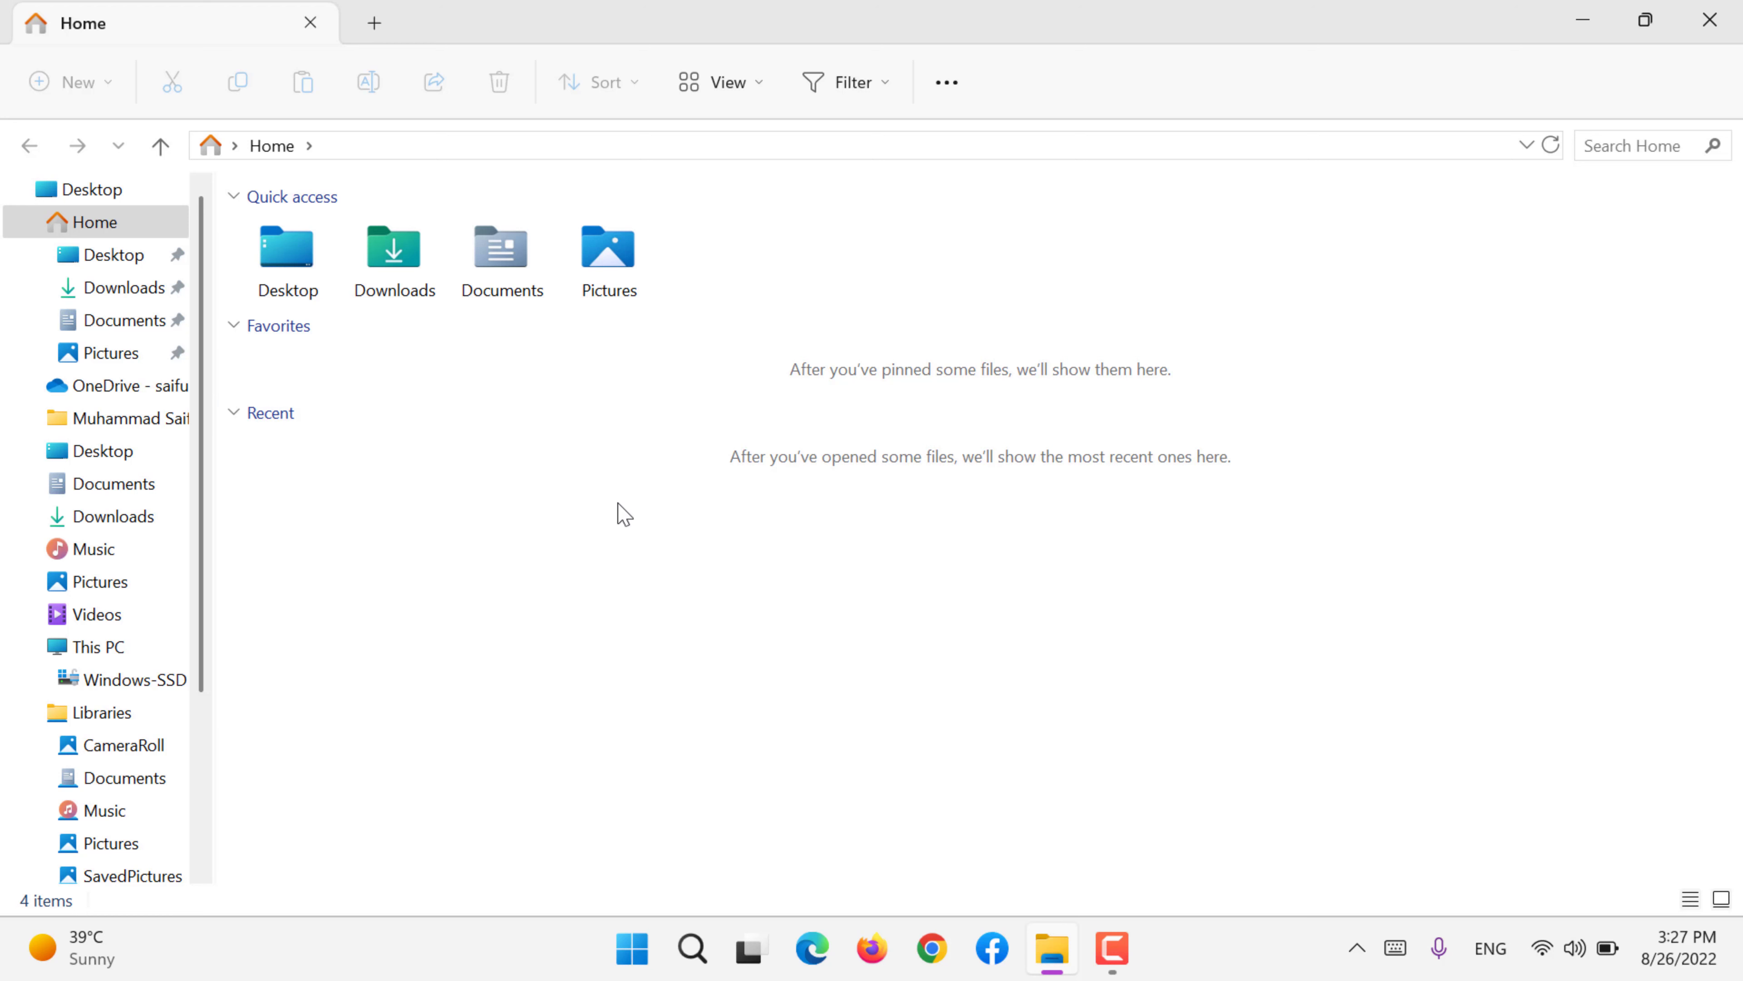
- Open the Windows-SSD (C:) drive from This PC
left_click(118, 652)
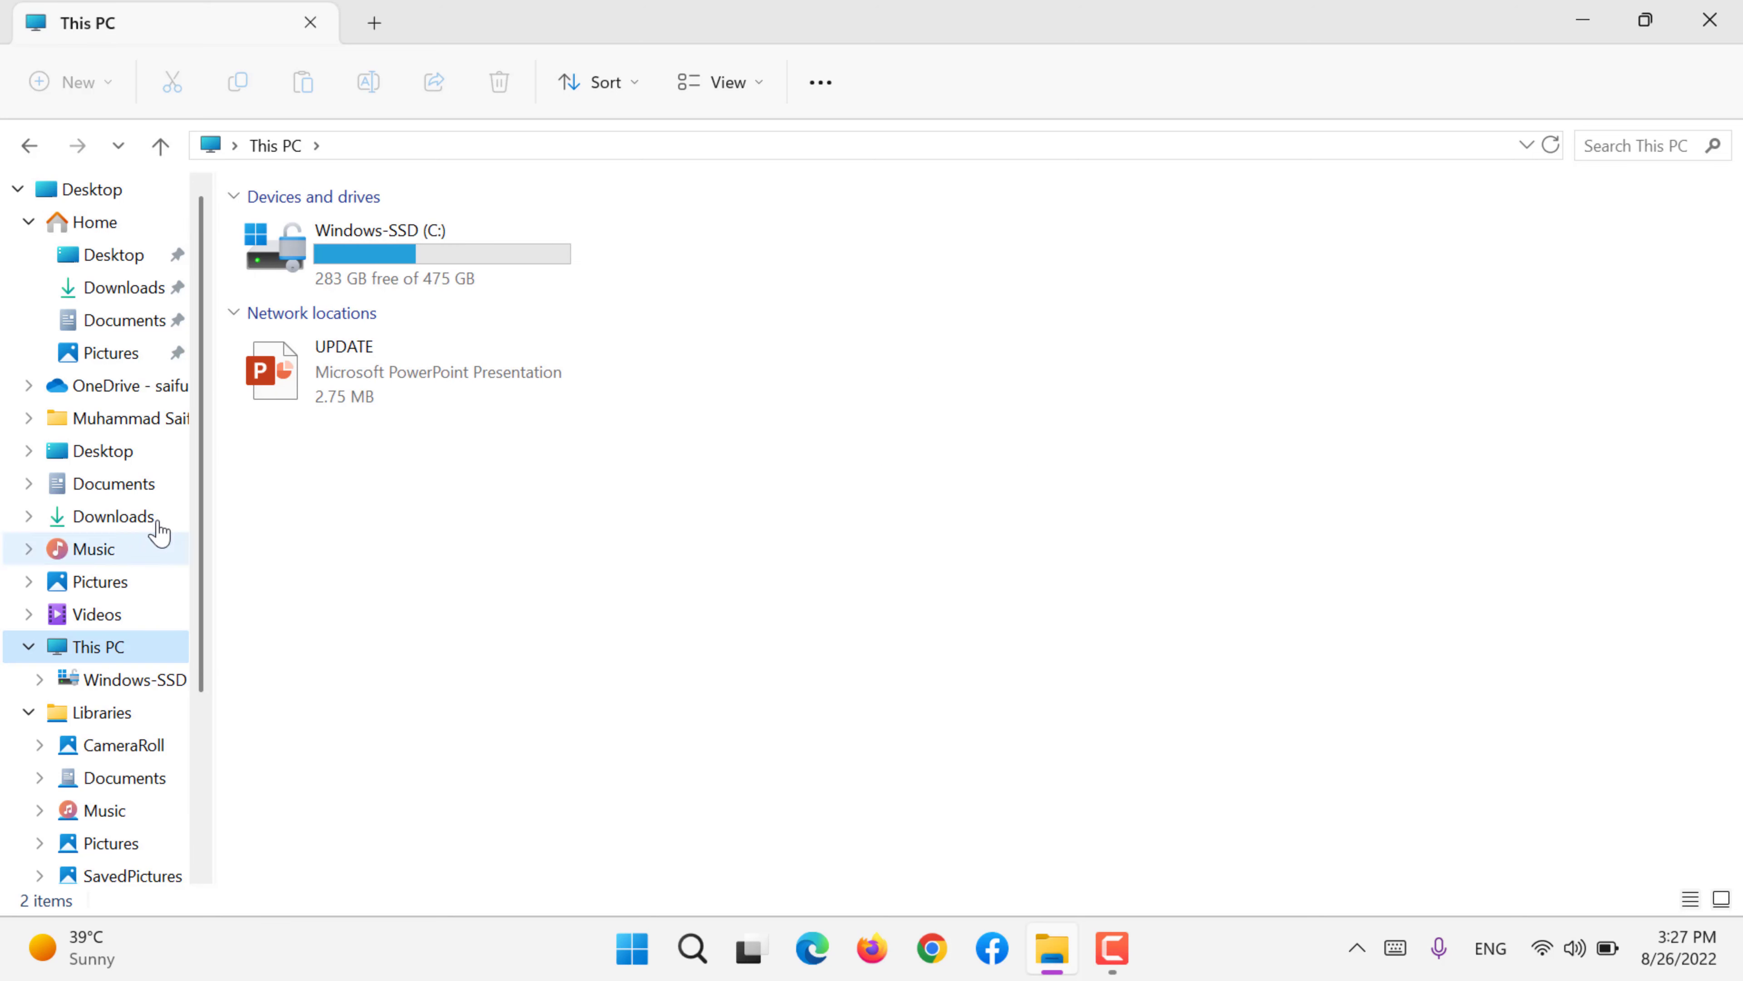
mouse_move(370, 234)
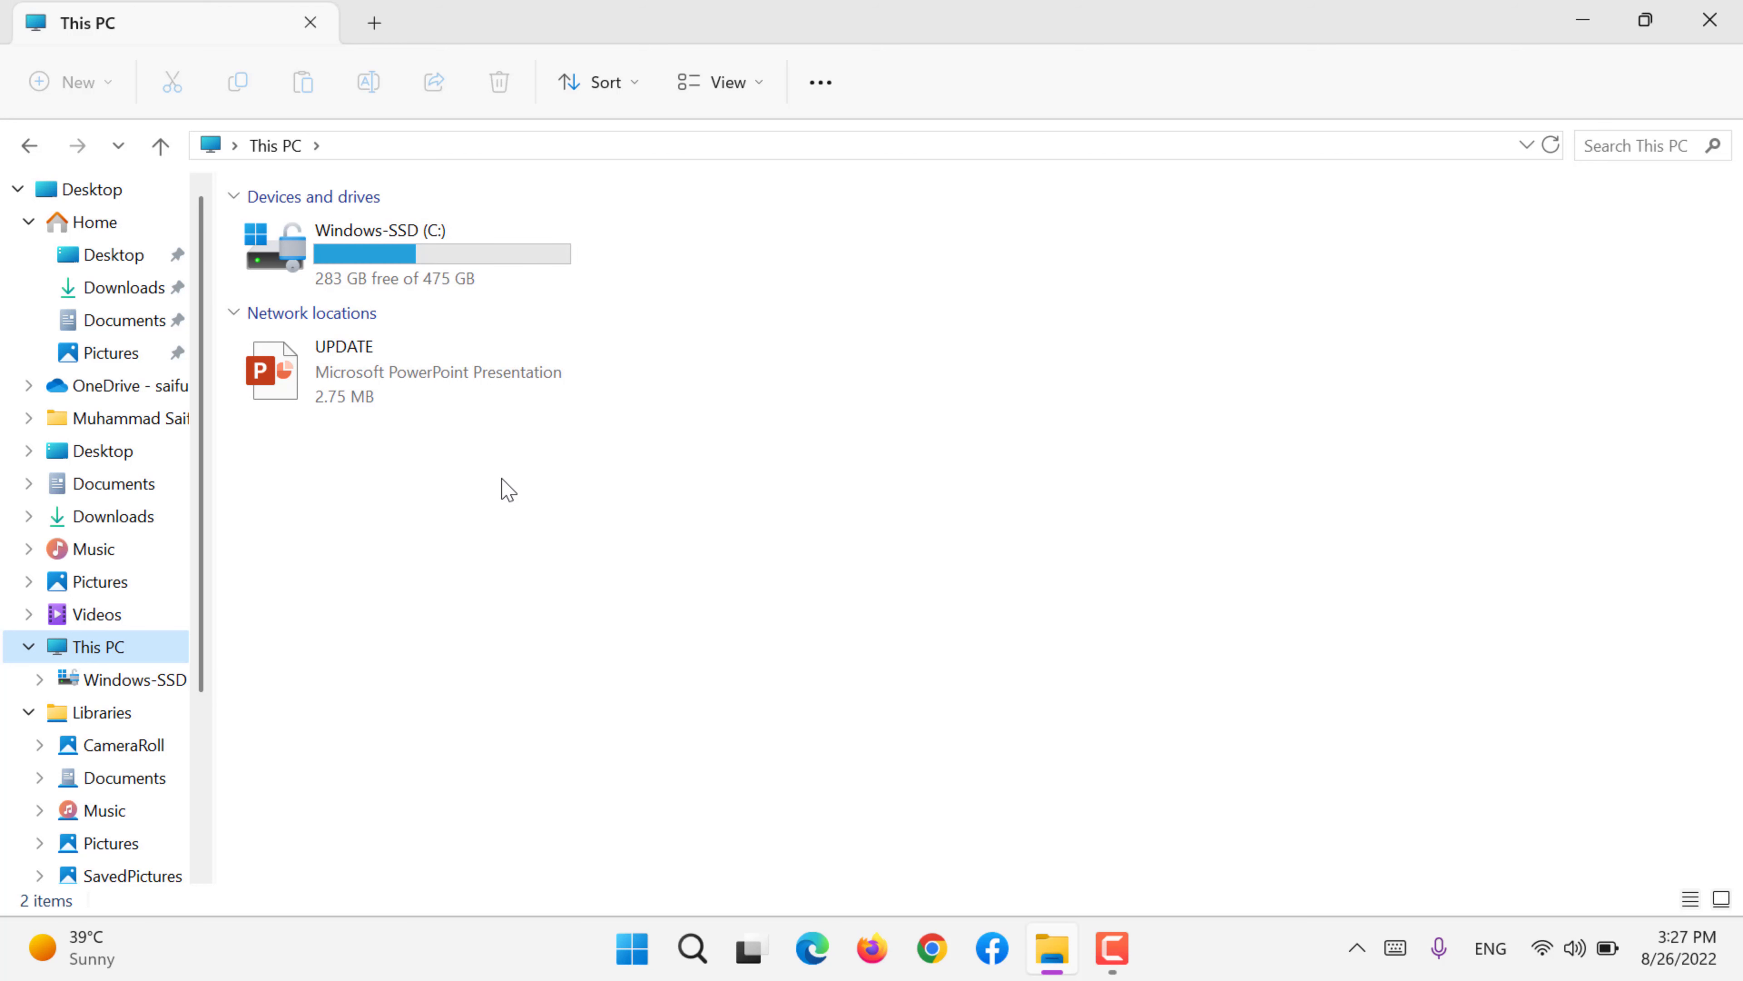
double_click(421, 242)
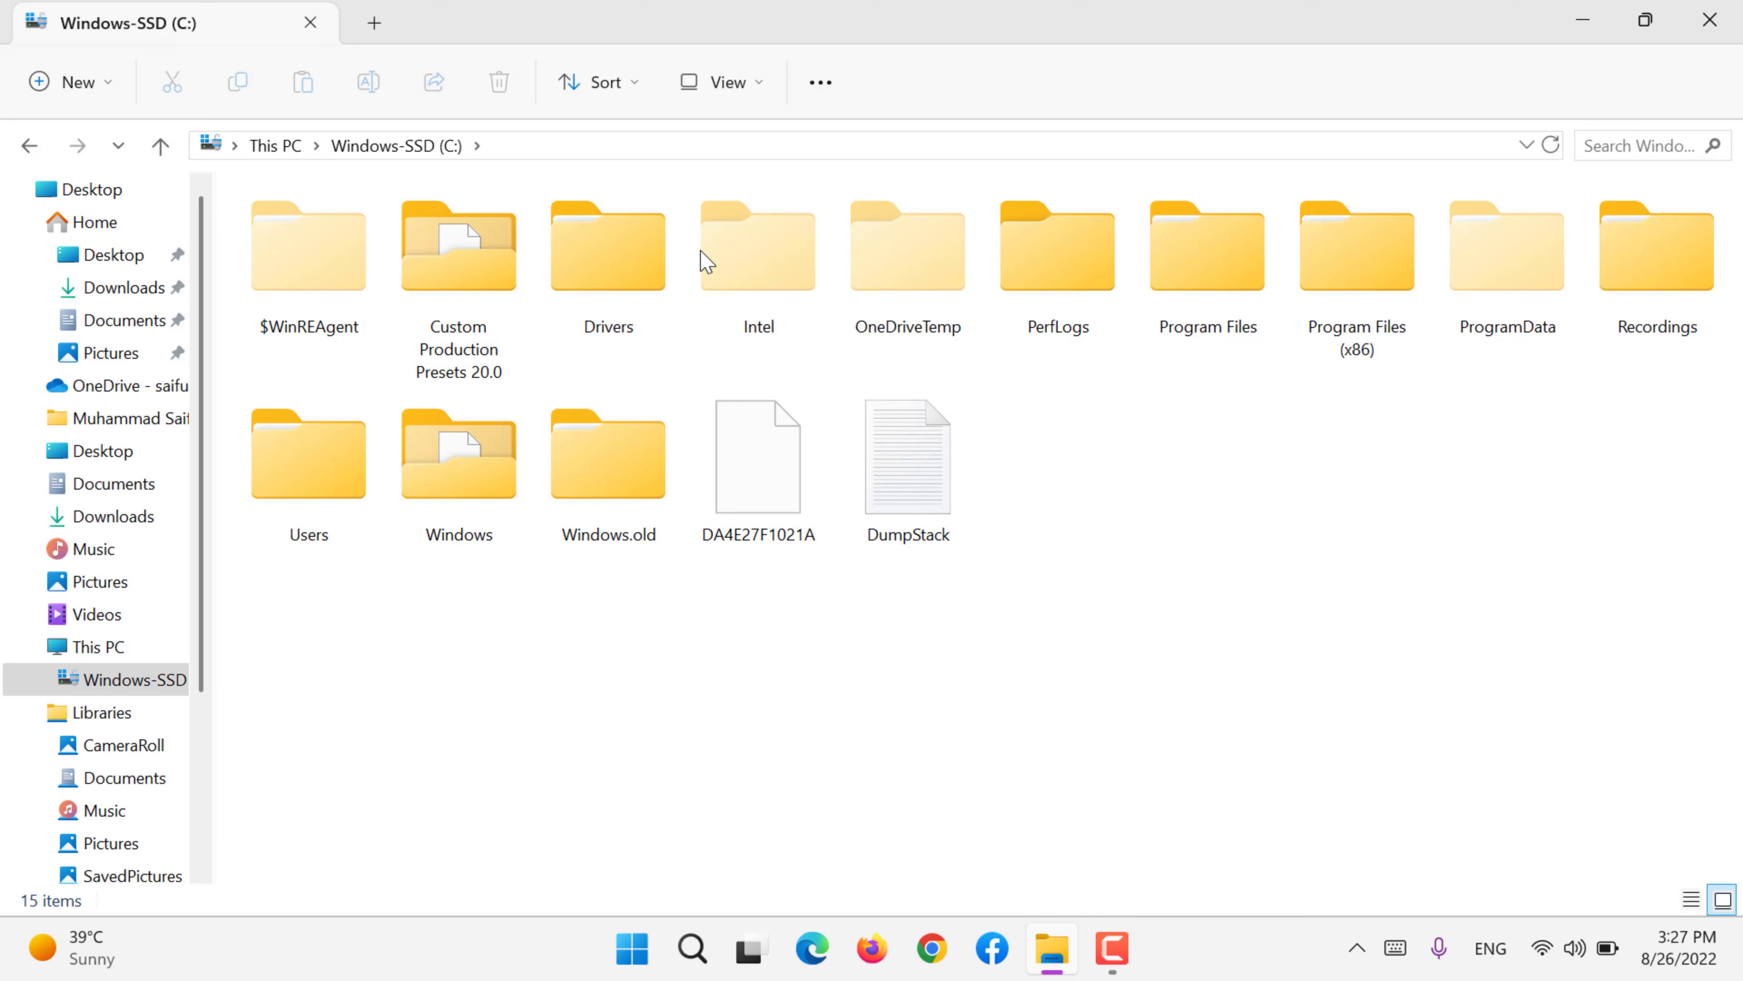
- View the contents of the Windows folder, then return to the root of the C: drive through This PC
double_click(471, 503)
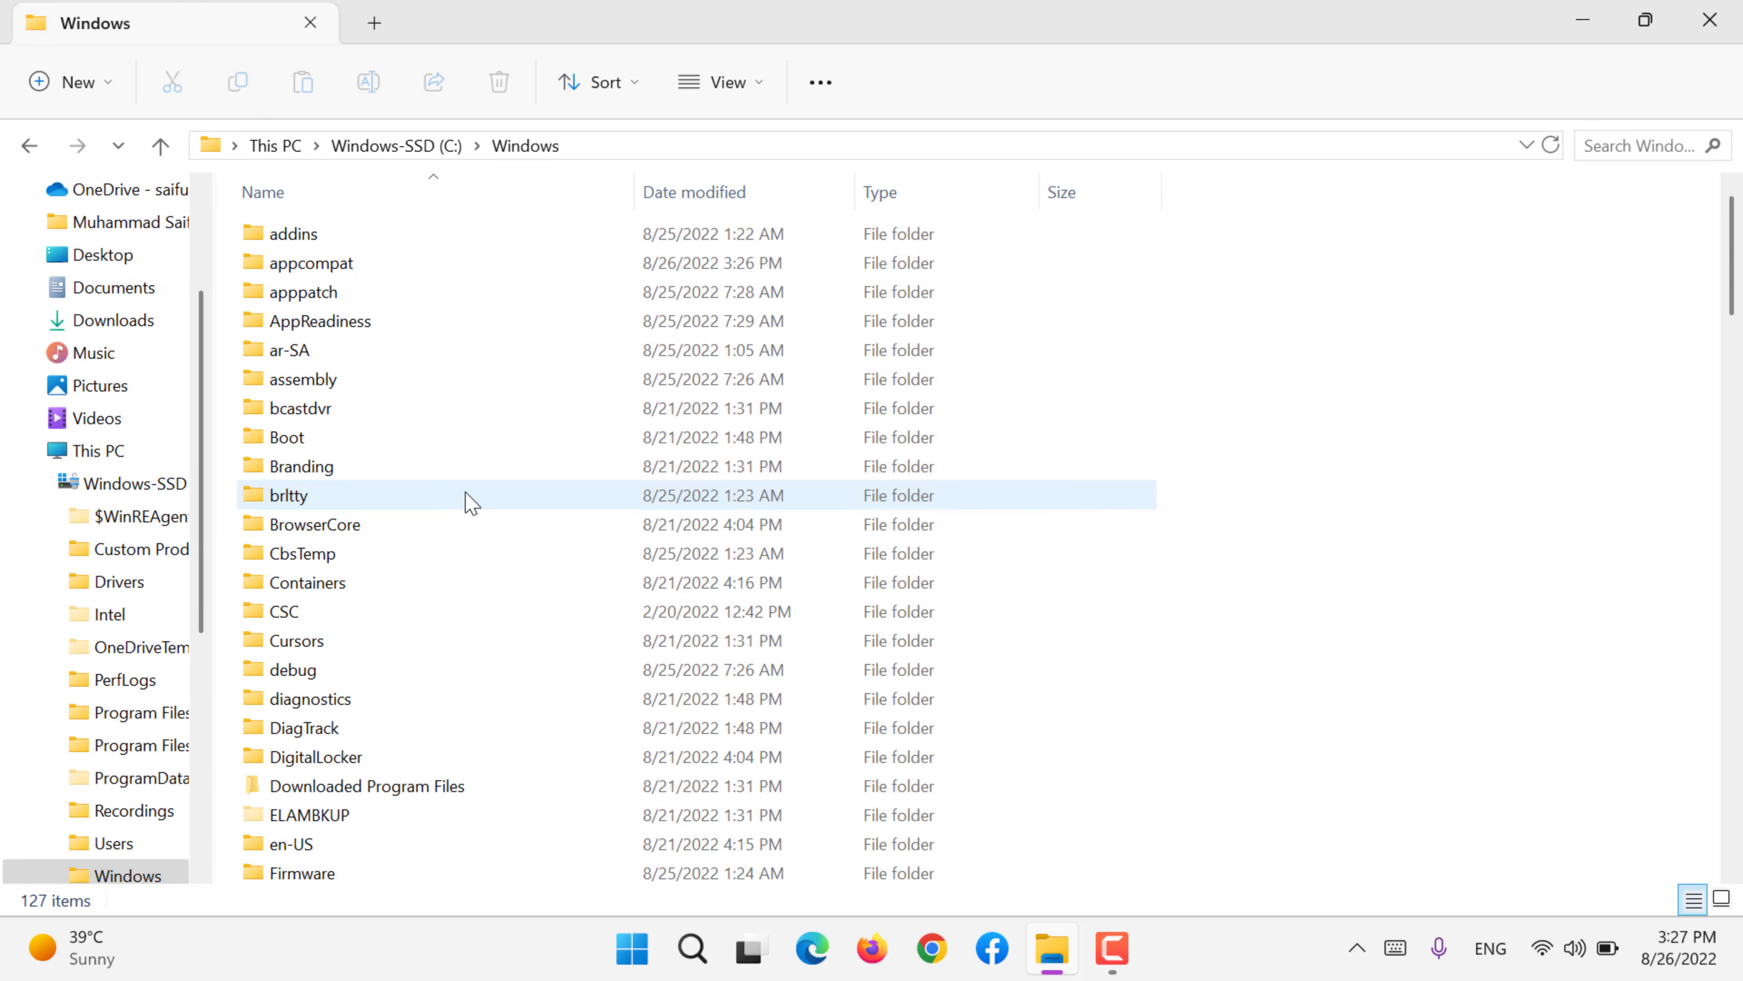
key("alt+Left")
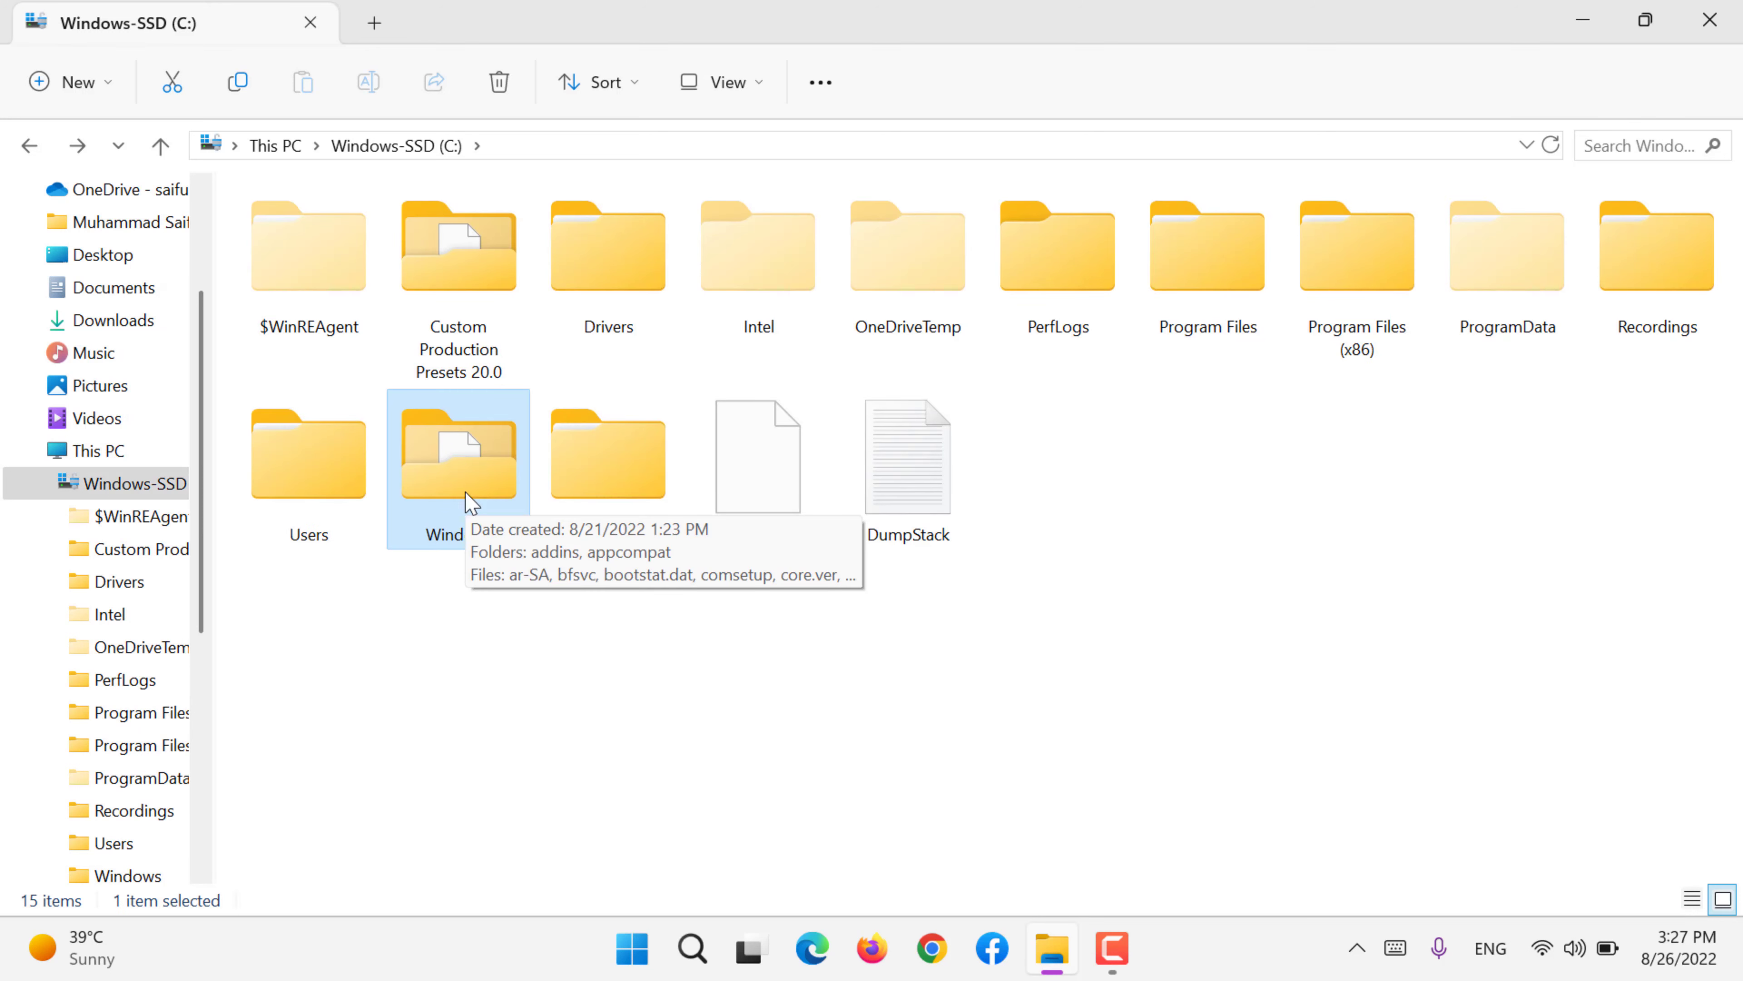
left_click(68, 451)
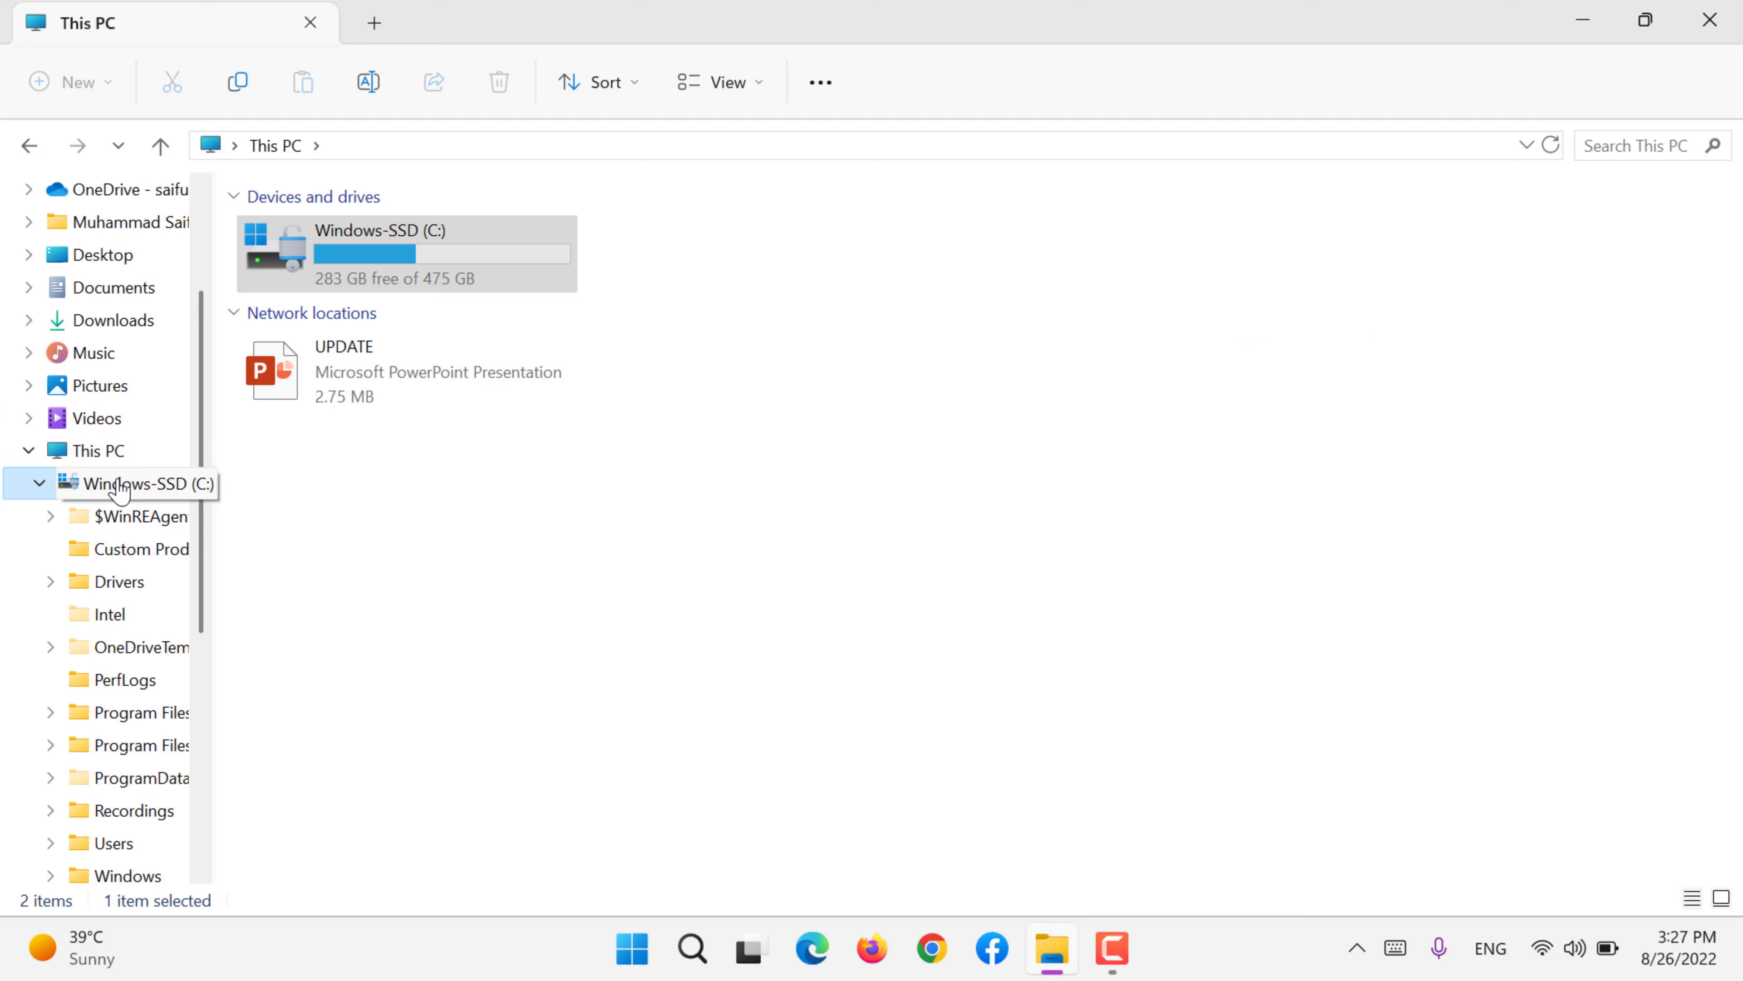
left_click(69, 483)
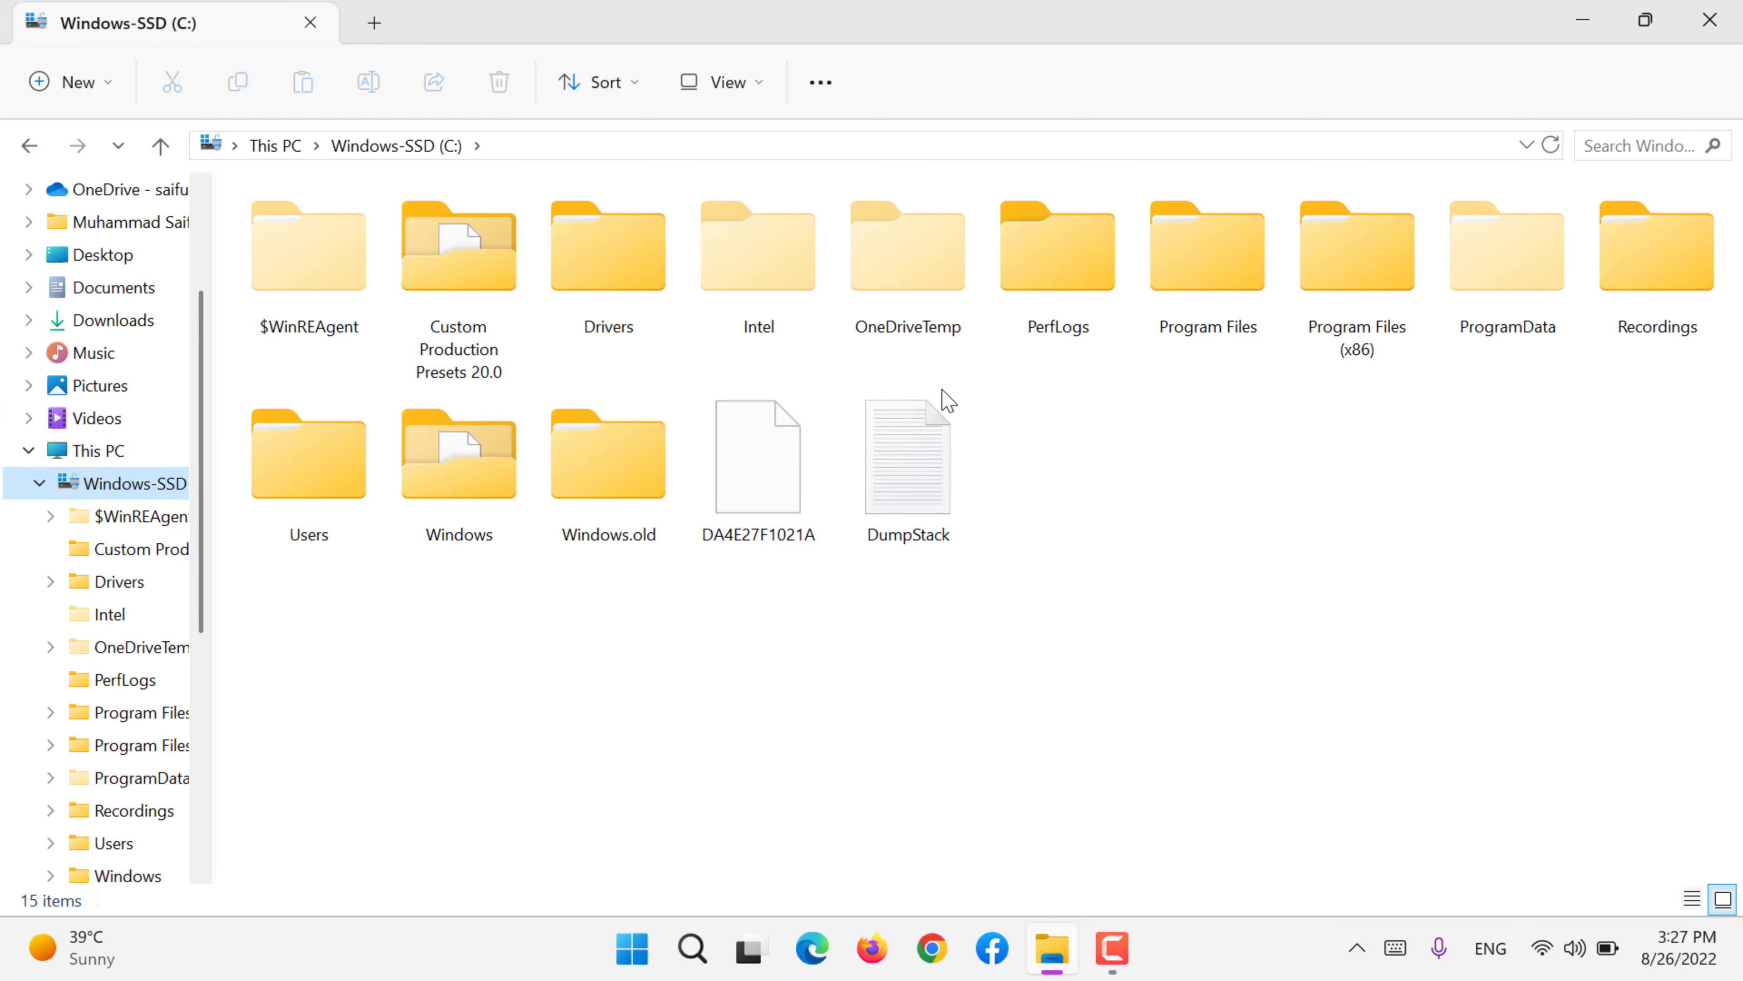
- Display the C: drive's contents as extra large icons, then as large icons
left_click(734, 86)
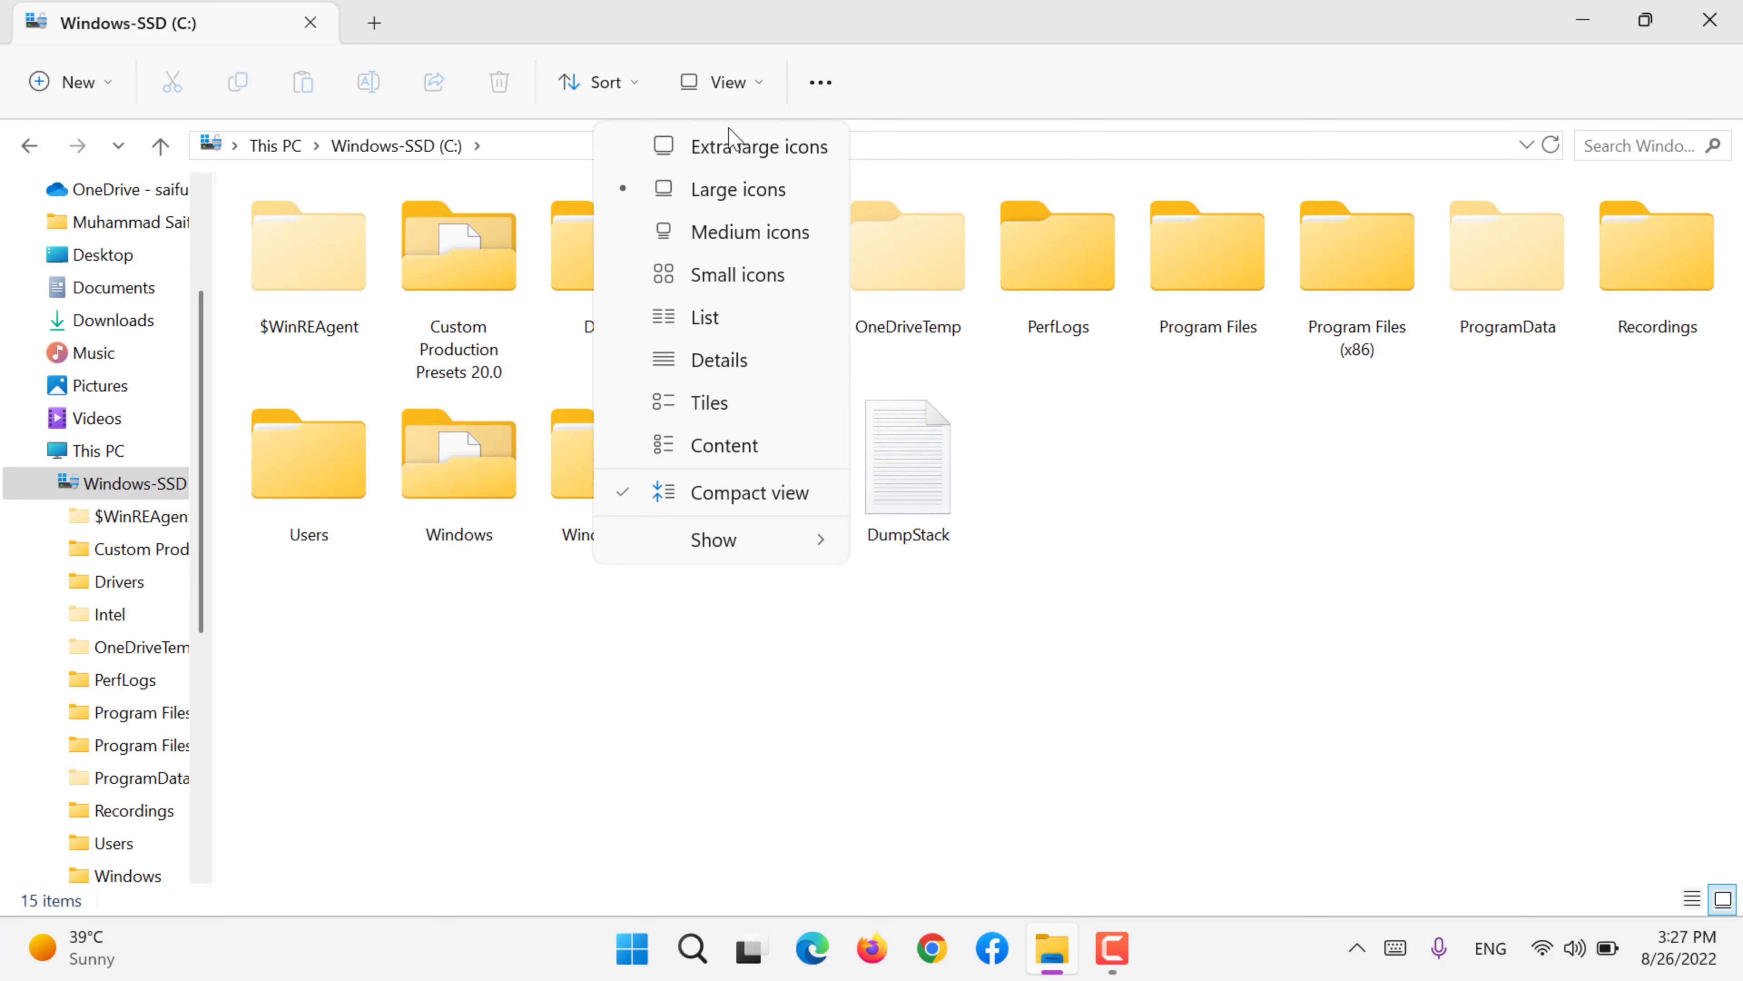
left_click(738, 147)
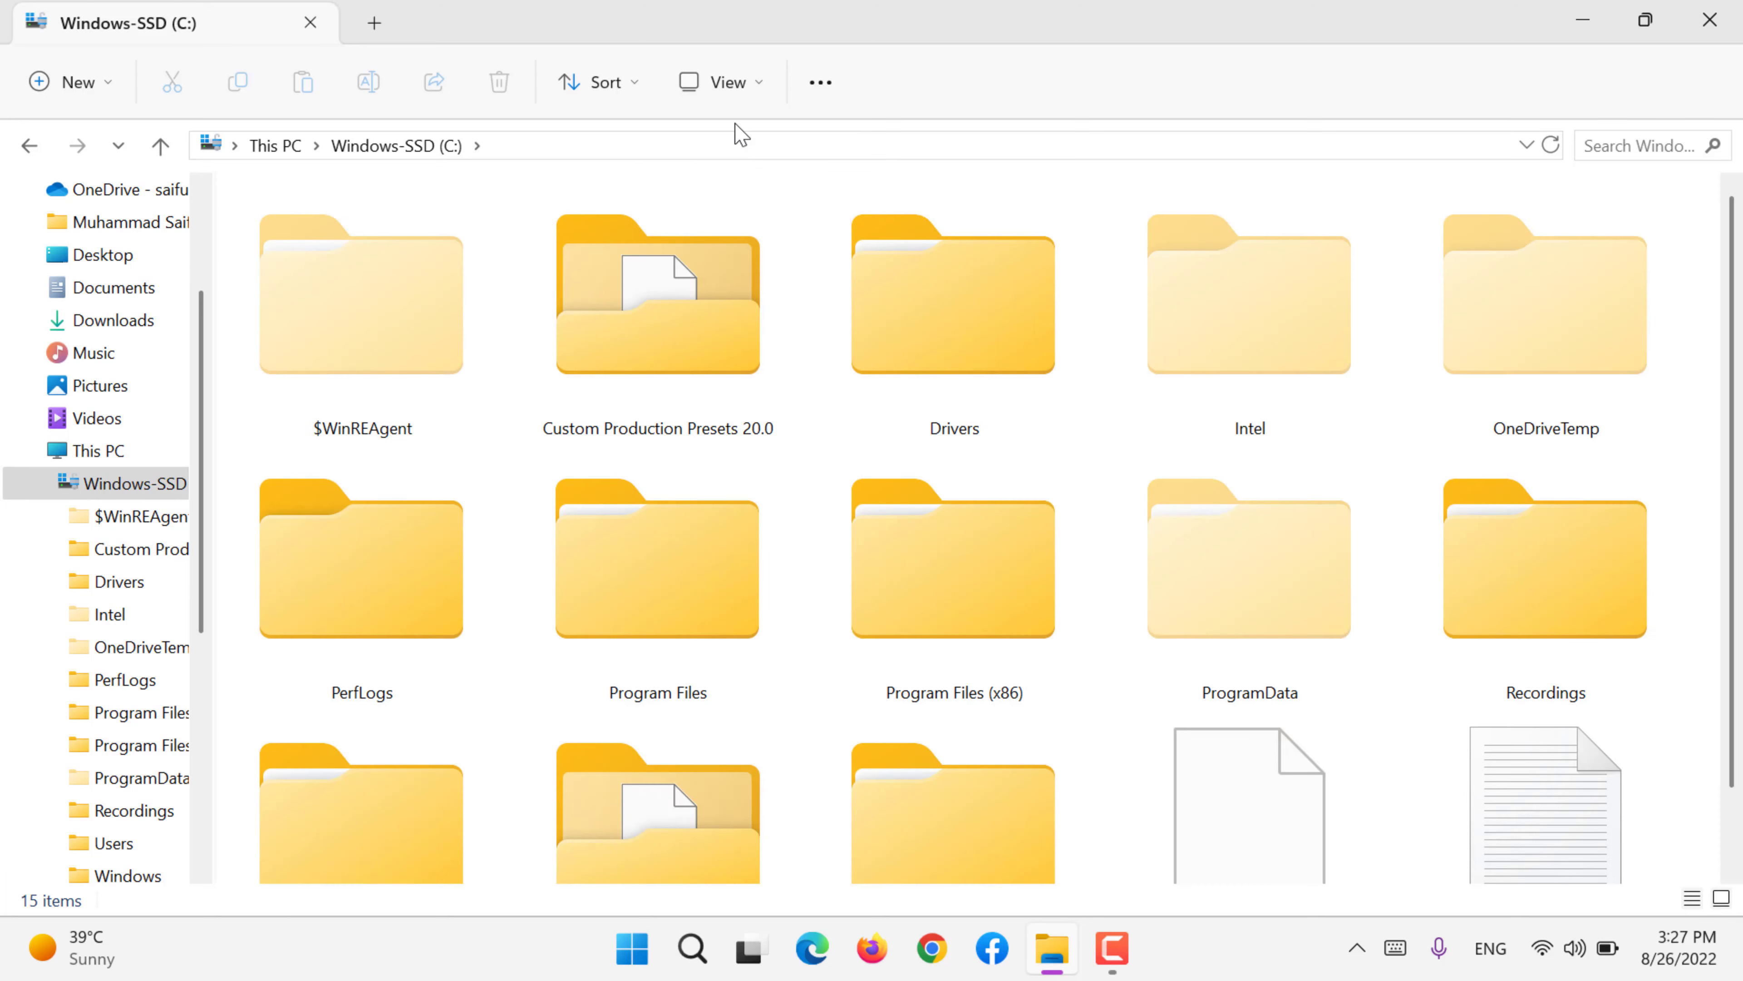
left_click(721, 81)
left_click(715, 200)
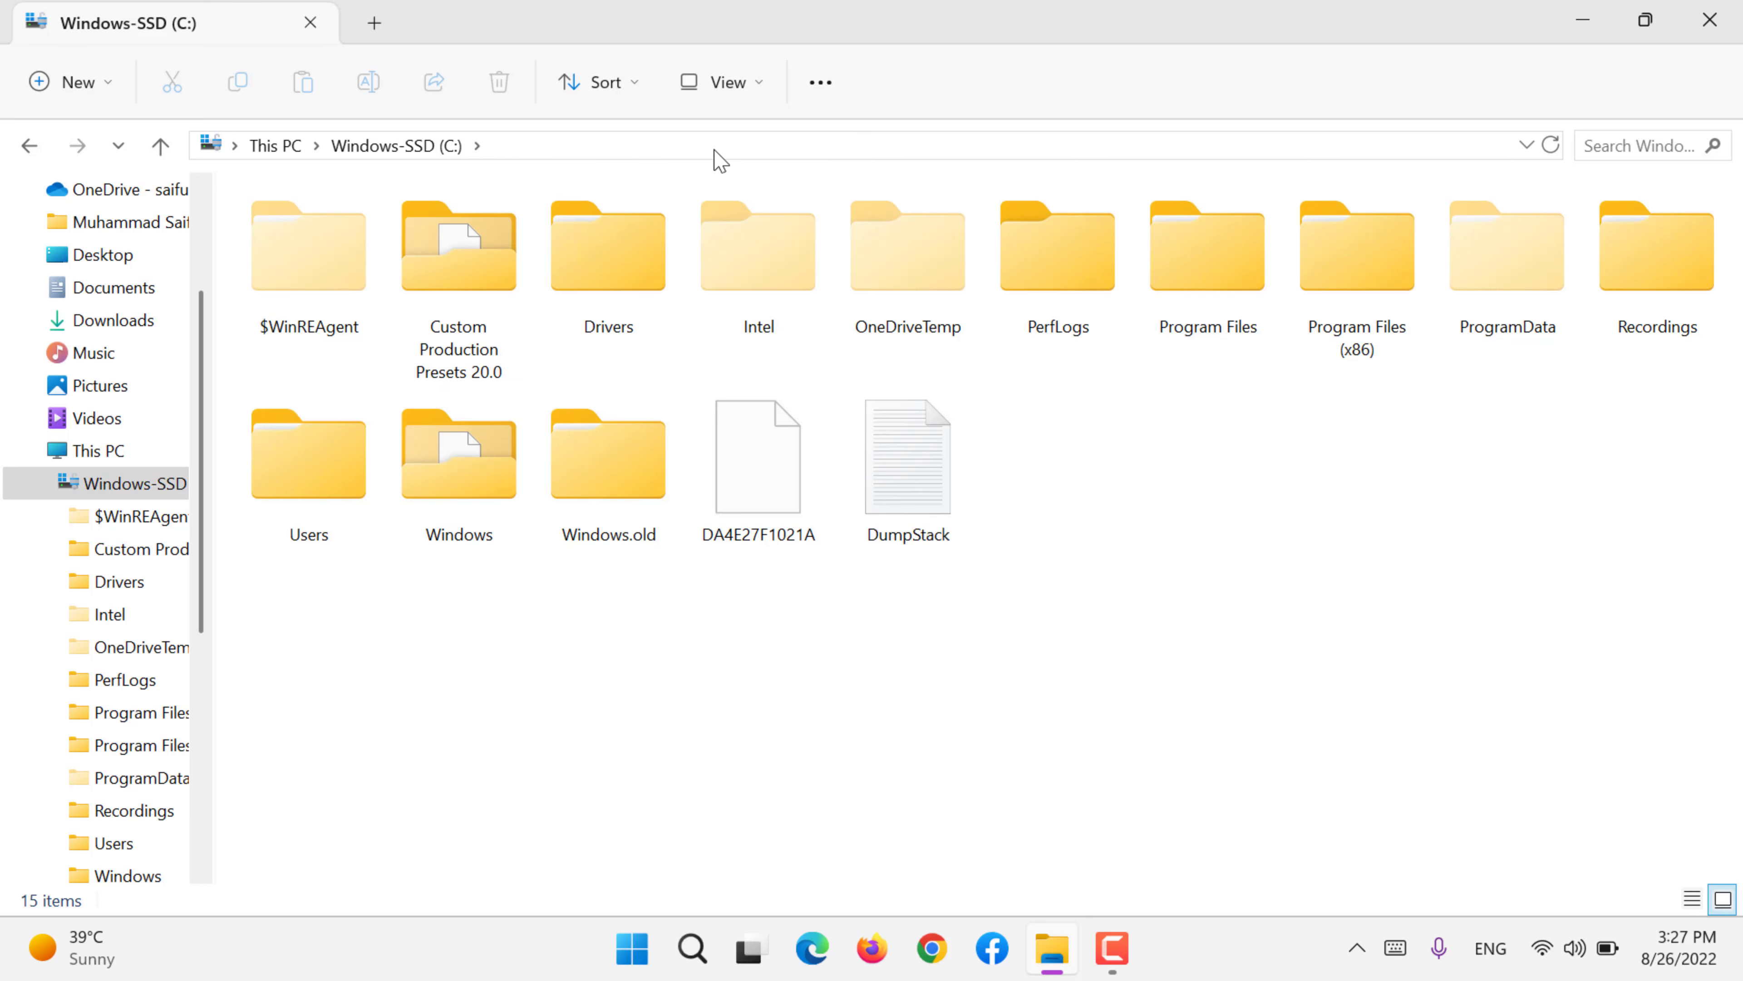
- Display the C: drive's contents as medium icons, then as small icons
left_click(721, 82)
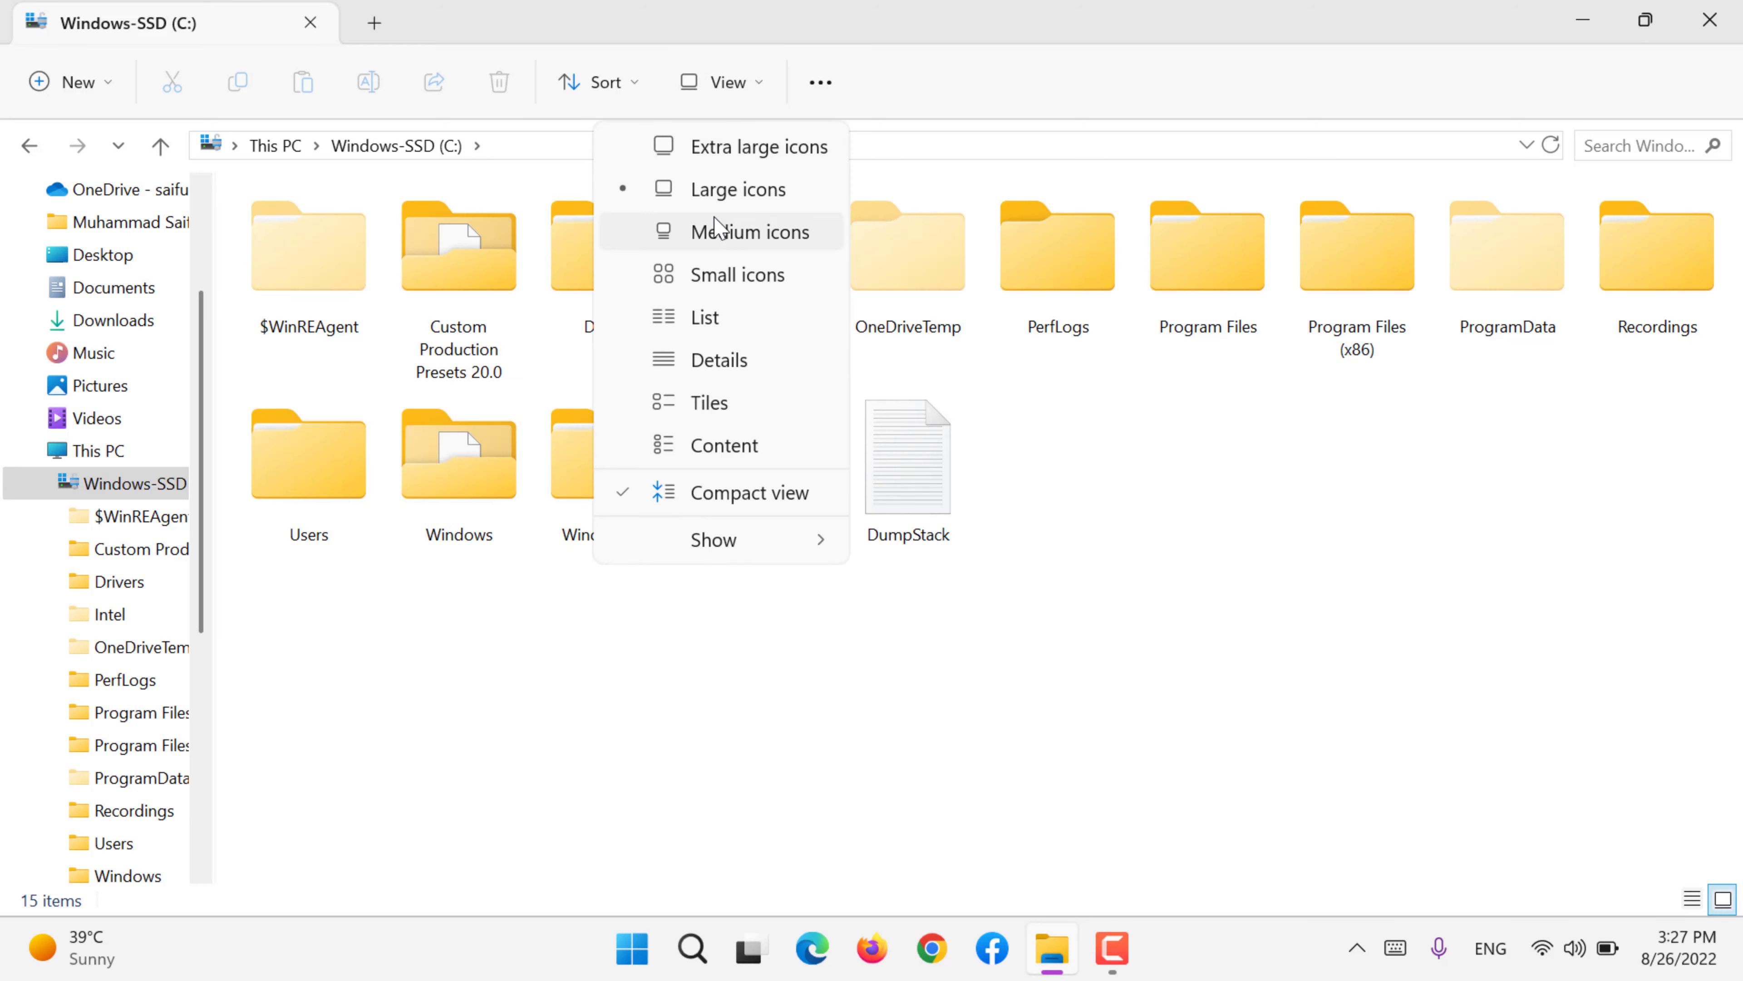
left_click(721, 229)
left_click(695, 83)
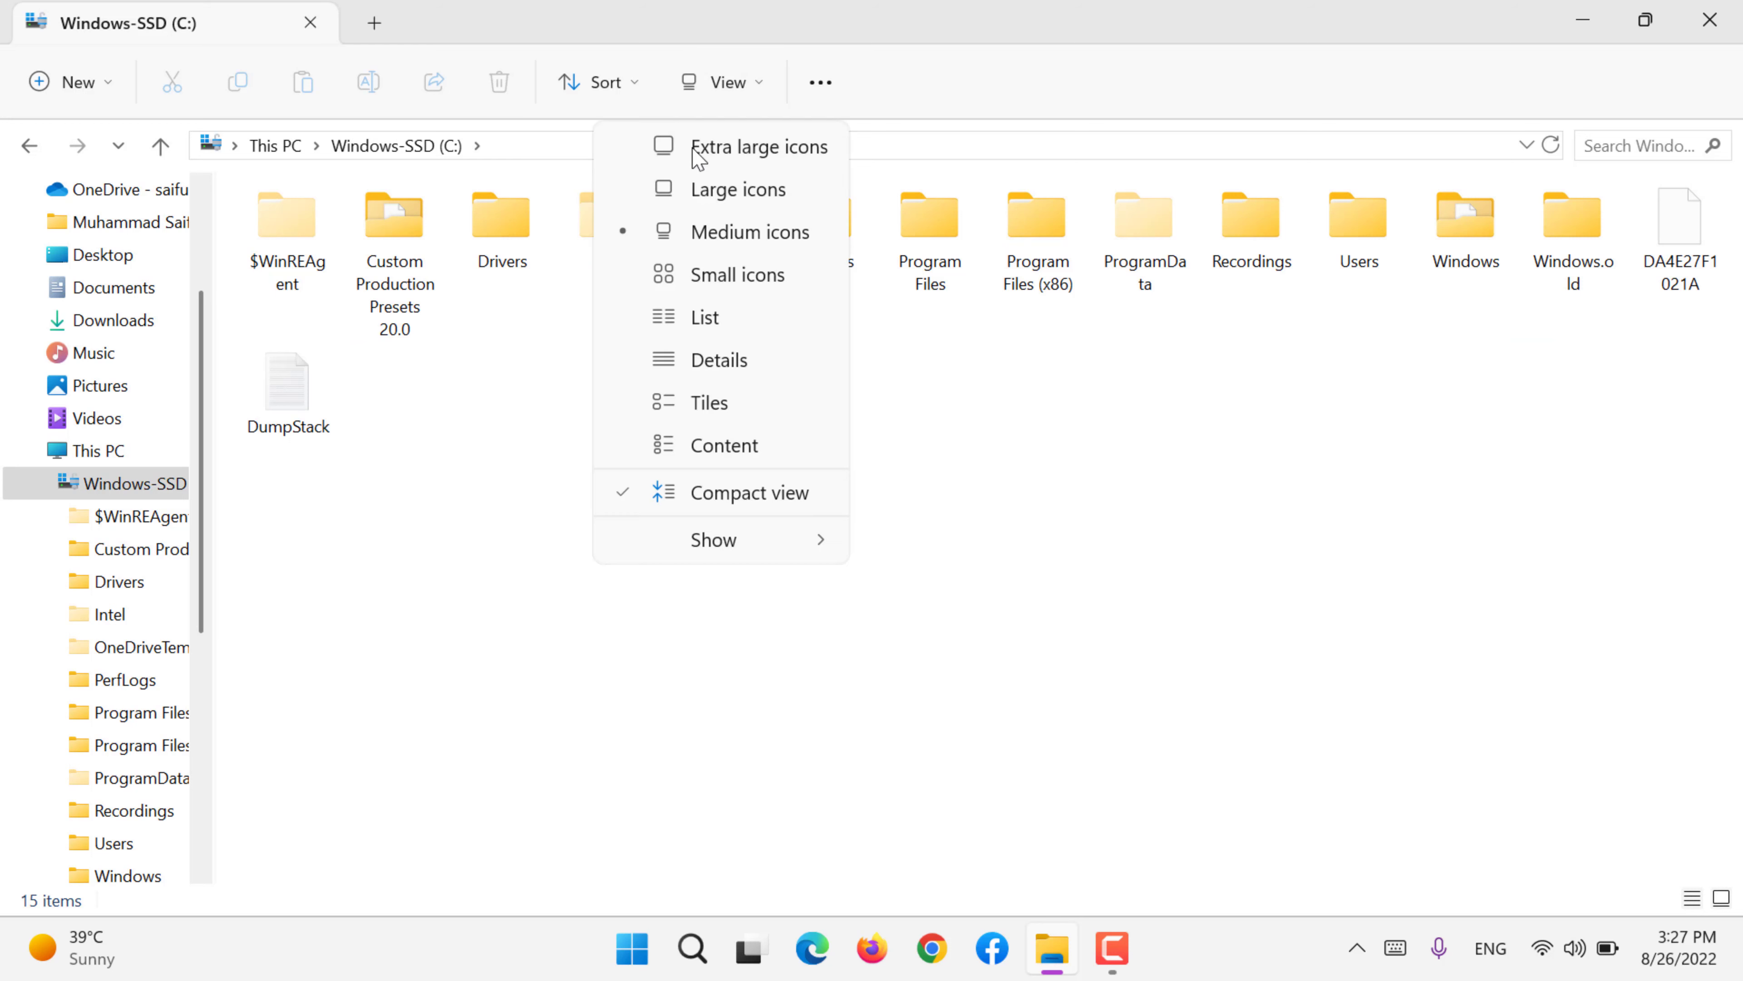
left_click(709, 275)
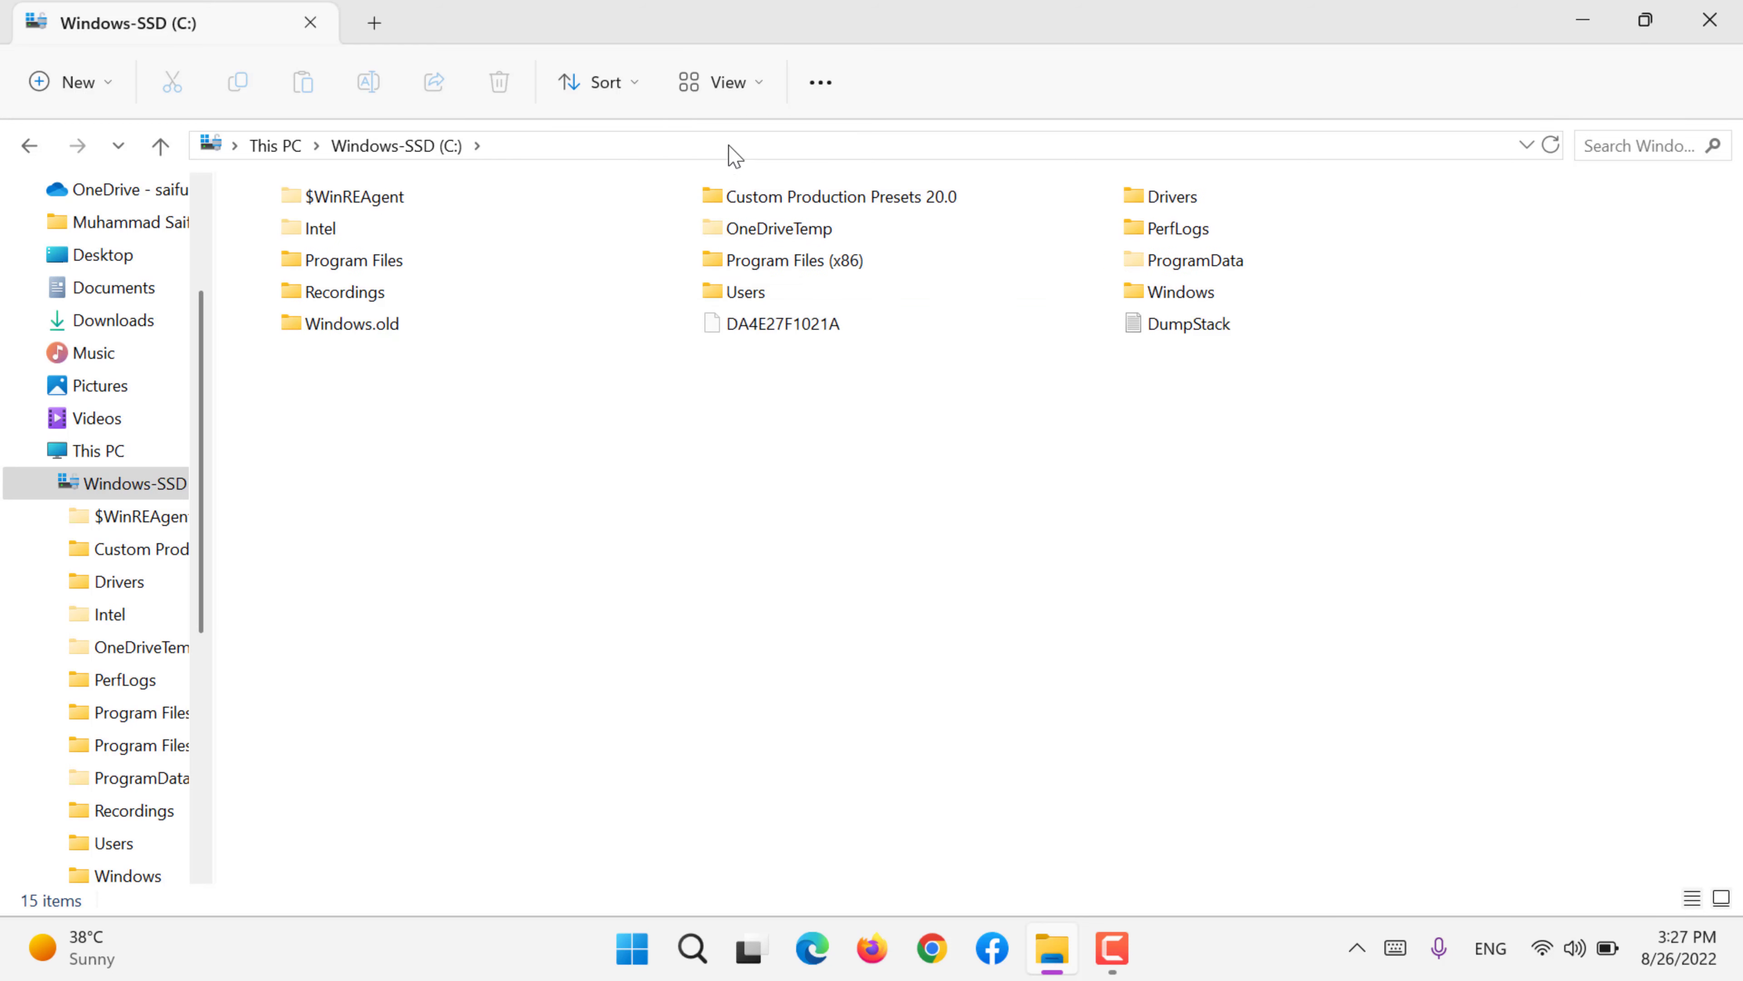
- Switch the C: drive's contents to the List layout
left_click(740, 96)
left_click(739, 320)
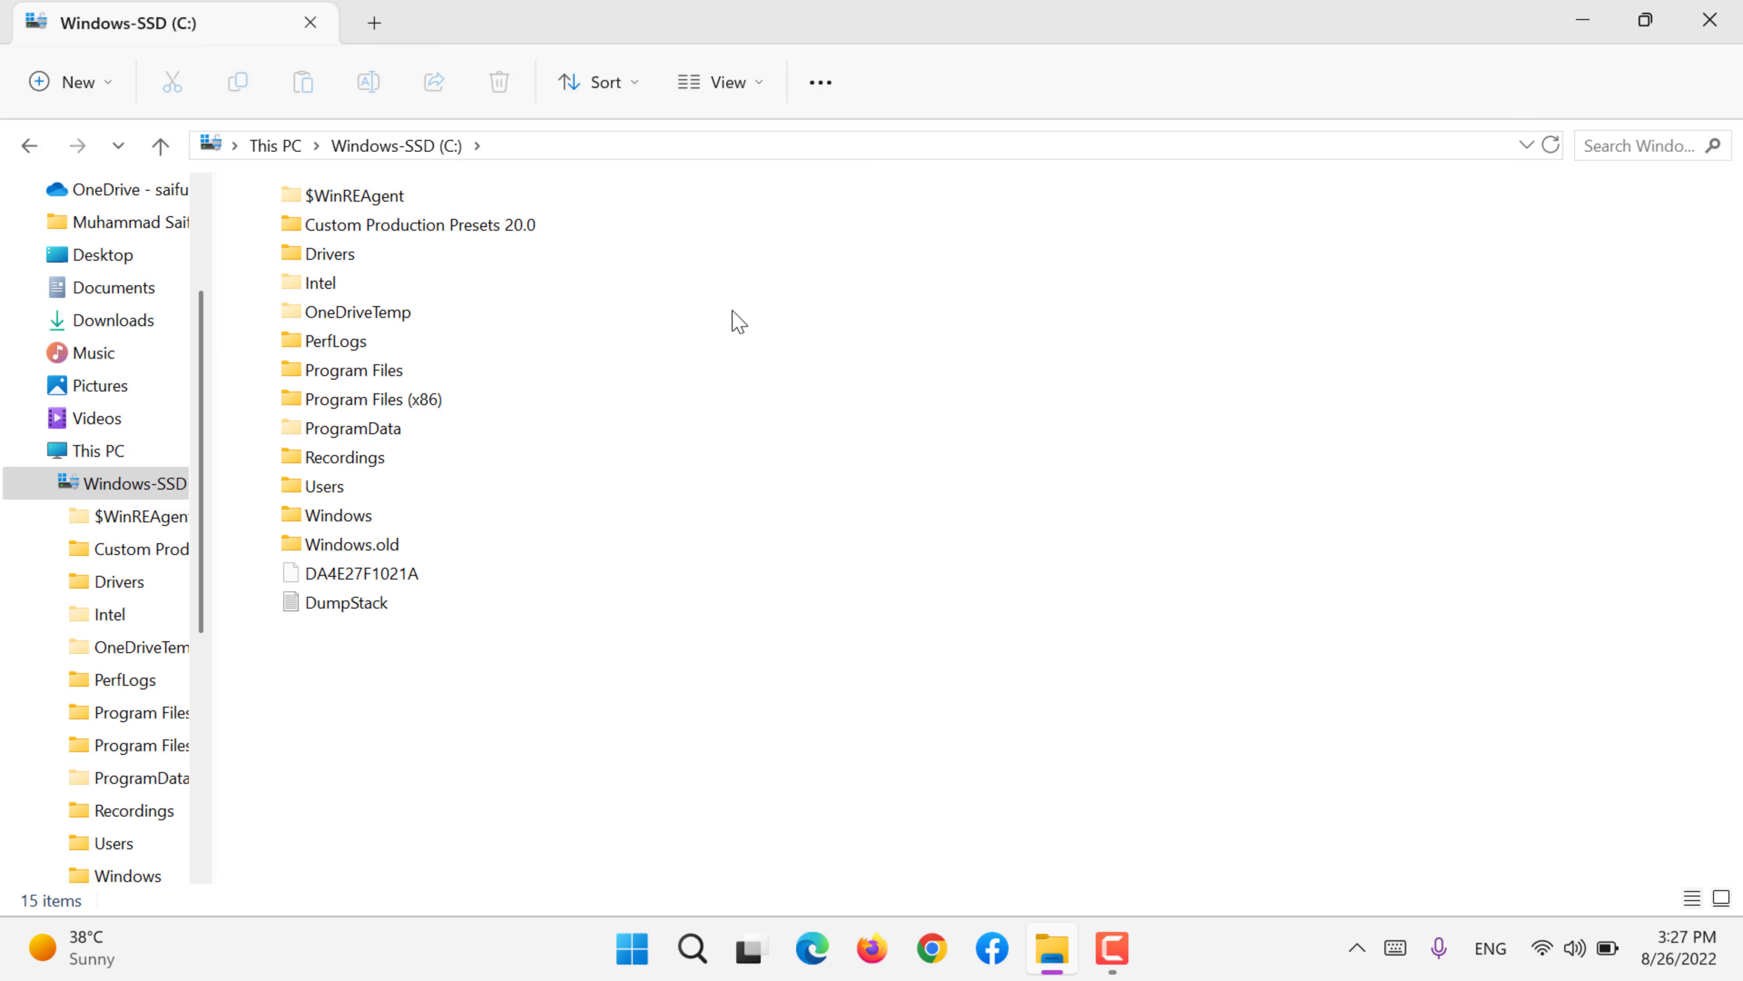
left_click(724, 100)
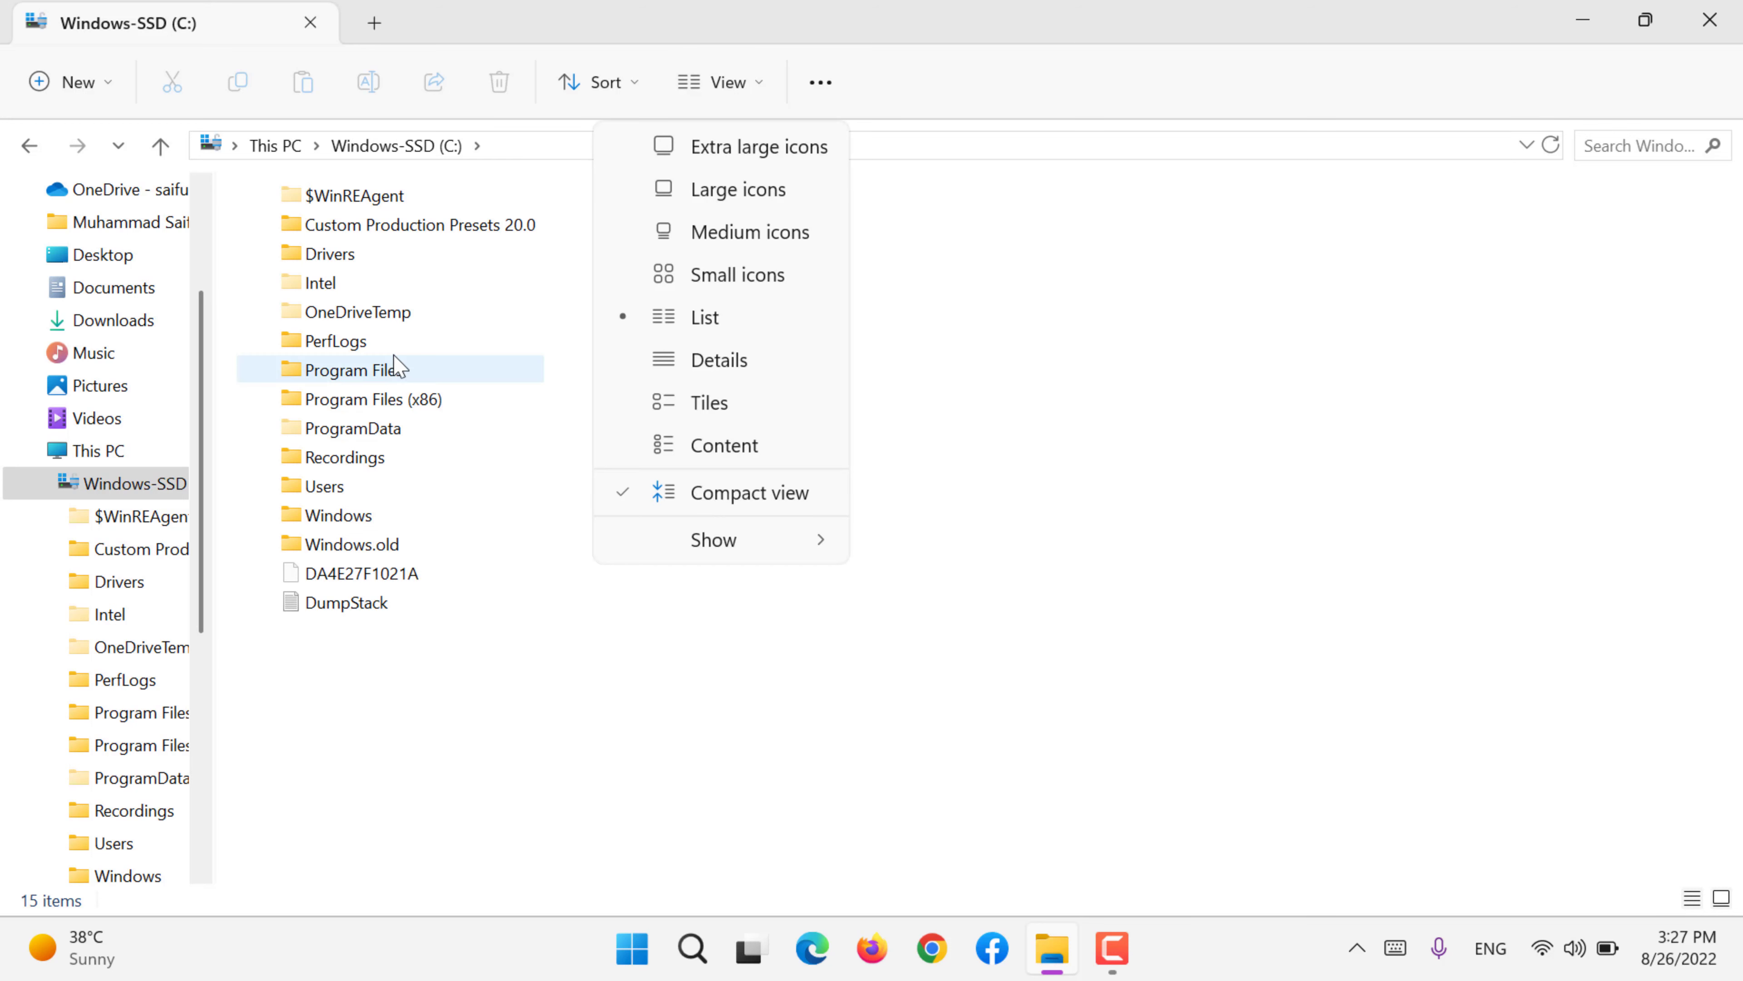
- Open the Program Files folder and show its contents in the Details layout
left_click(388, 377)
double_click(388, 376)
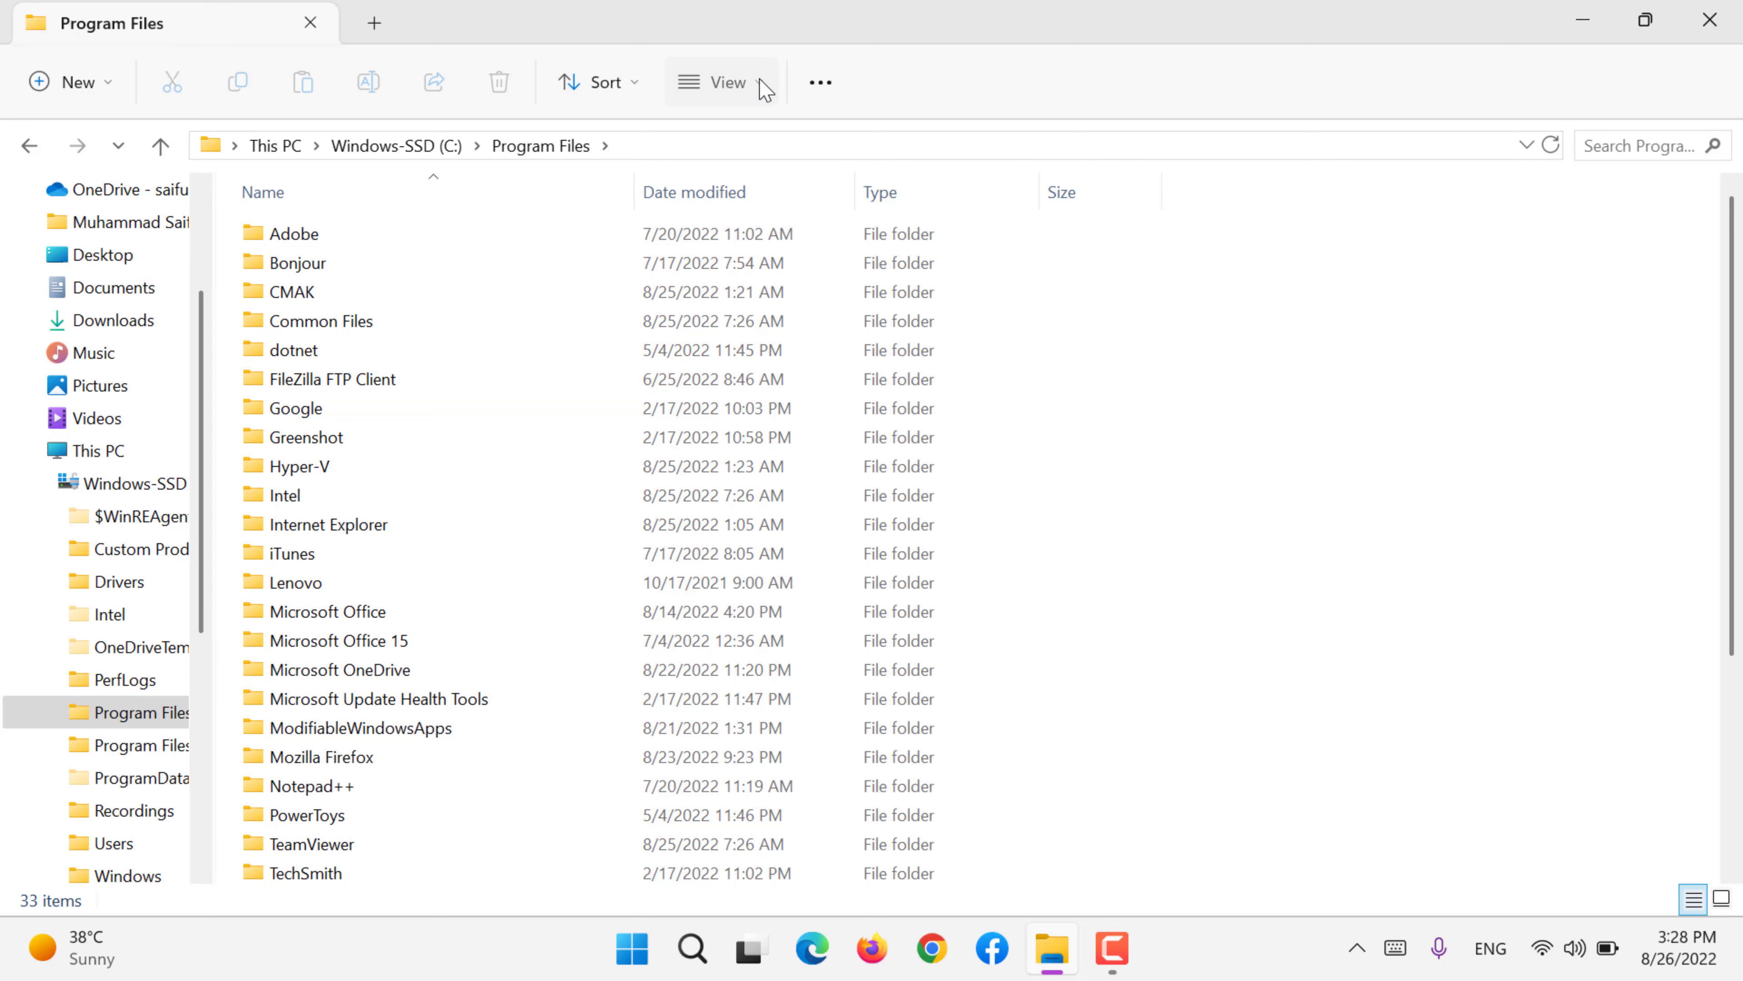
left_click(765, 89)
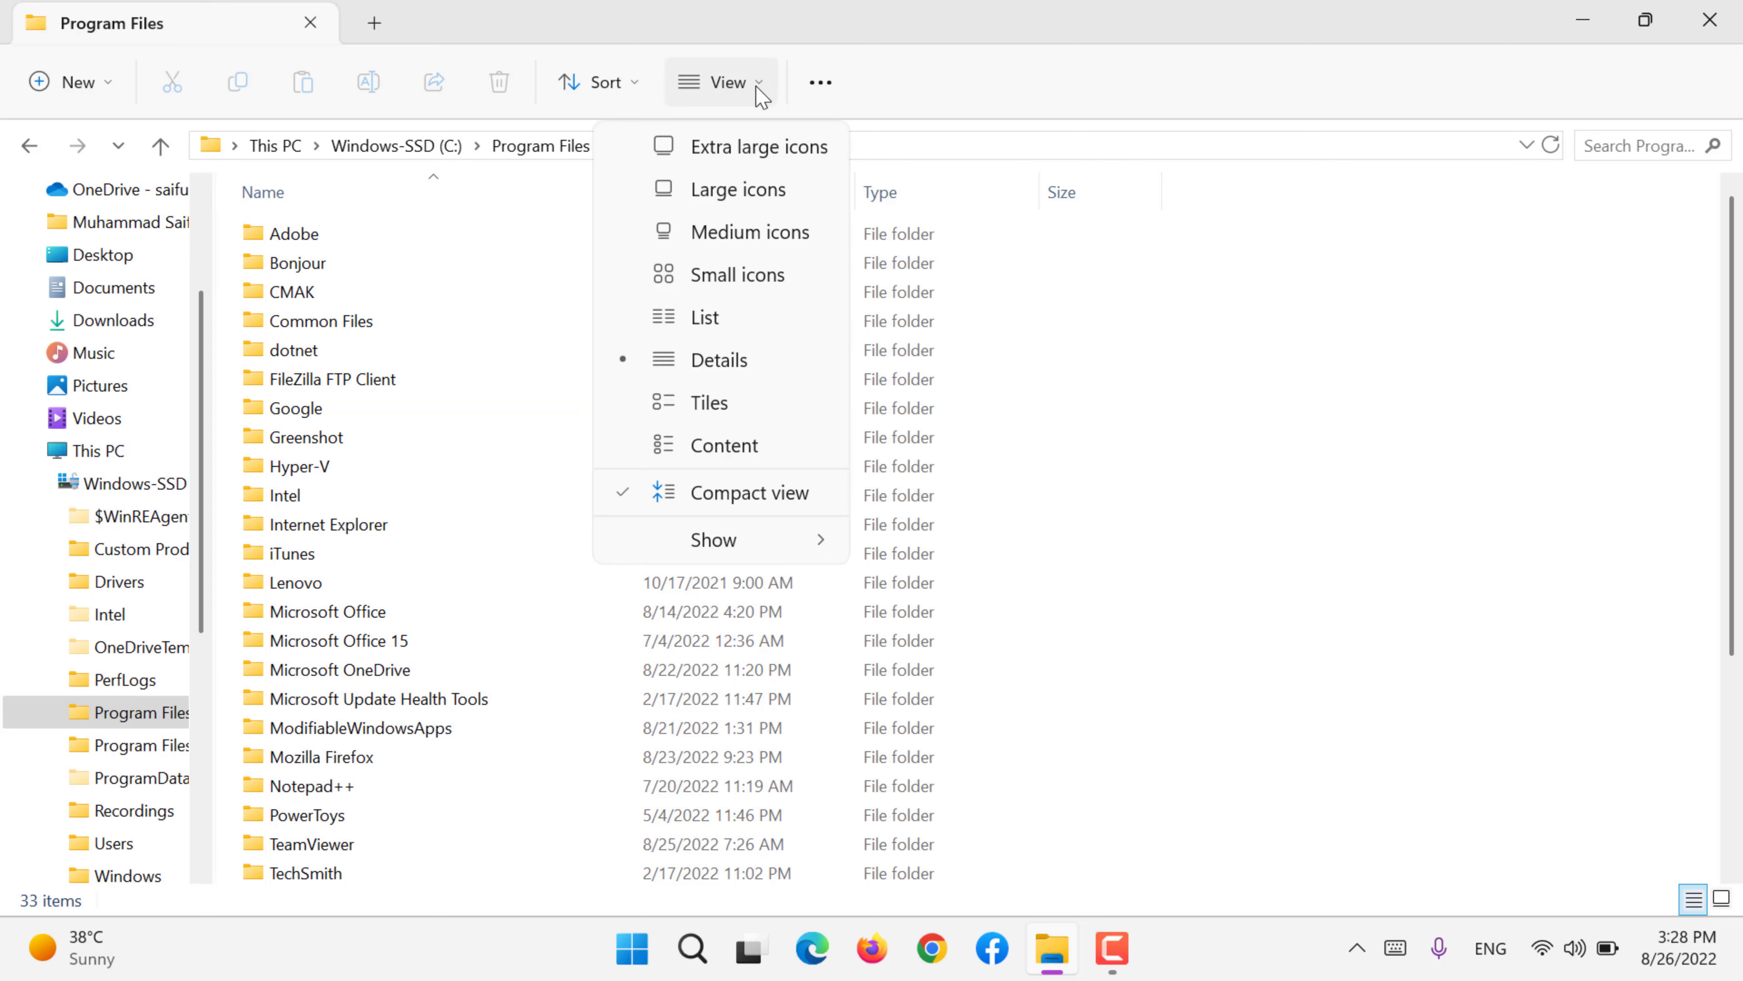
left_click(734, 373)
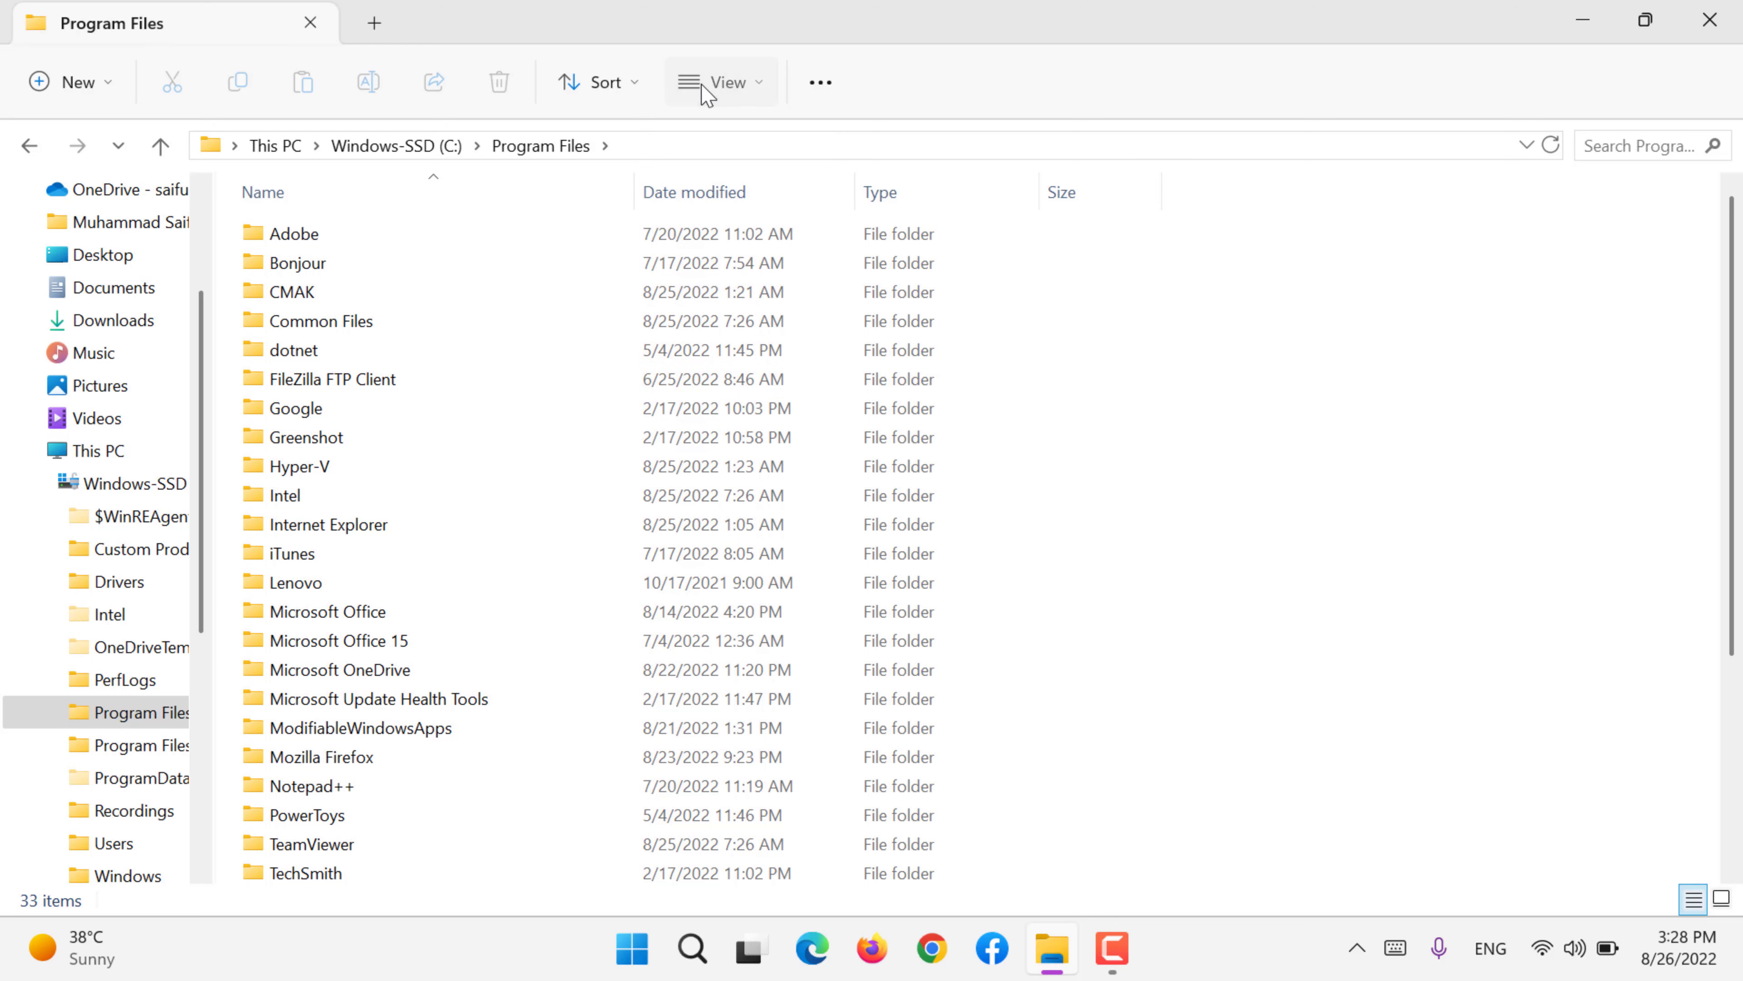
left_click(707, 96)
left_click(1395, 392)
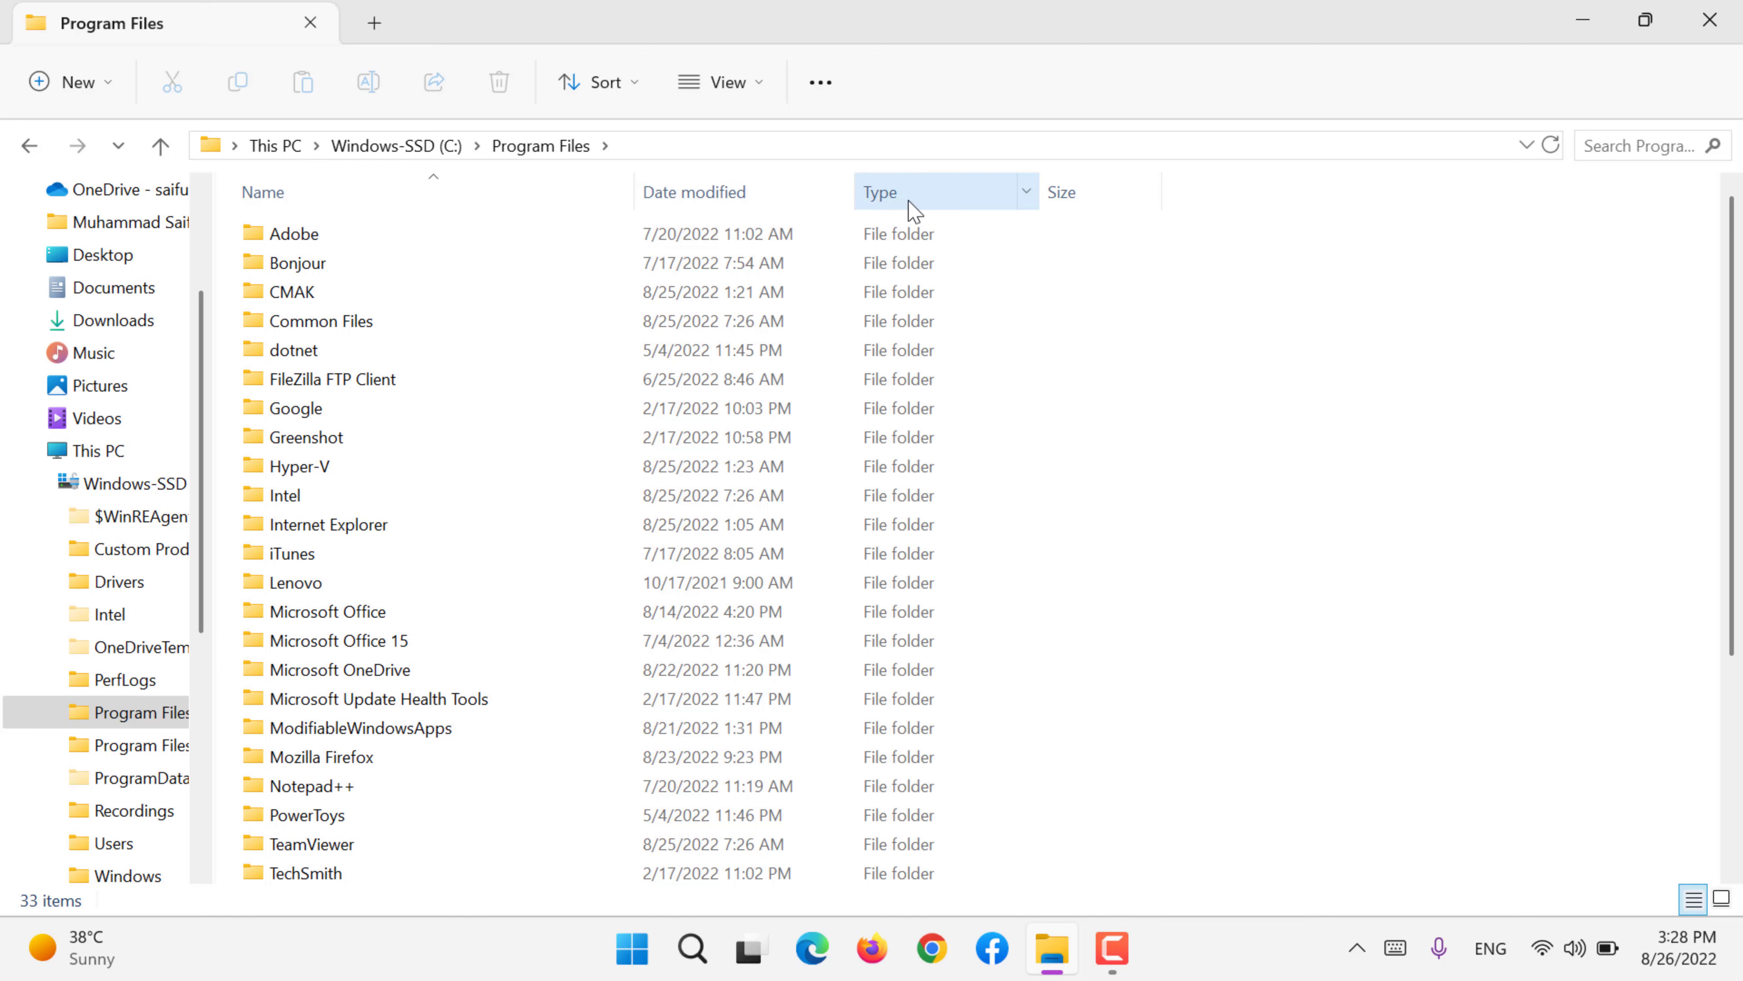
- Add a Year column to the Program Files listing from the full list of available details
right_click(1227, 213)
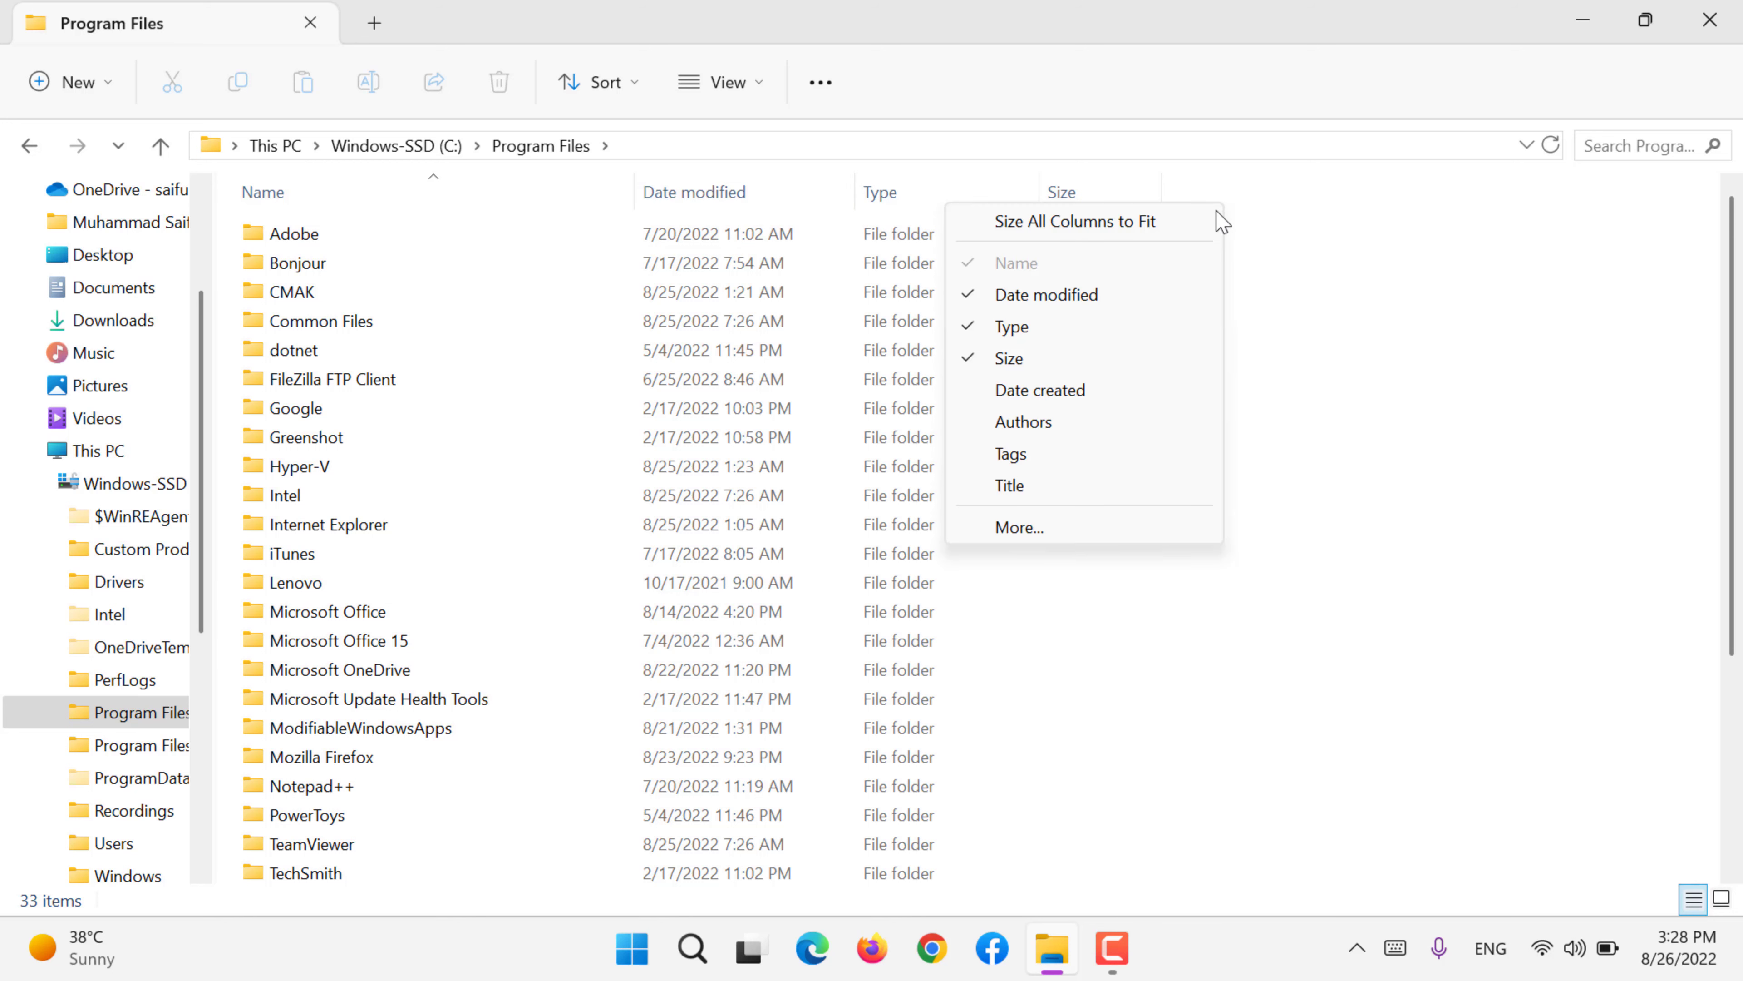
right_click(1273, 195)
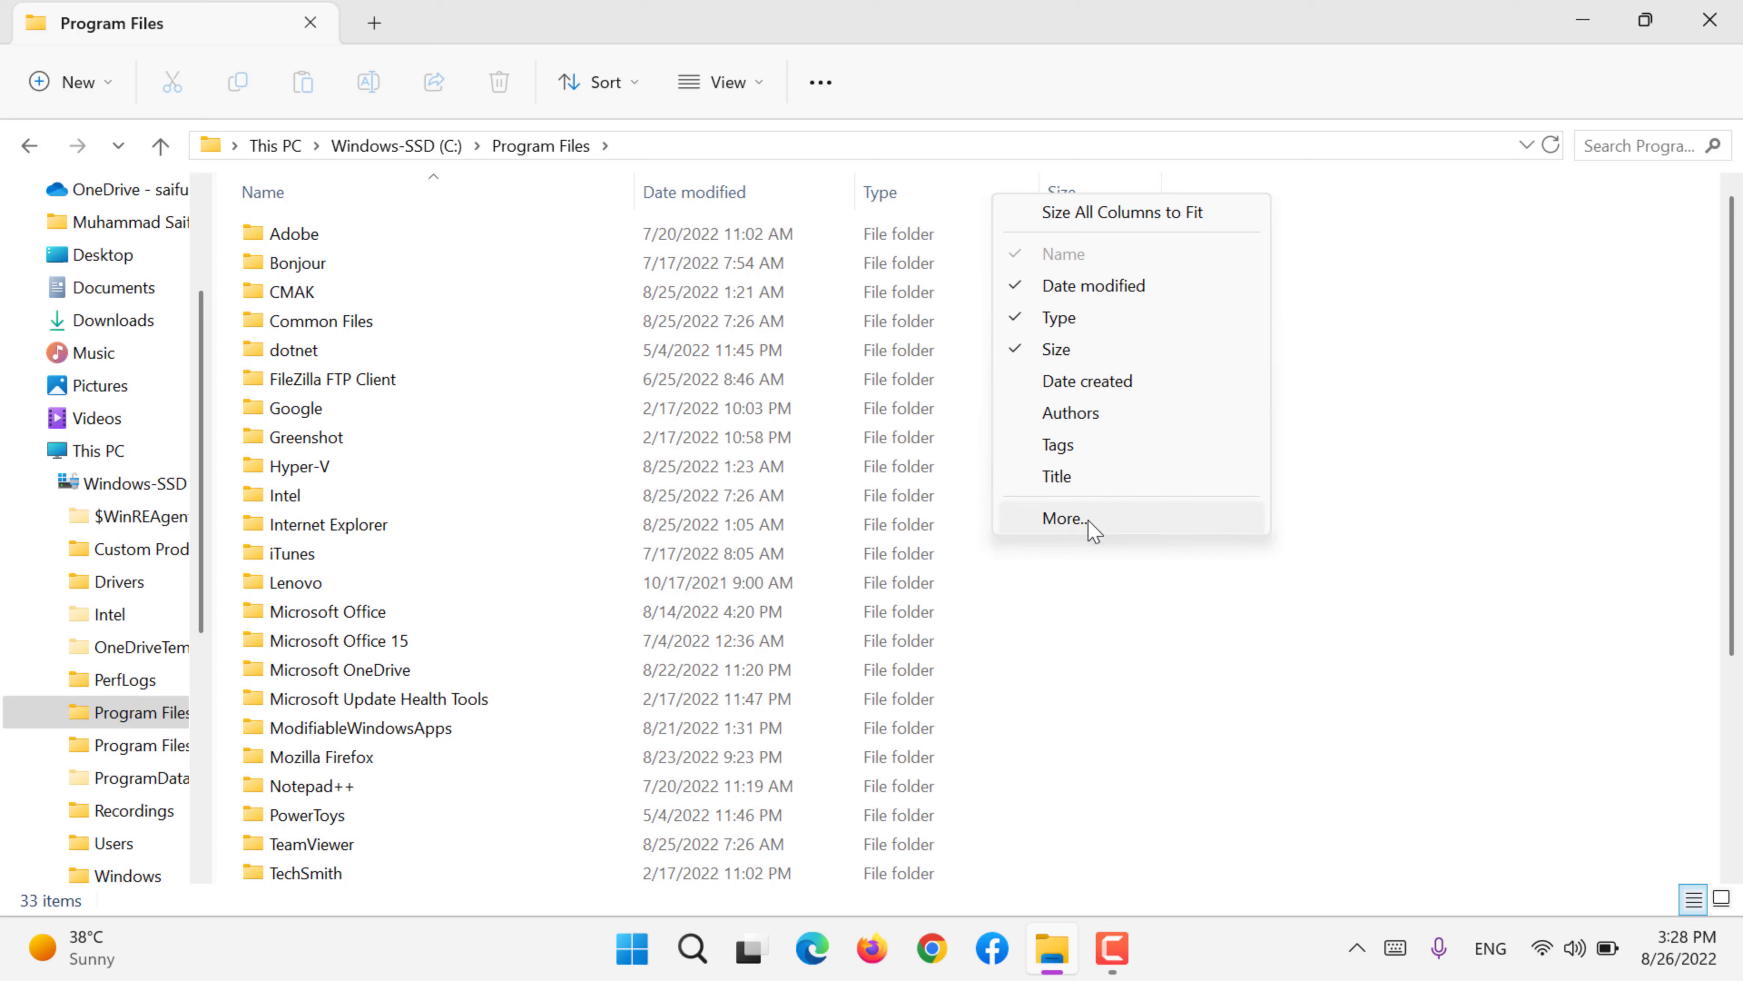
left_click(1093, 531)
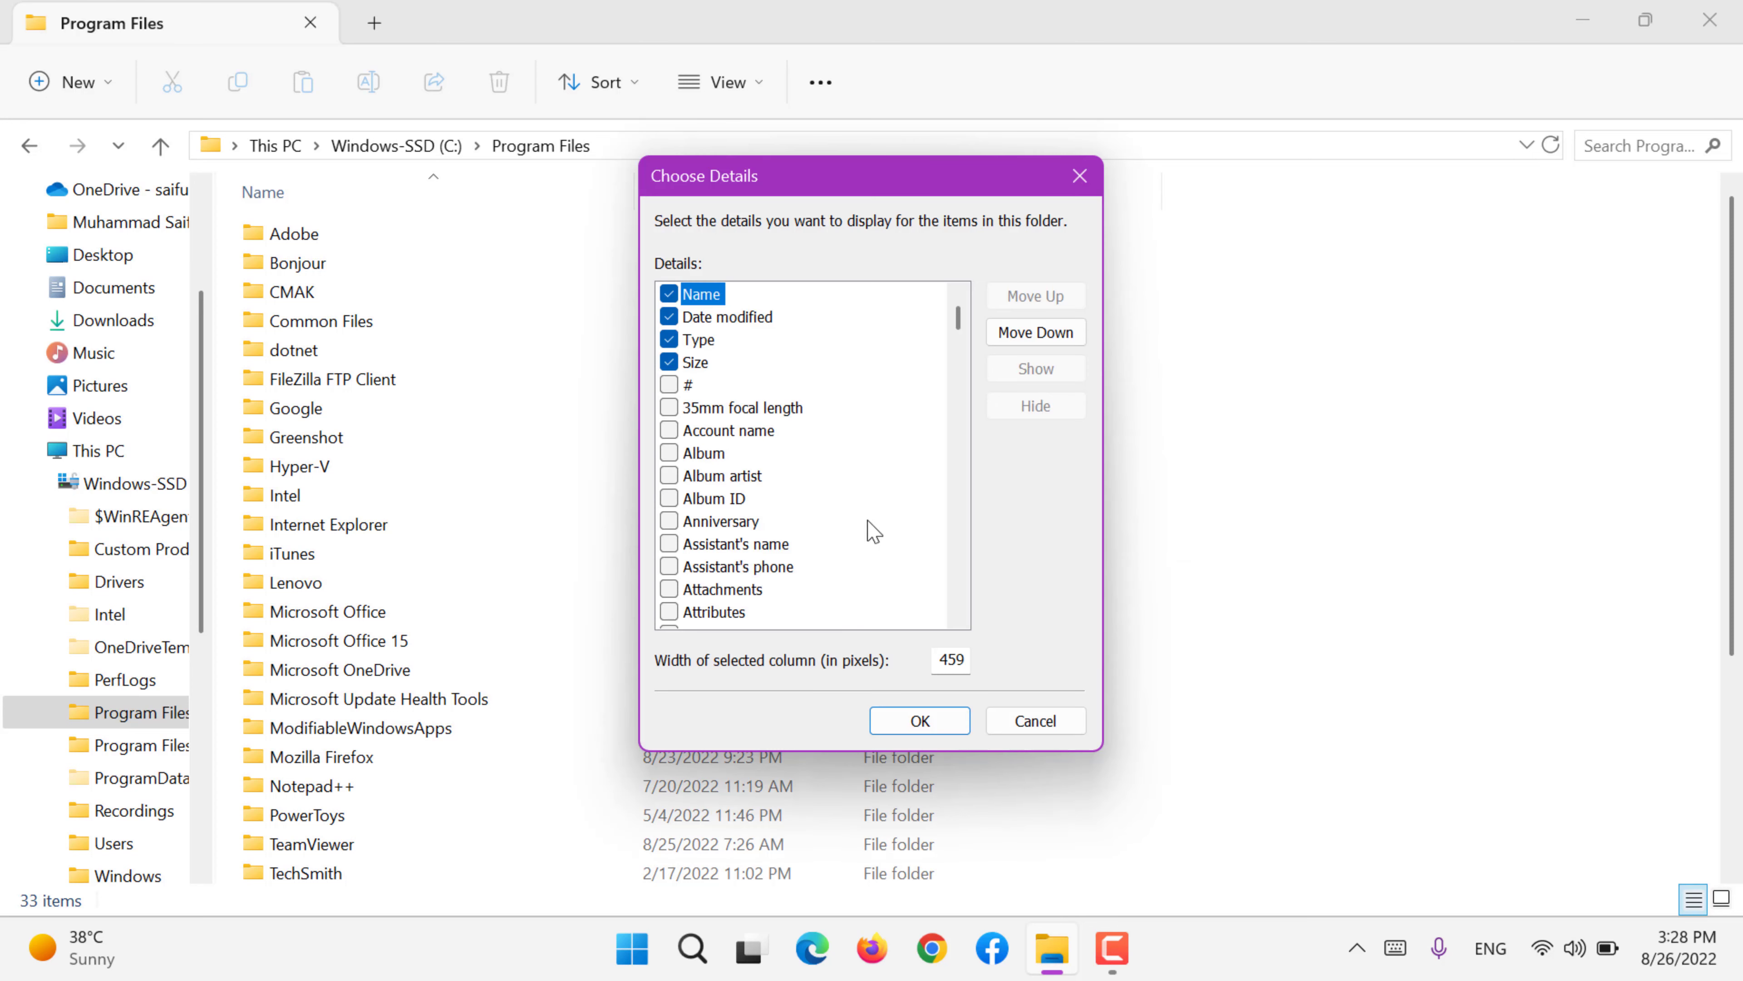
scroll(873, 531, "down", 5)
scroll(873, 530, "down", 8)
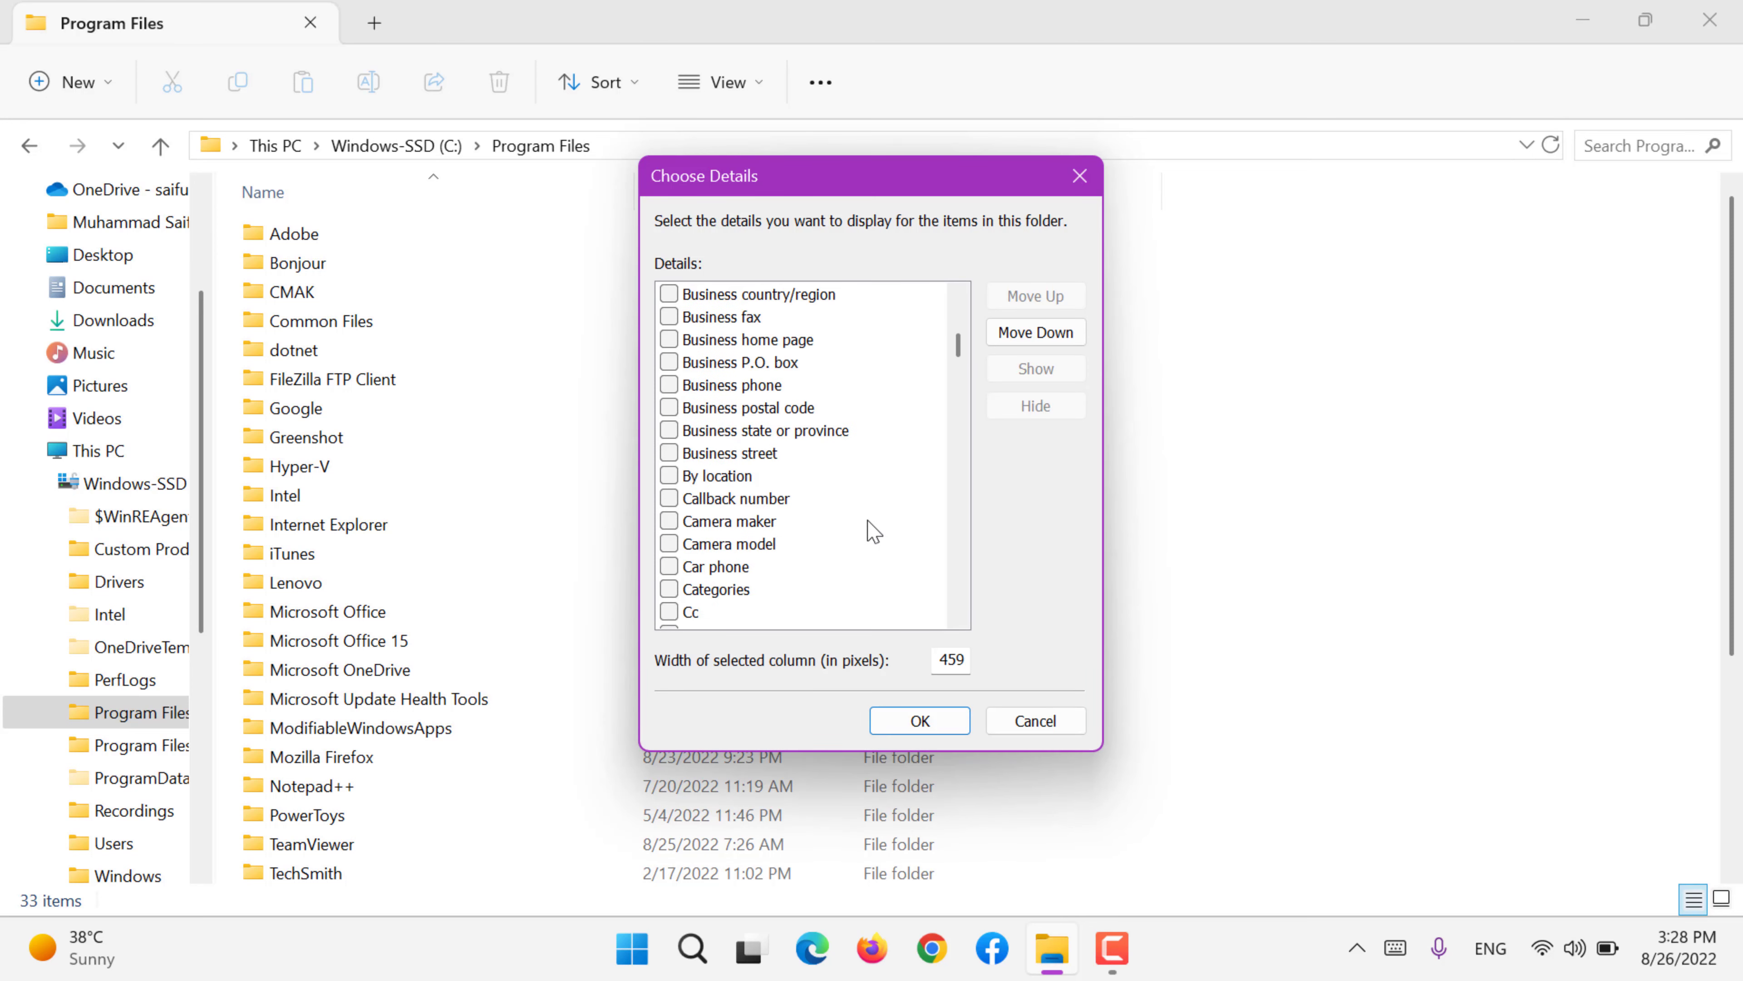
scroll(873, 530, "down", 20)
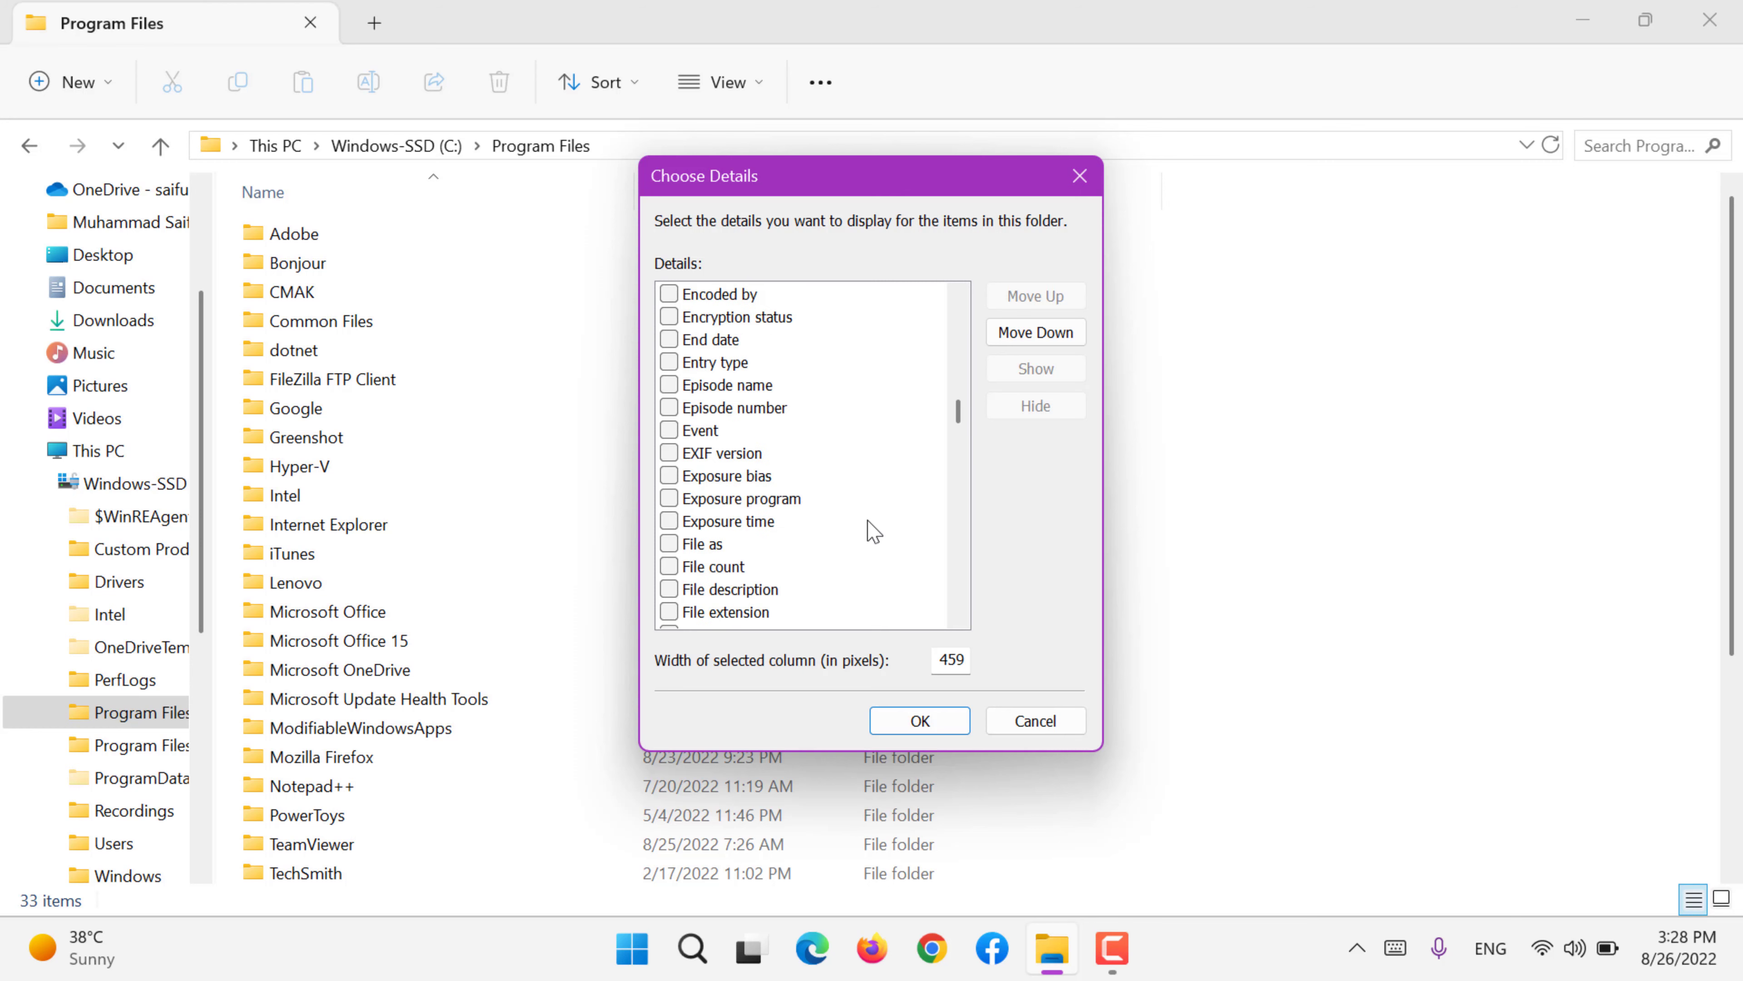
scroll(872, 530, "down", 20)
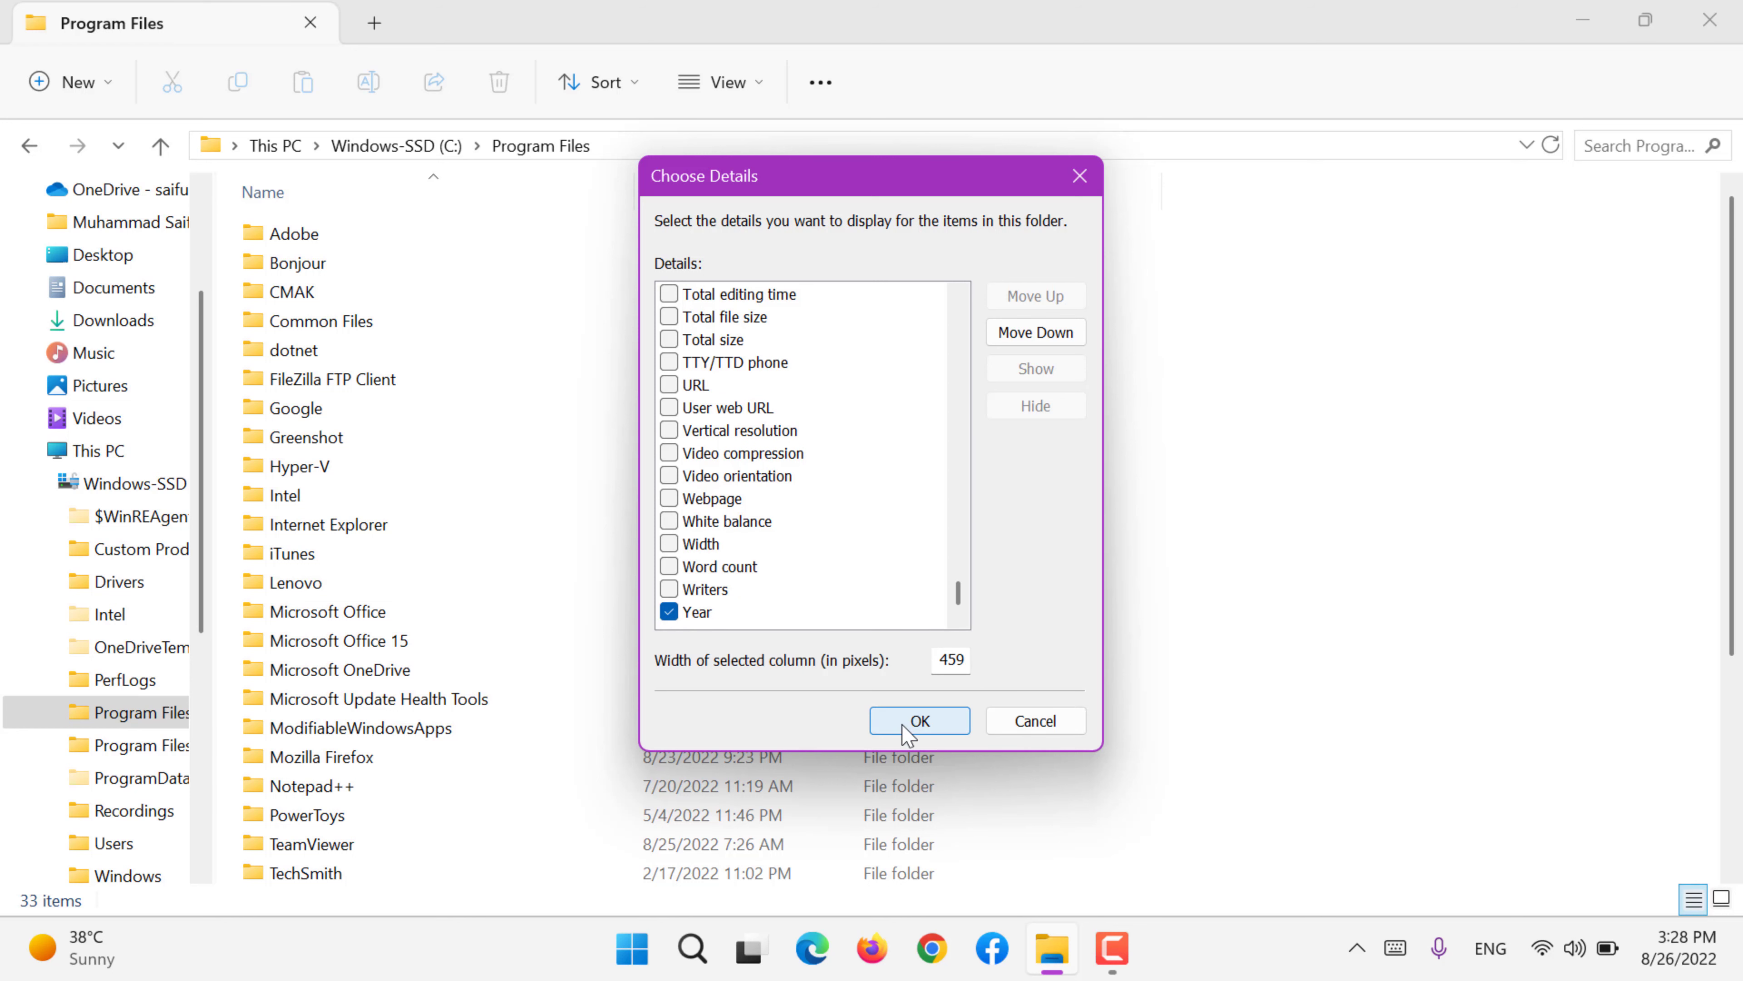
left_click(919, 721)
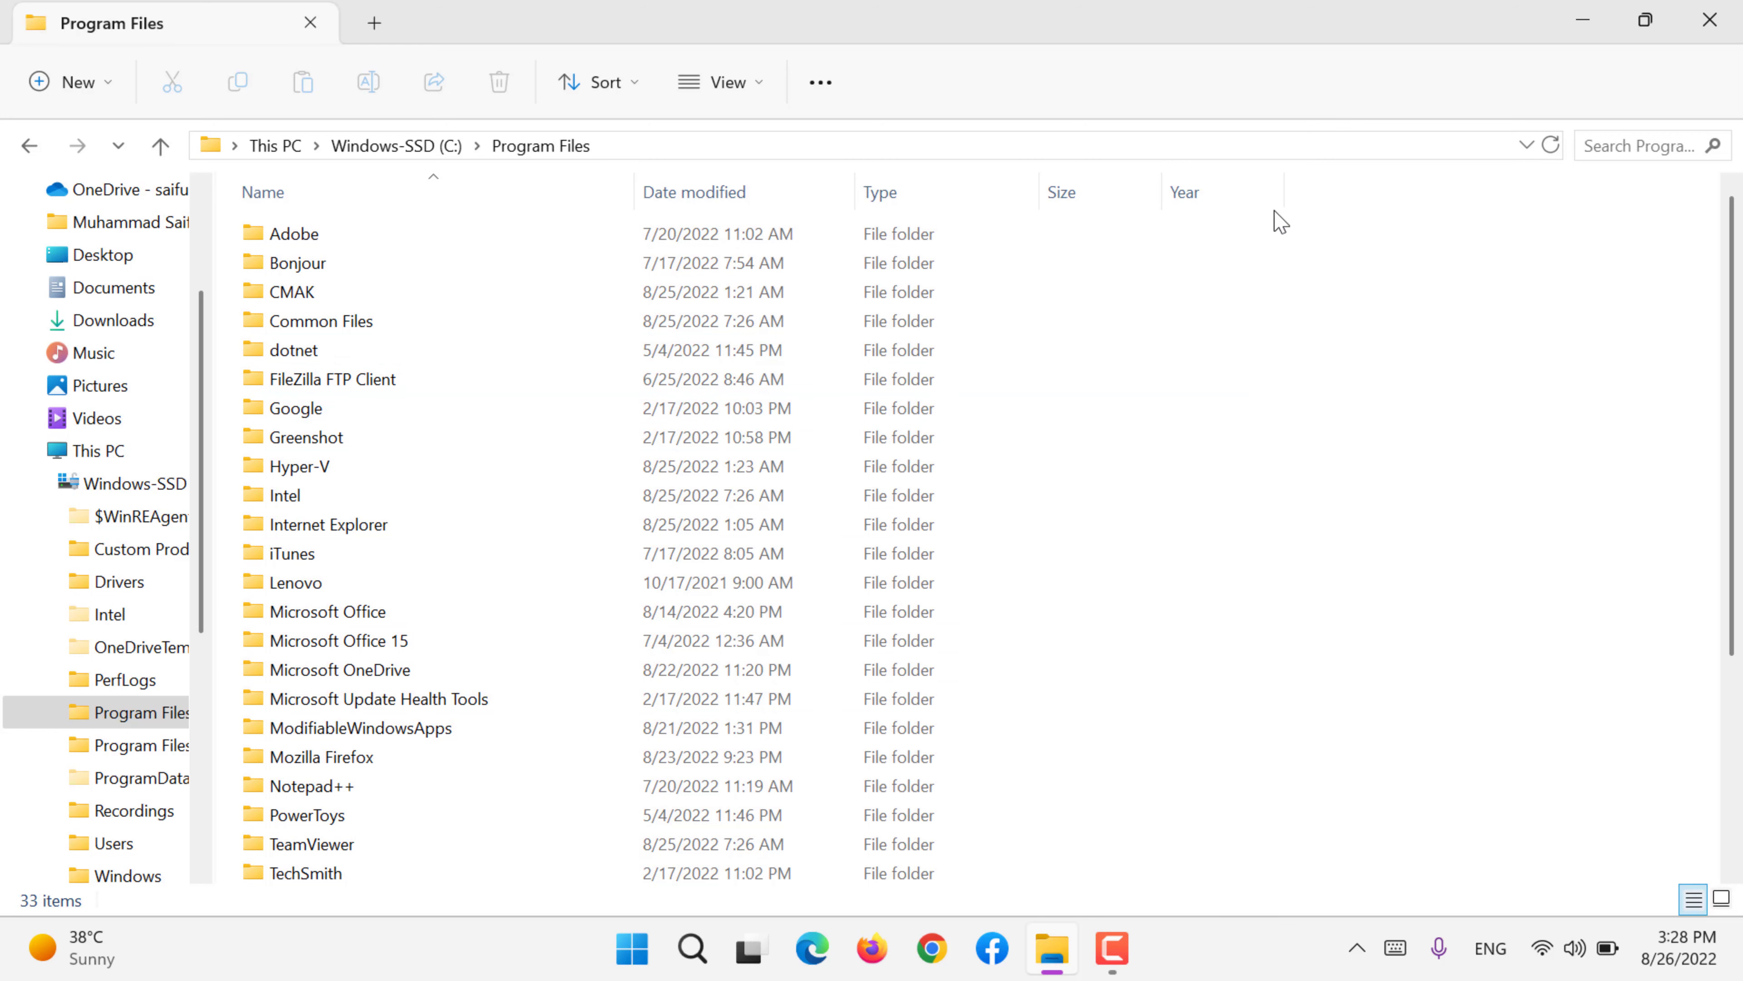
left_click(1270, 194)
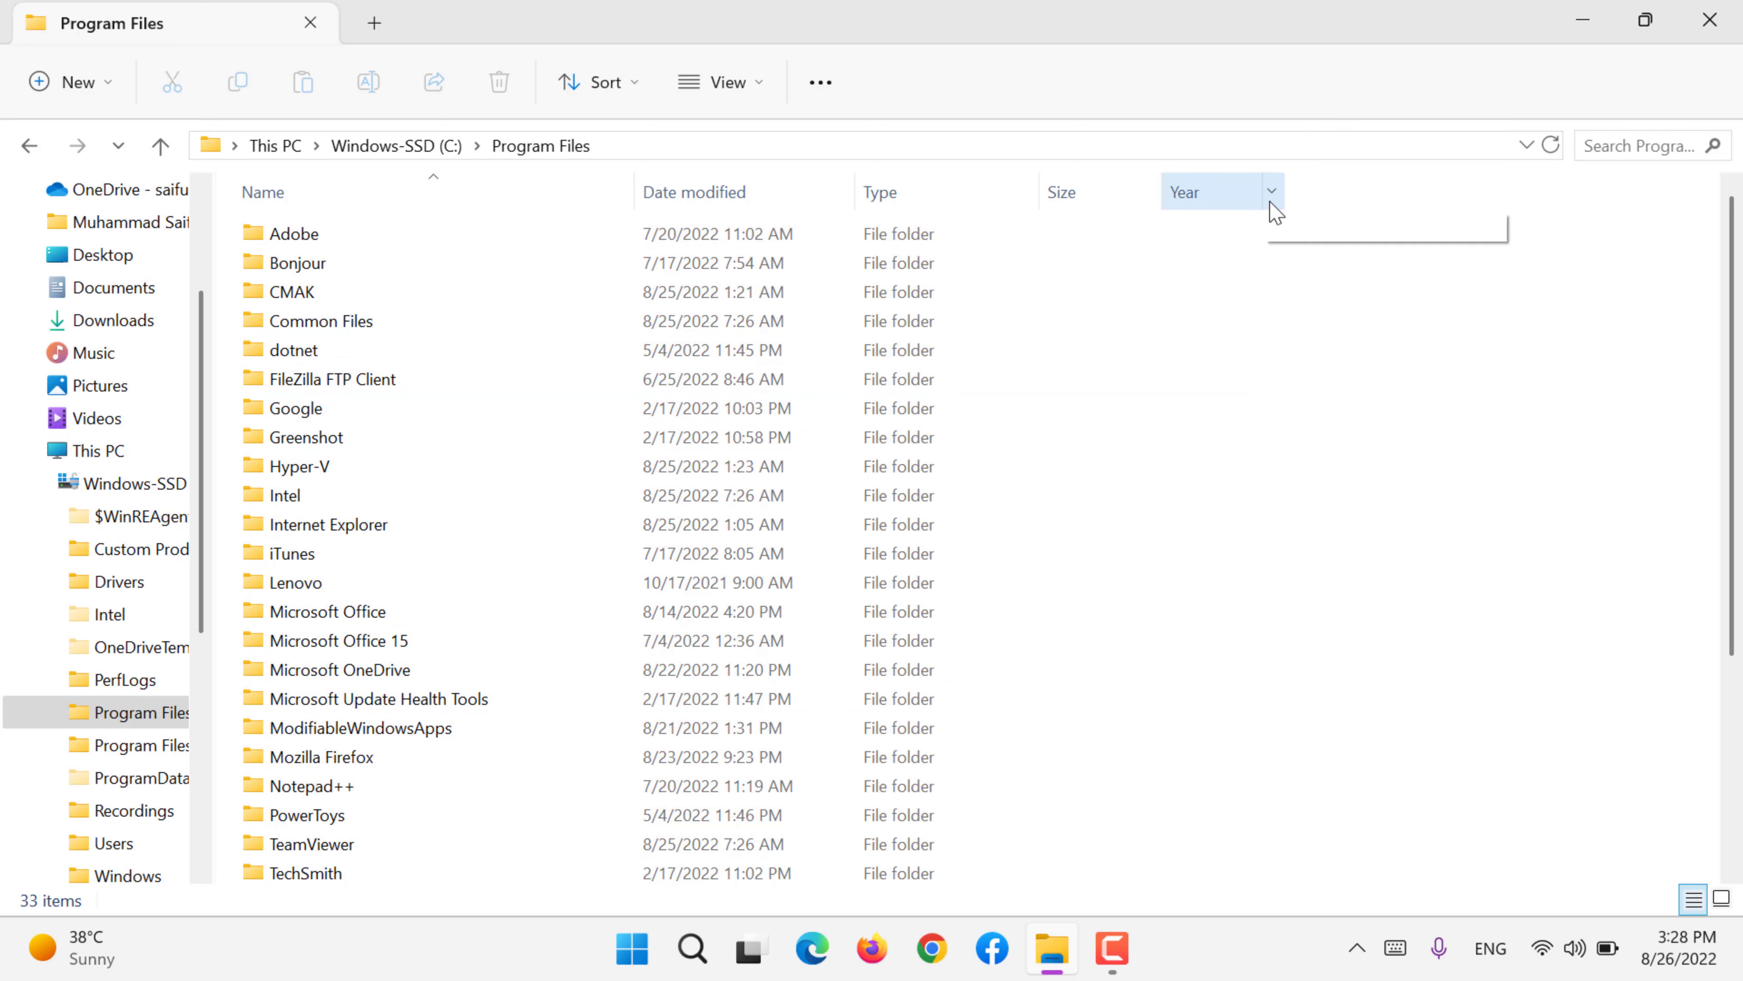
left_click(1183, 271)
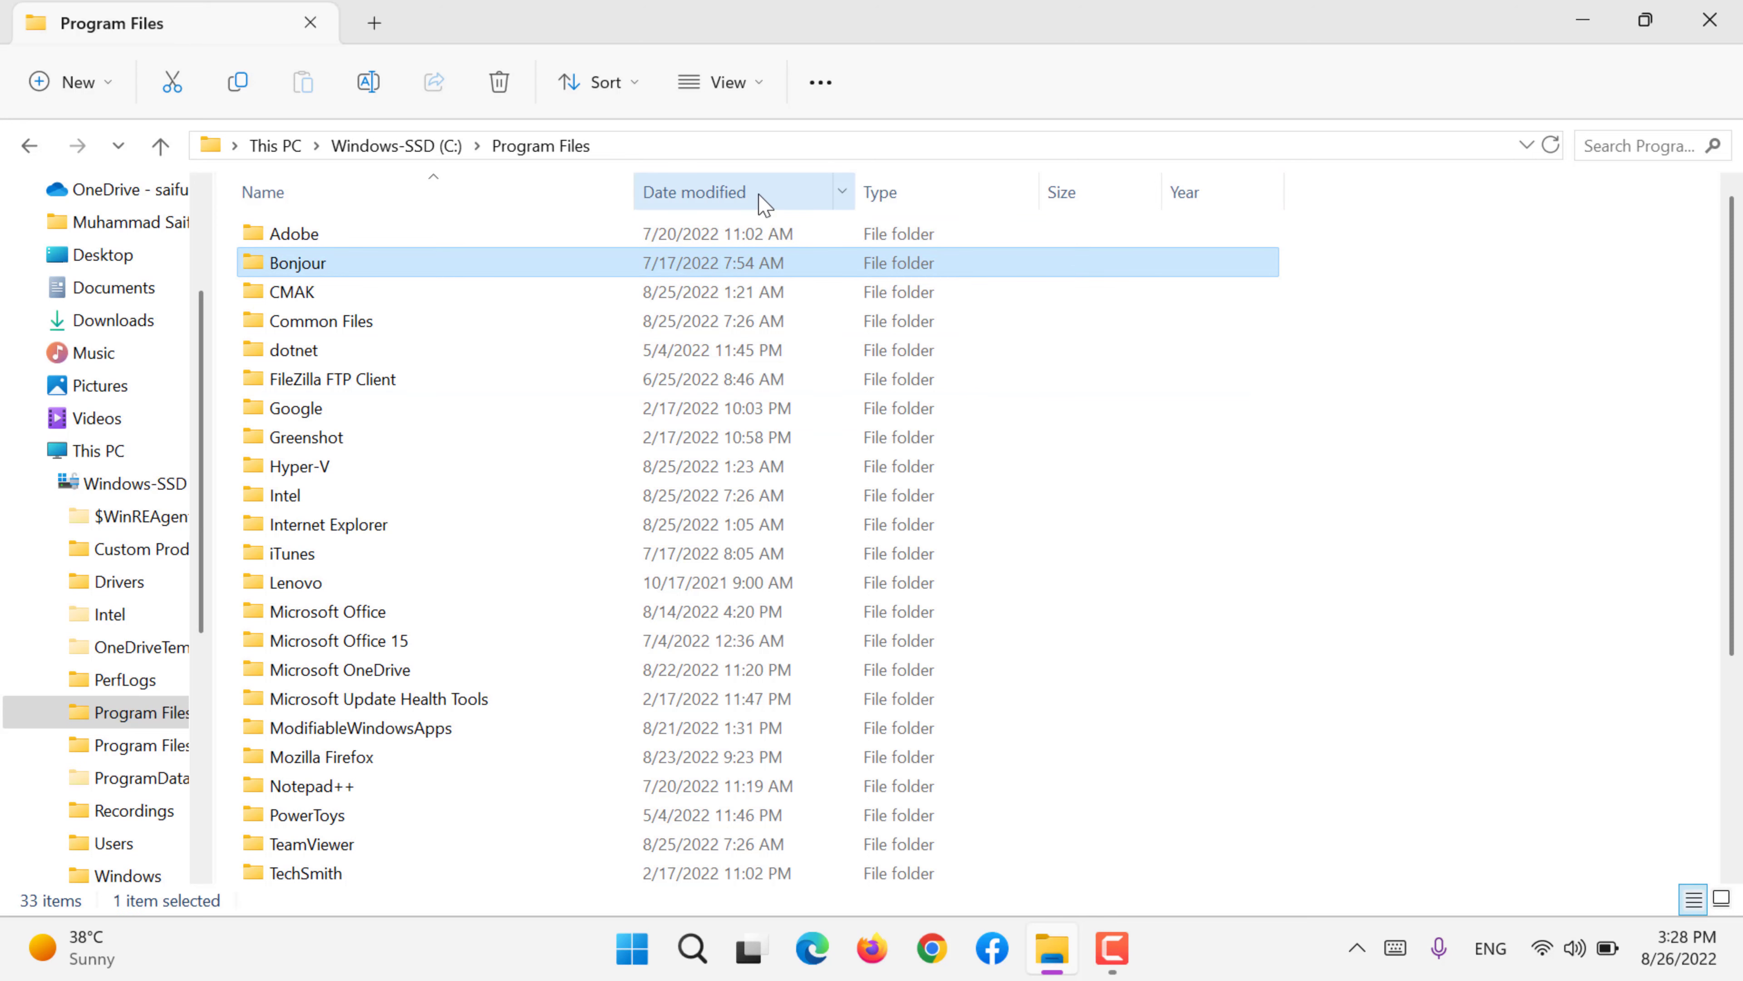
- Sort the Program Files folders by date modified, trying oldest first and finishing with newest first
left_click(721, 207)
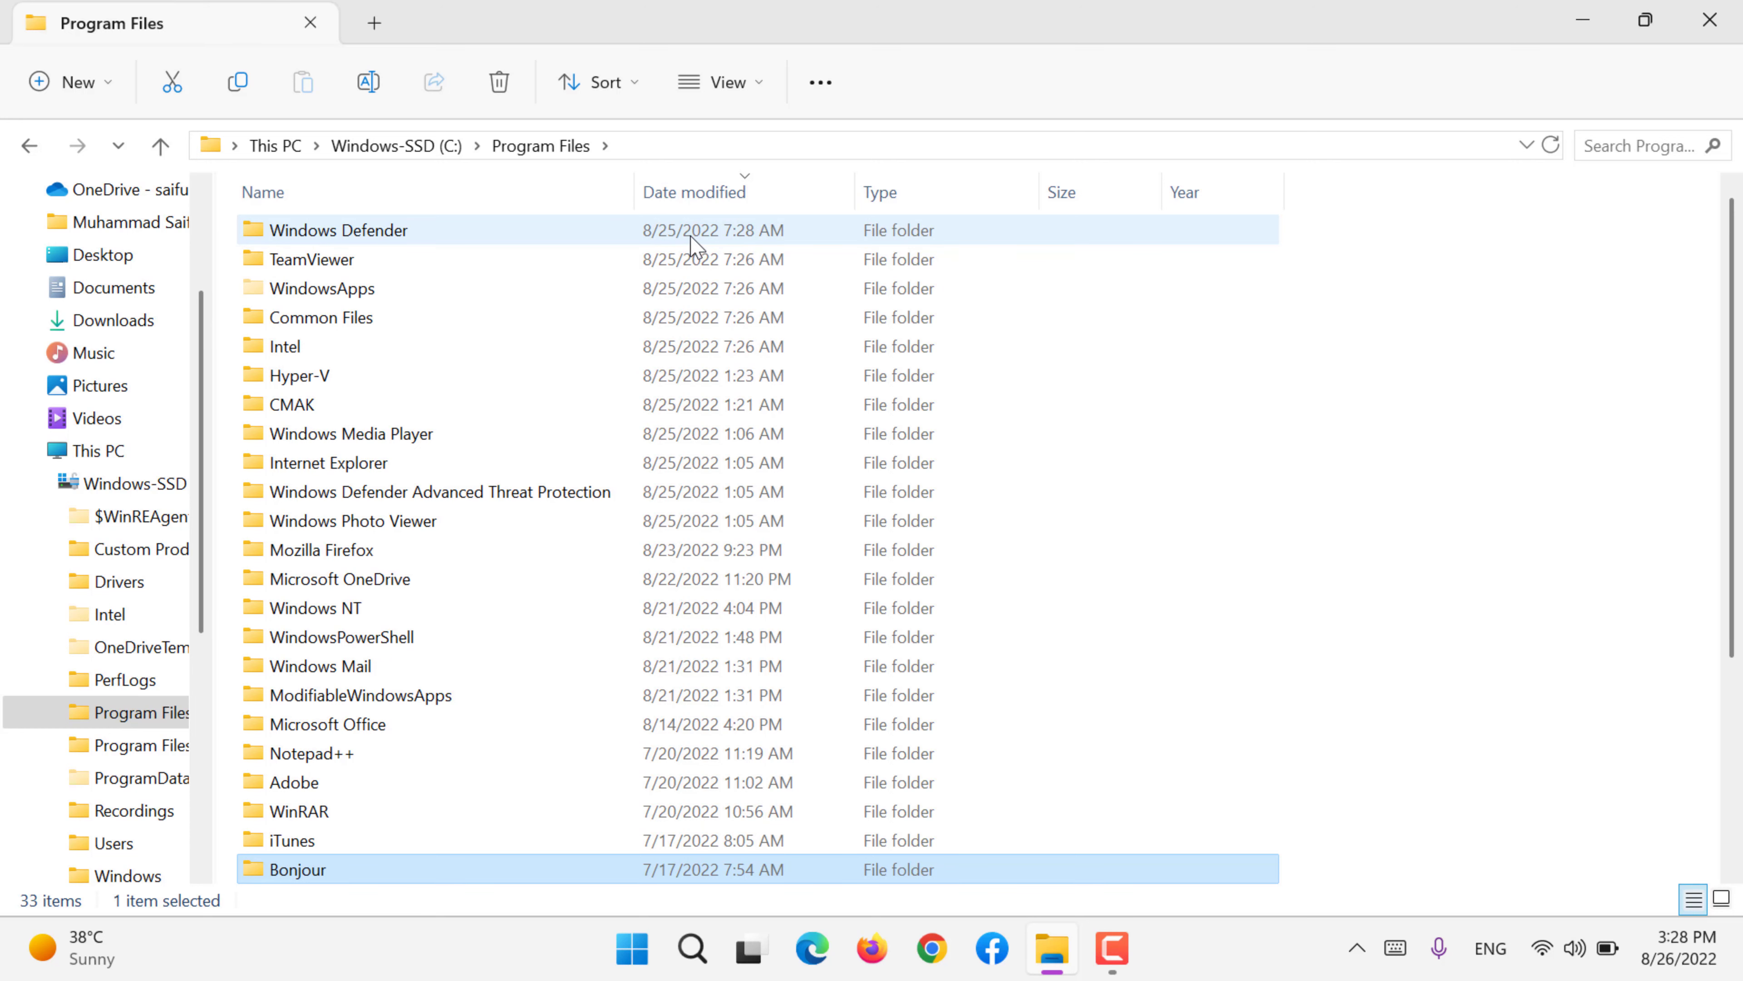
left_click(700, 192)
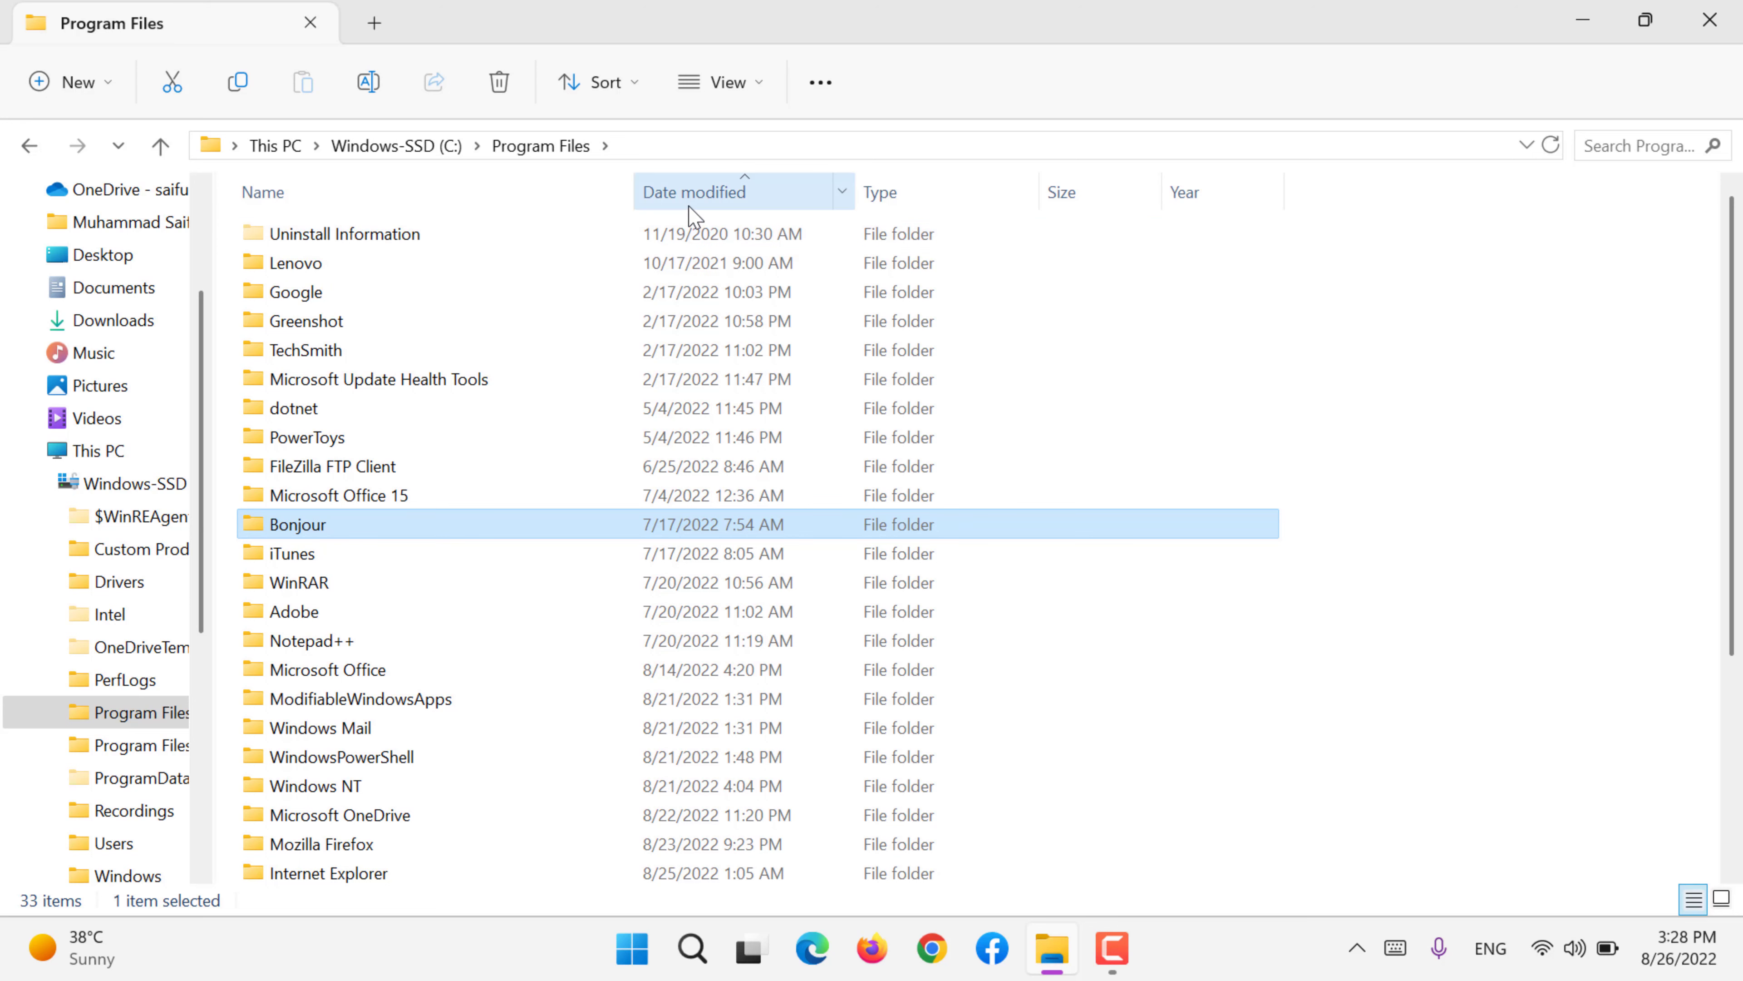
left_click(694, 192)
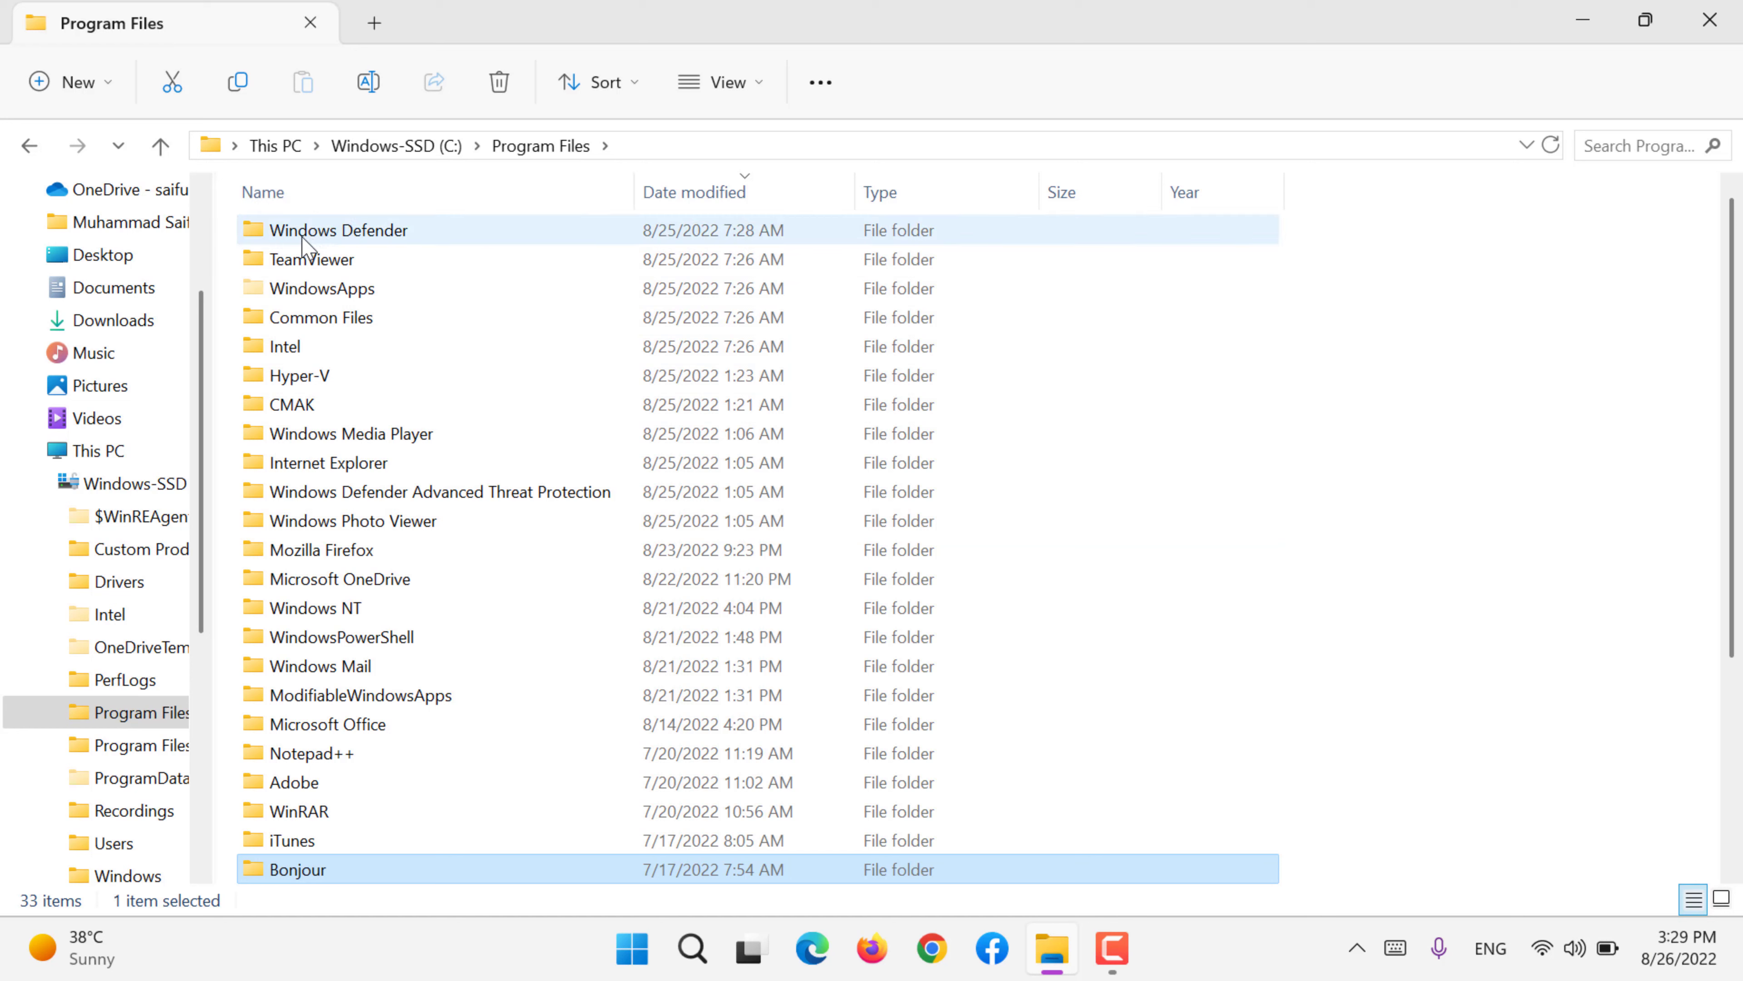
mouse_move(426, 227)
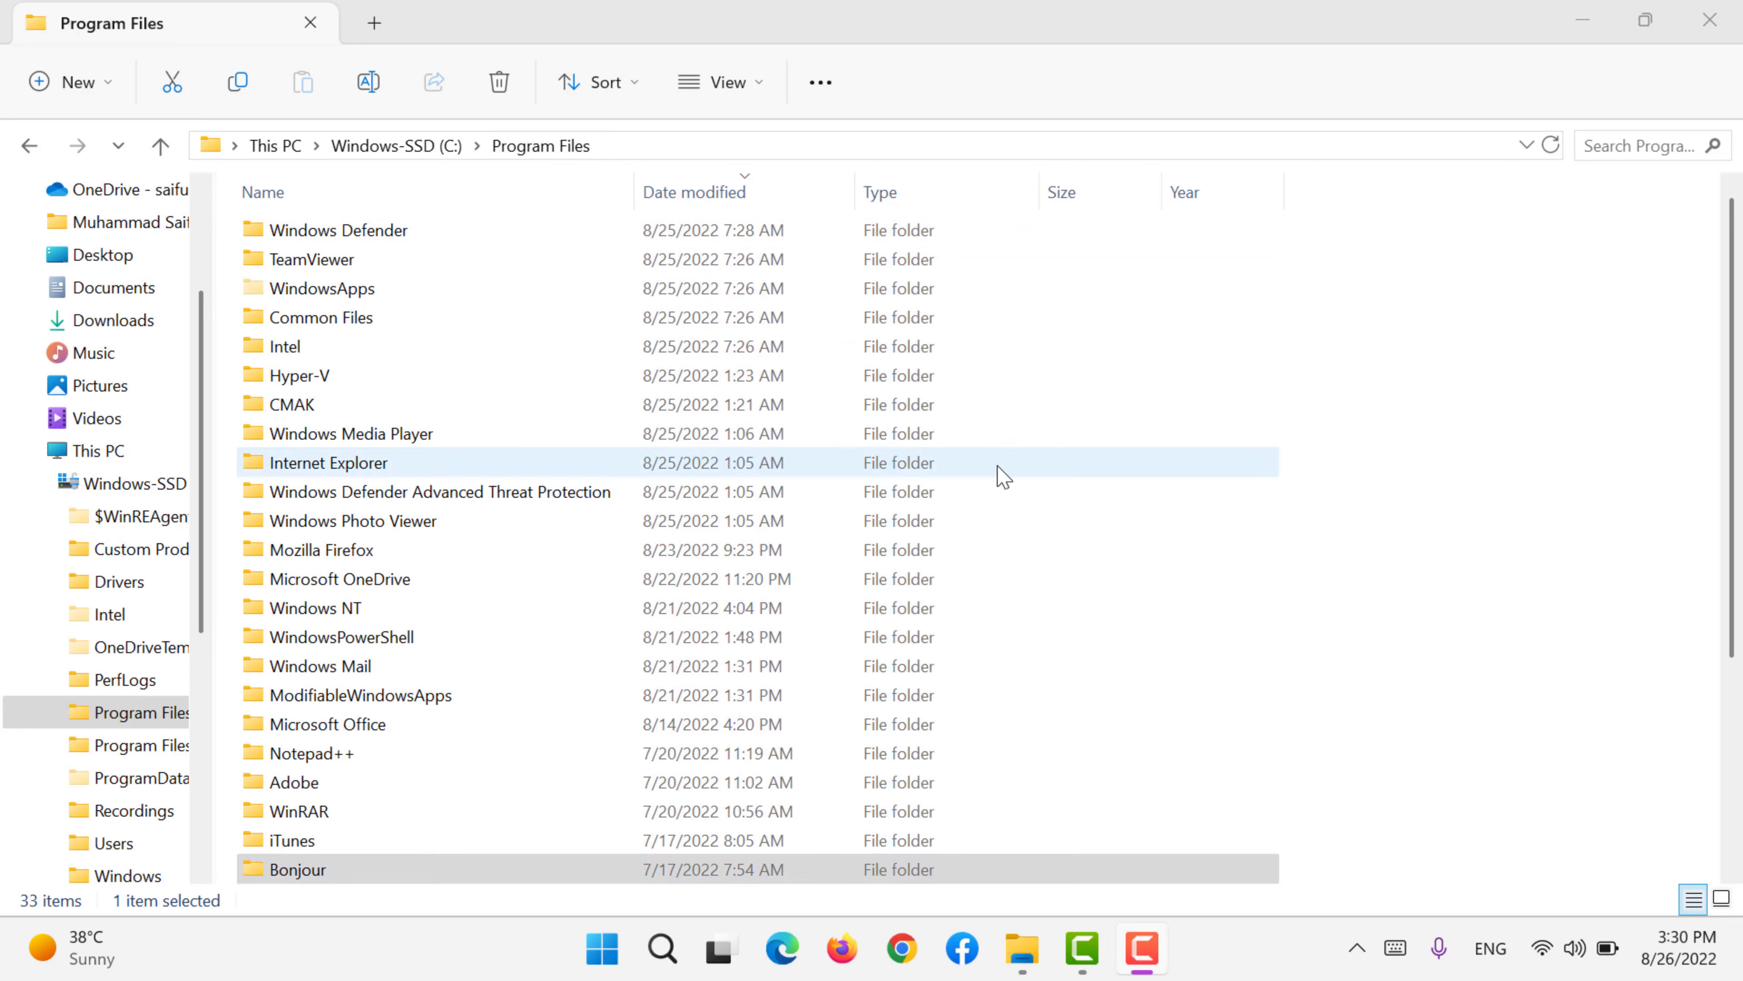
- Return to This PC, look at its sorting options, and reopen the Windows-SSD (C:) drive
left_click(106, 450)
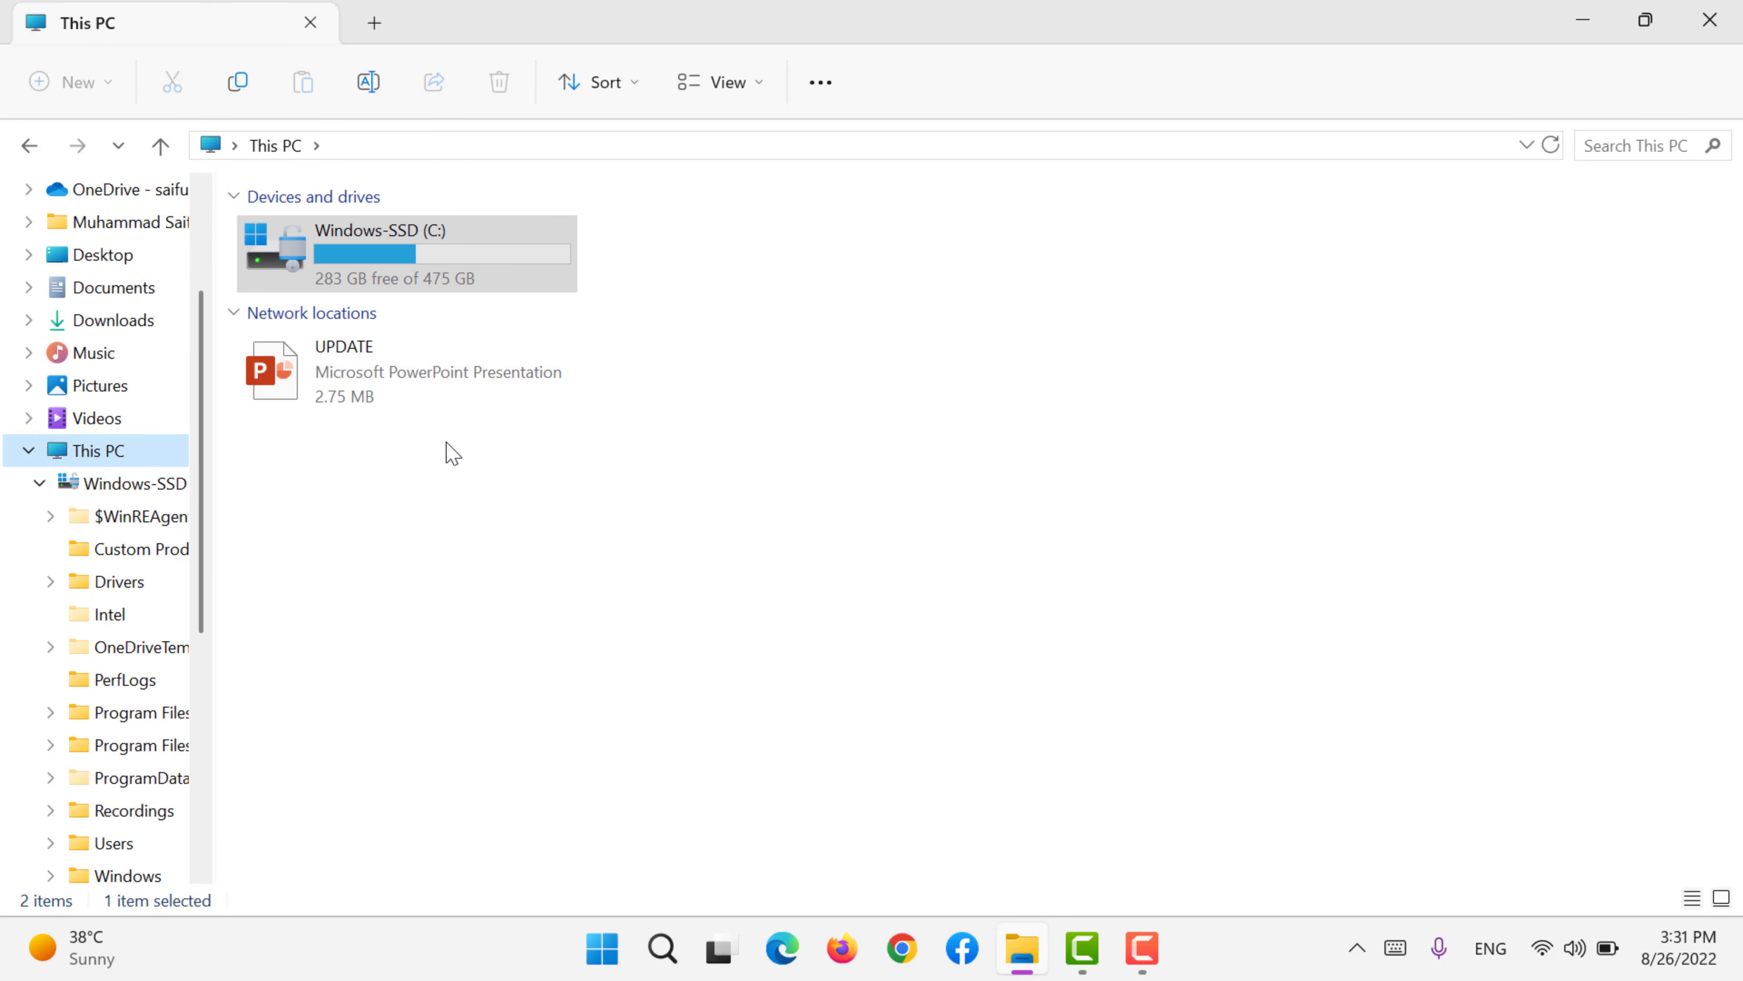
left_click(635, 89)
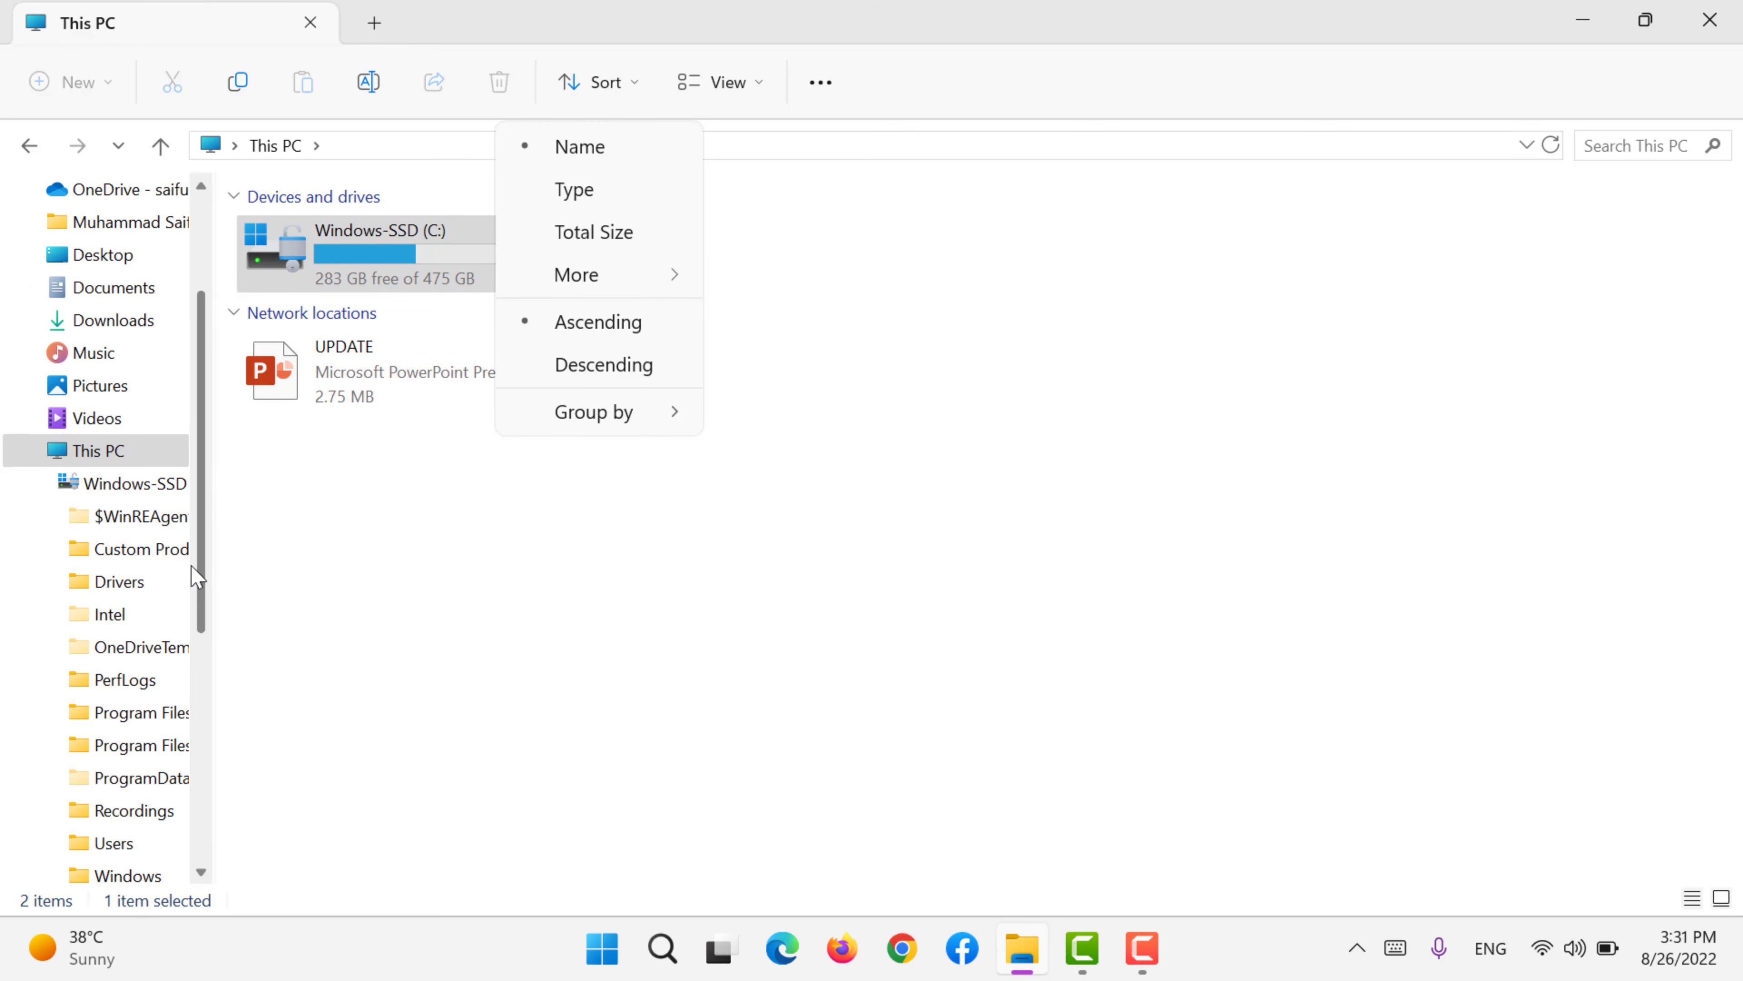
double_click(389, 257)
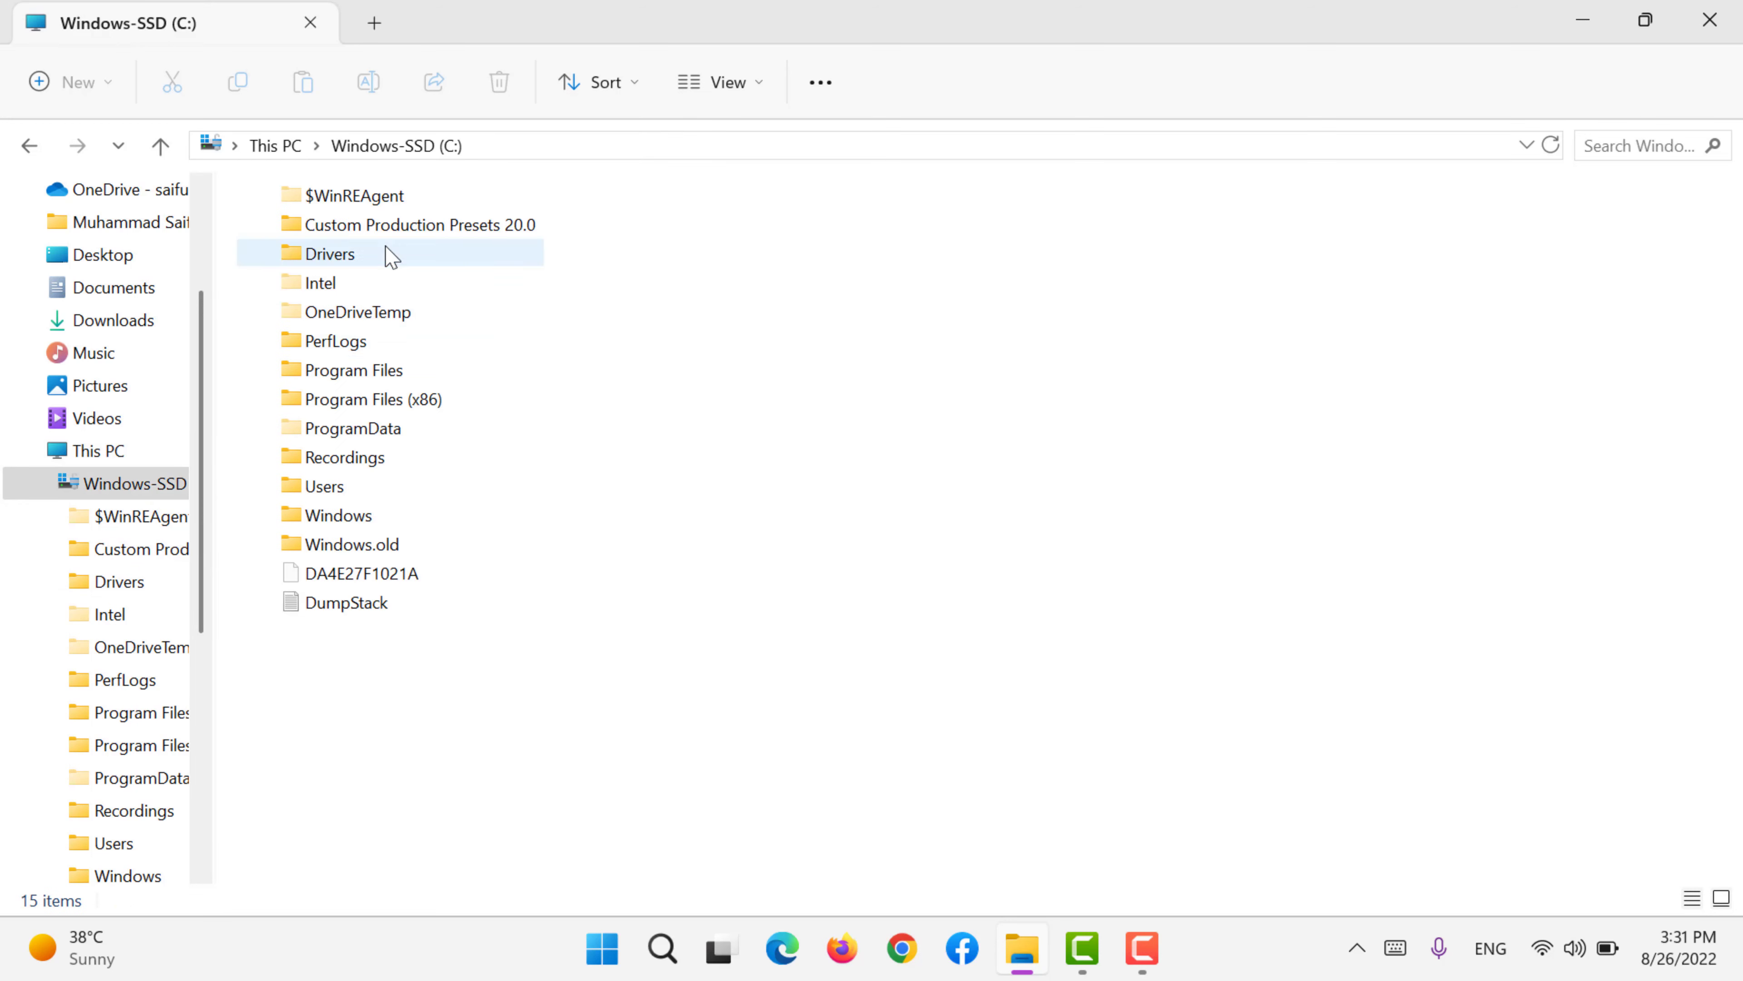
- Open the Program Files folder, check its additional sorting criteria, and sort the folders by Year
double_click(357, 375)
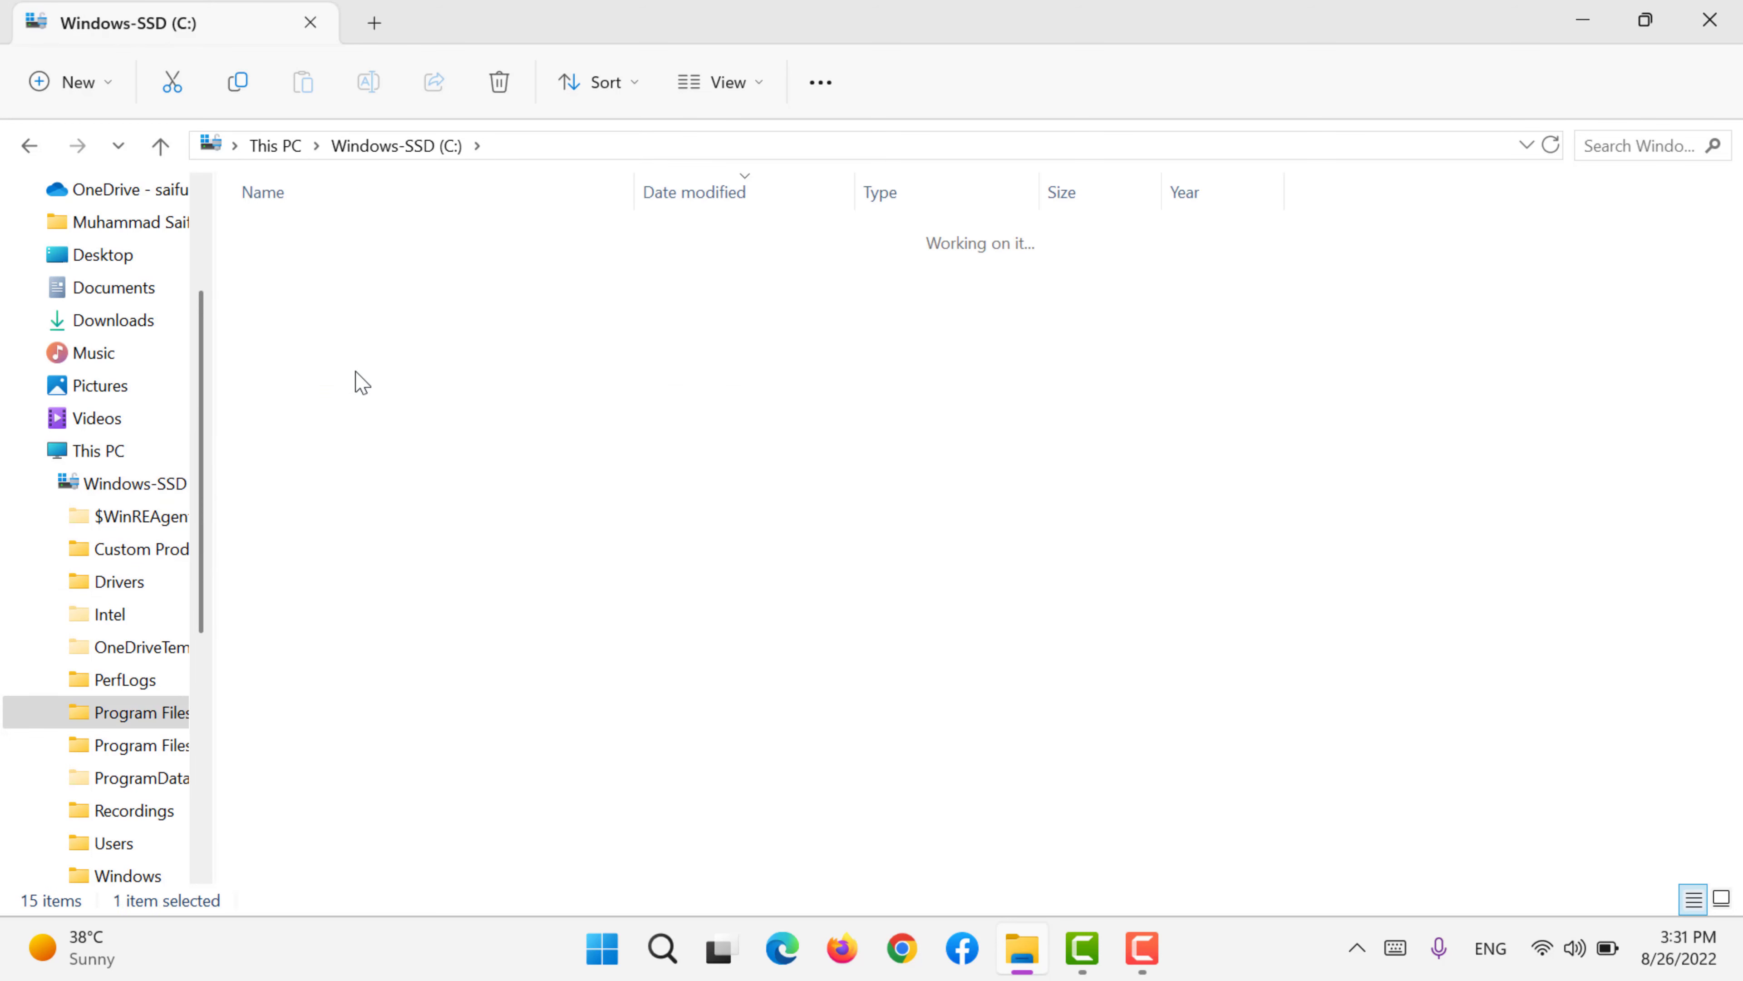
left_click(597, 89)
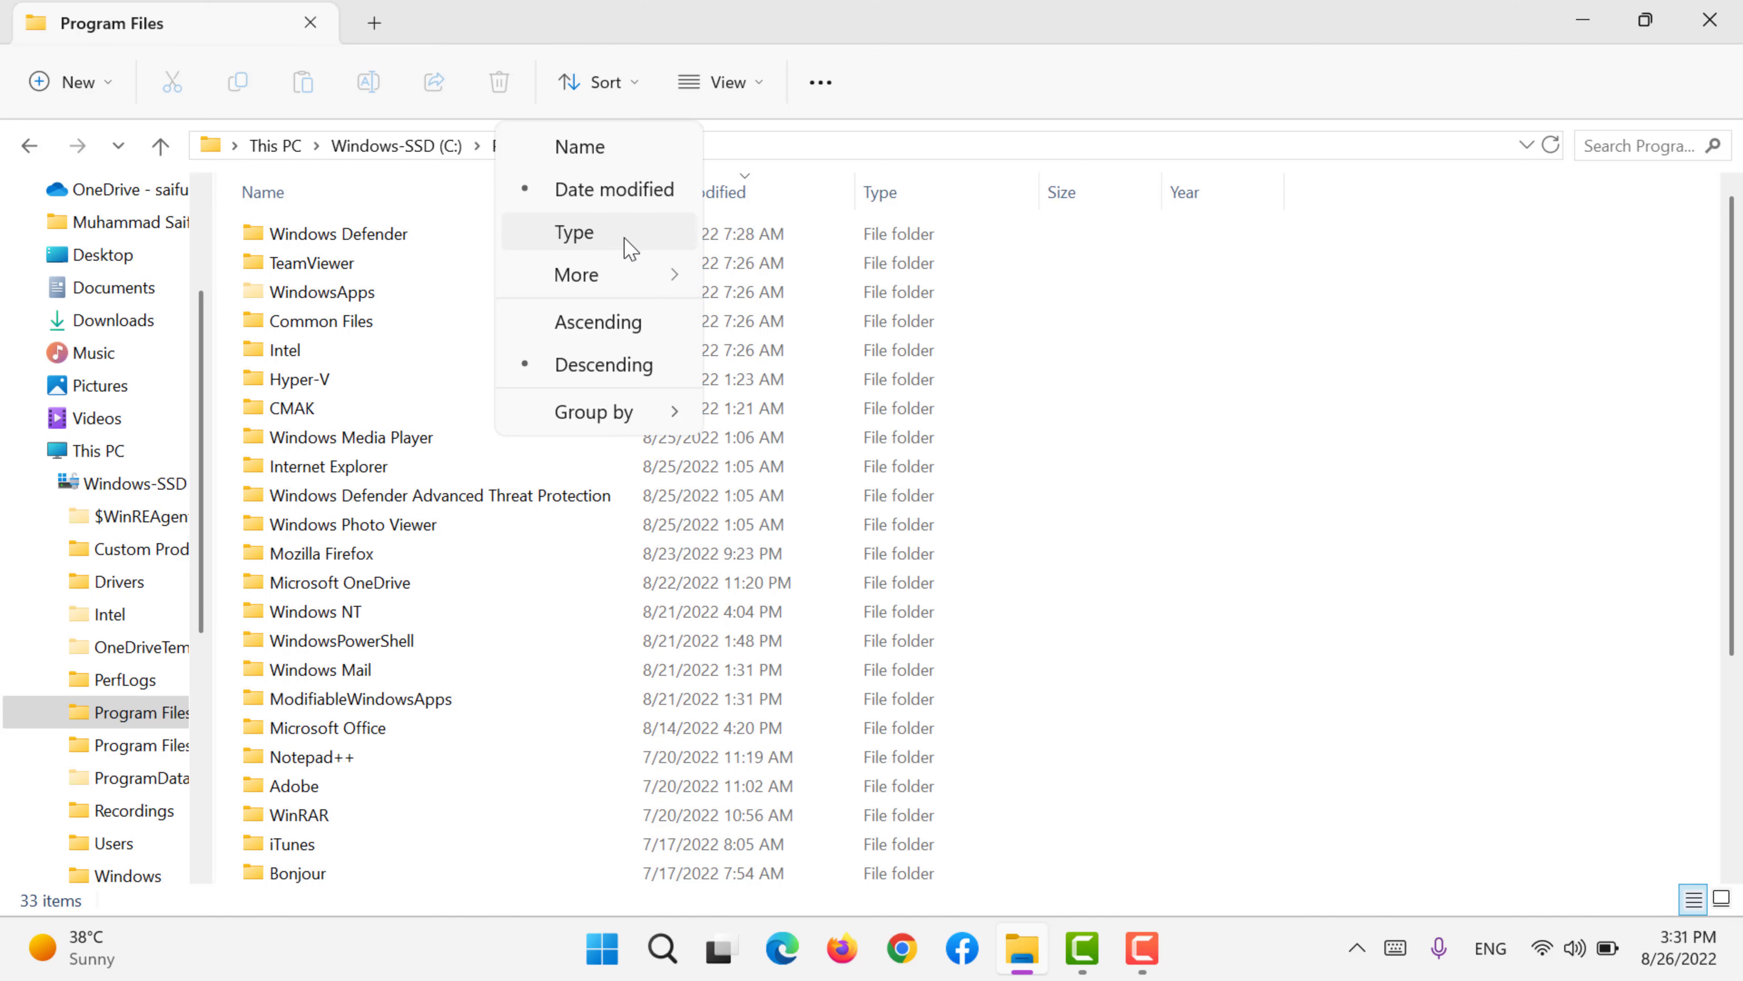
mouse_move(632, 290)
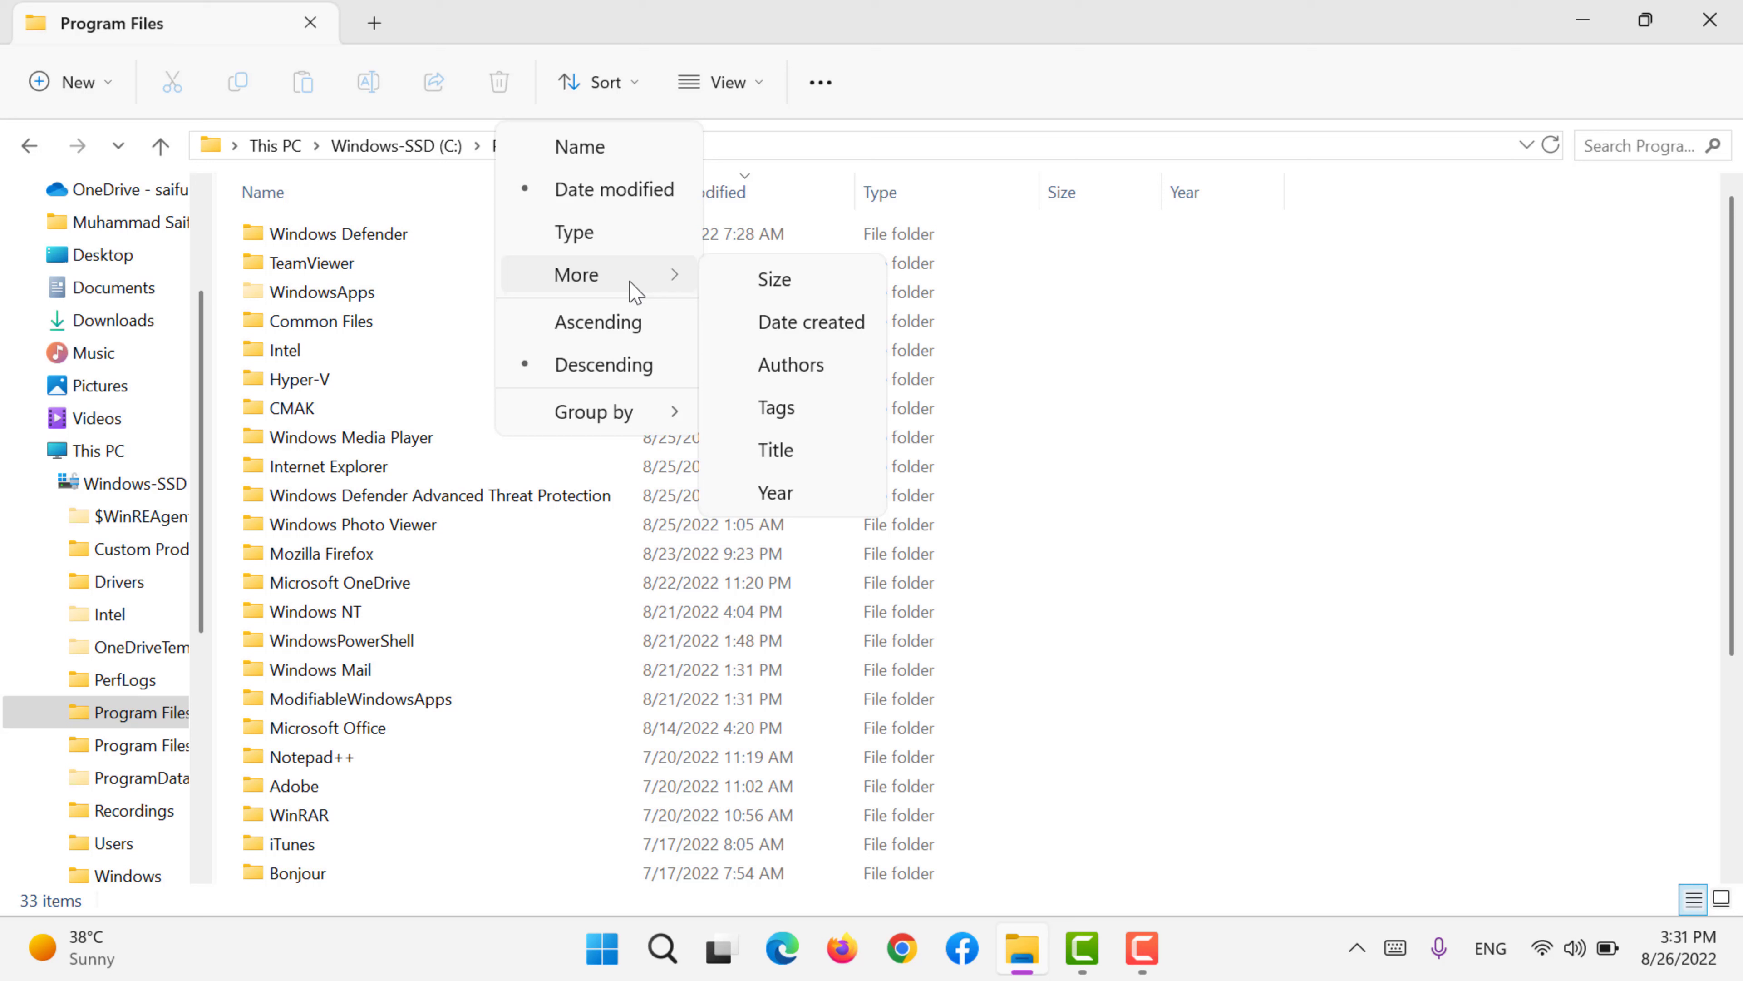
left_click(1238, 292)
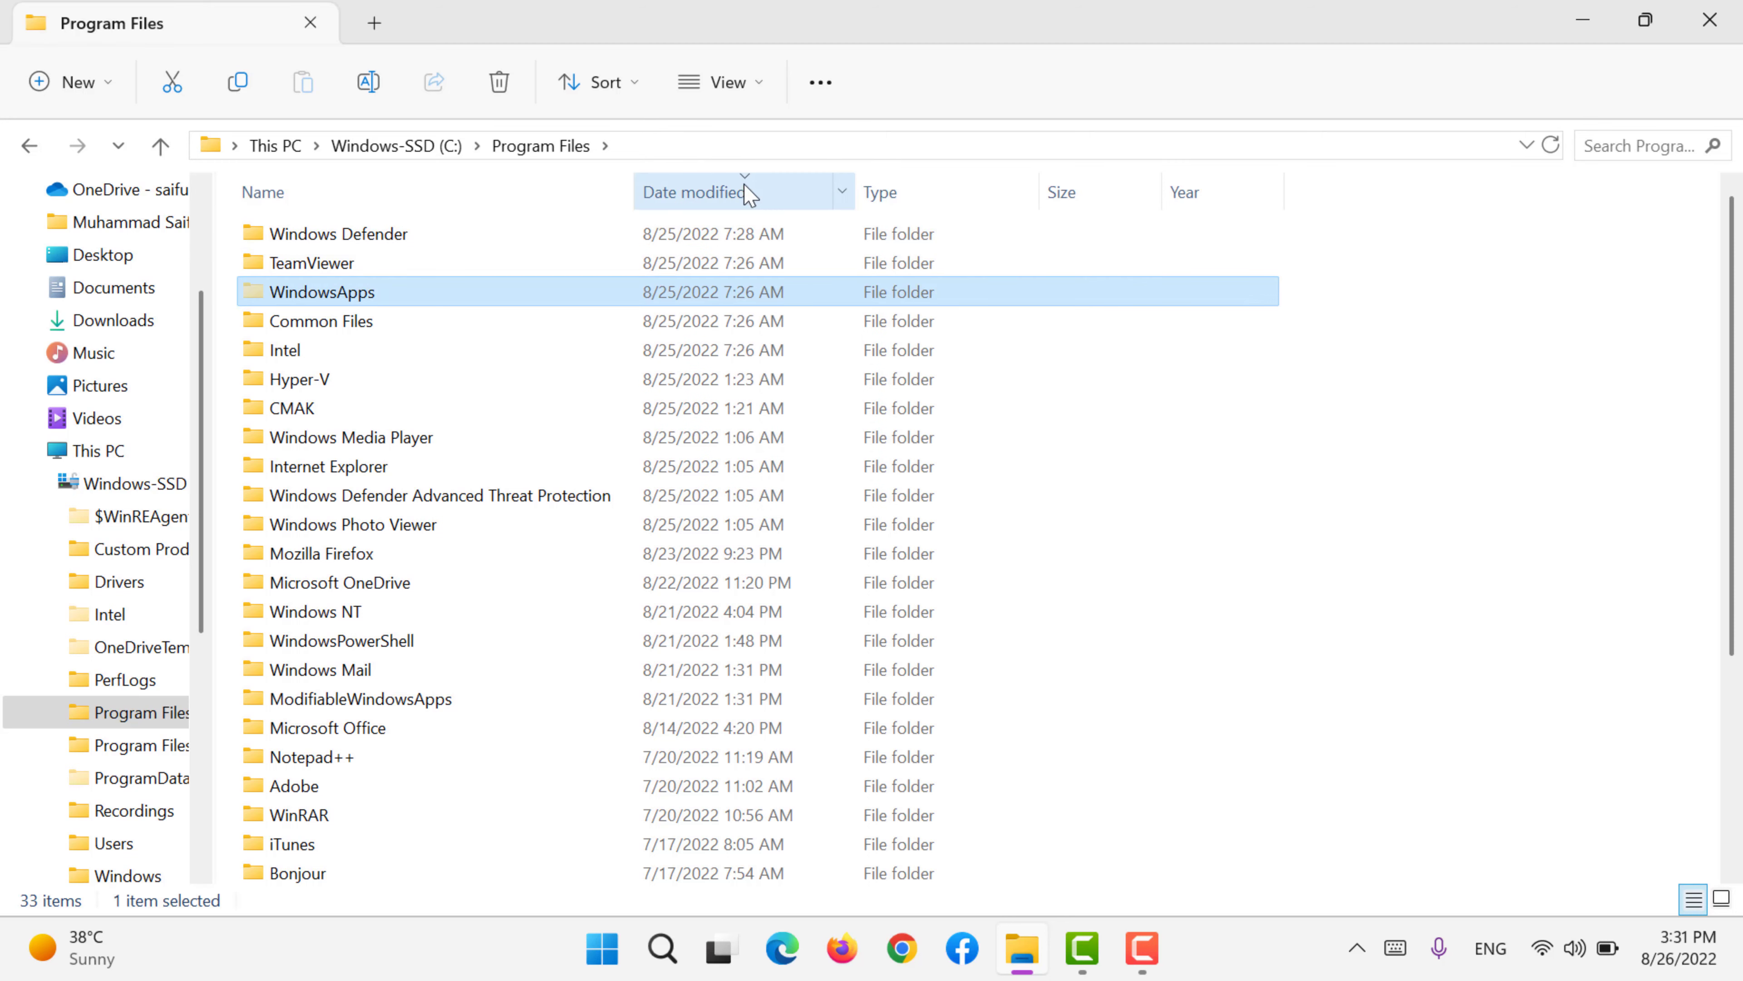
left_click(750, 194)
left_click(1200, 202)
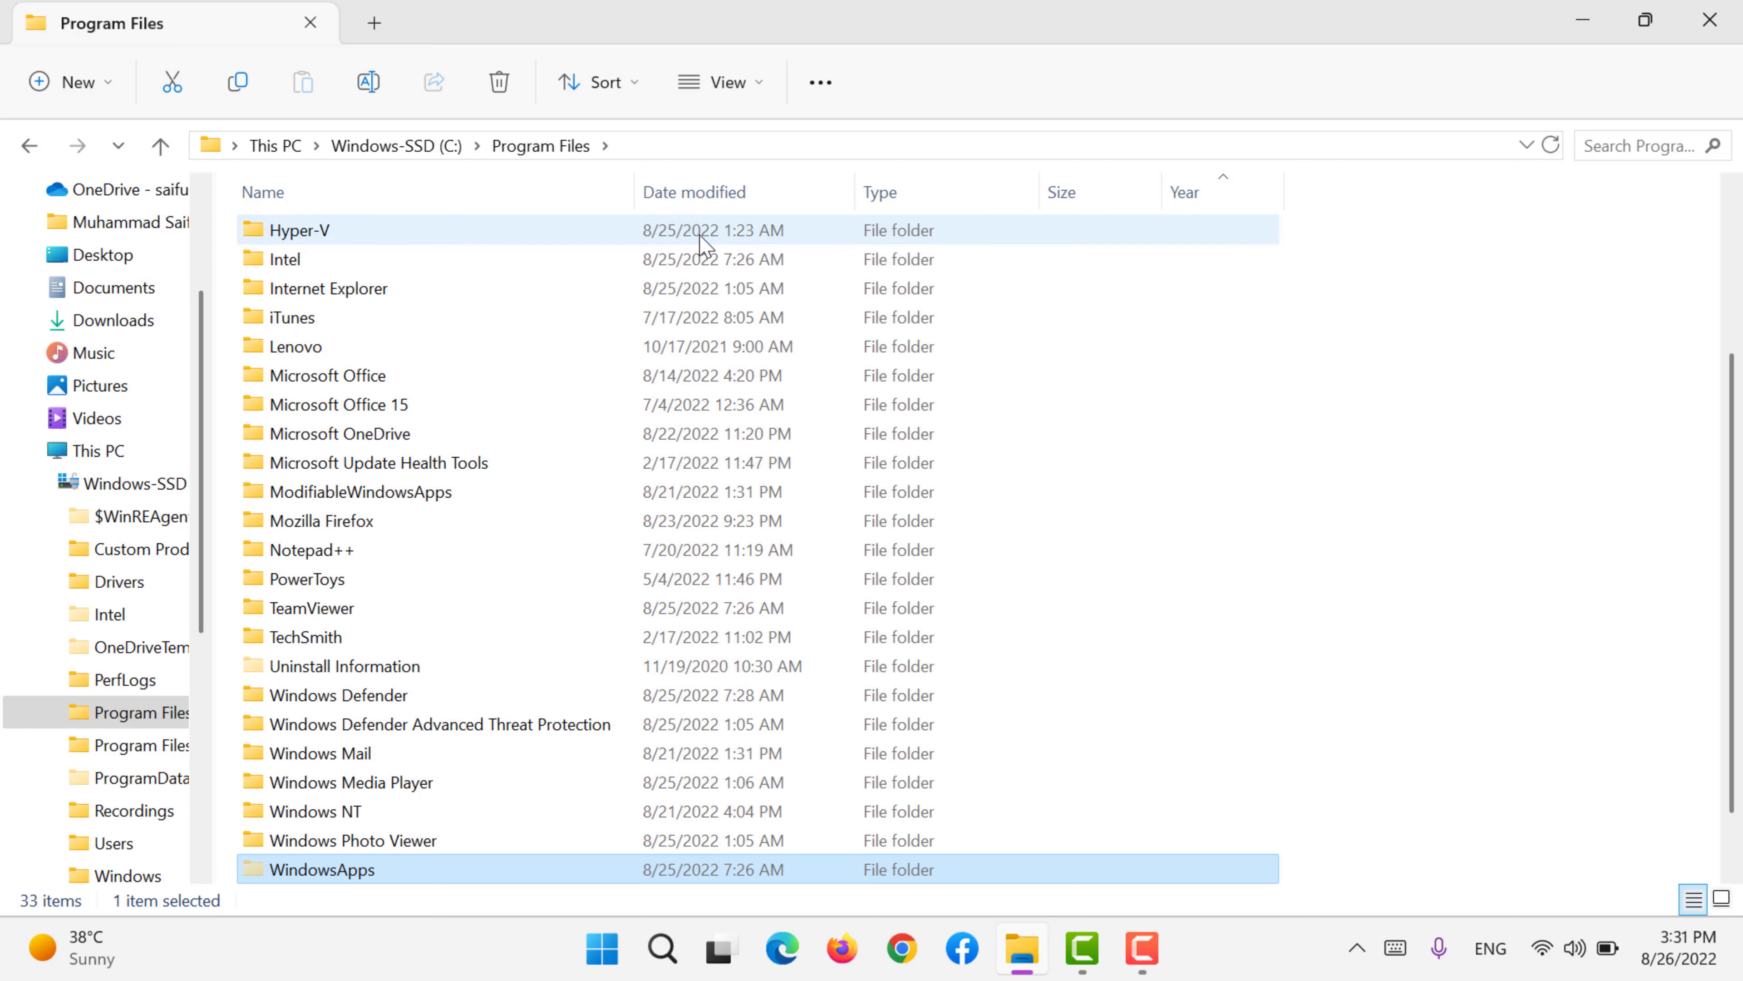
- Open Folder Options from Program Files, and also open File Explorer Options through a Windows search for "folder"
left_click(829, 84)
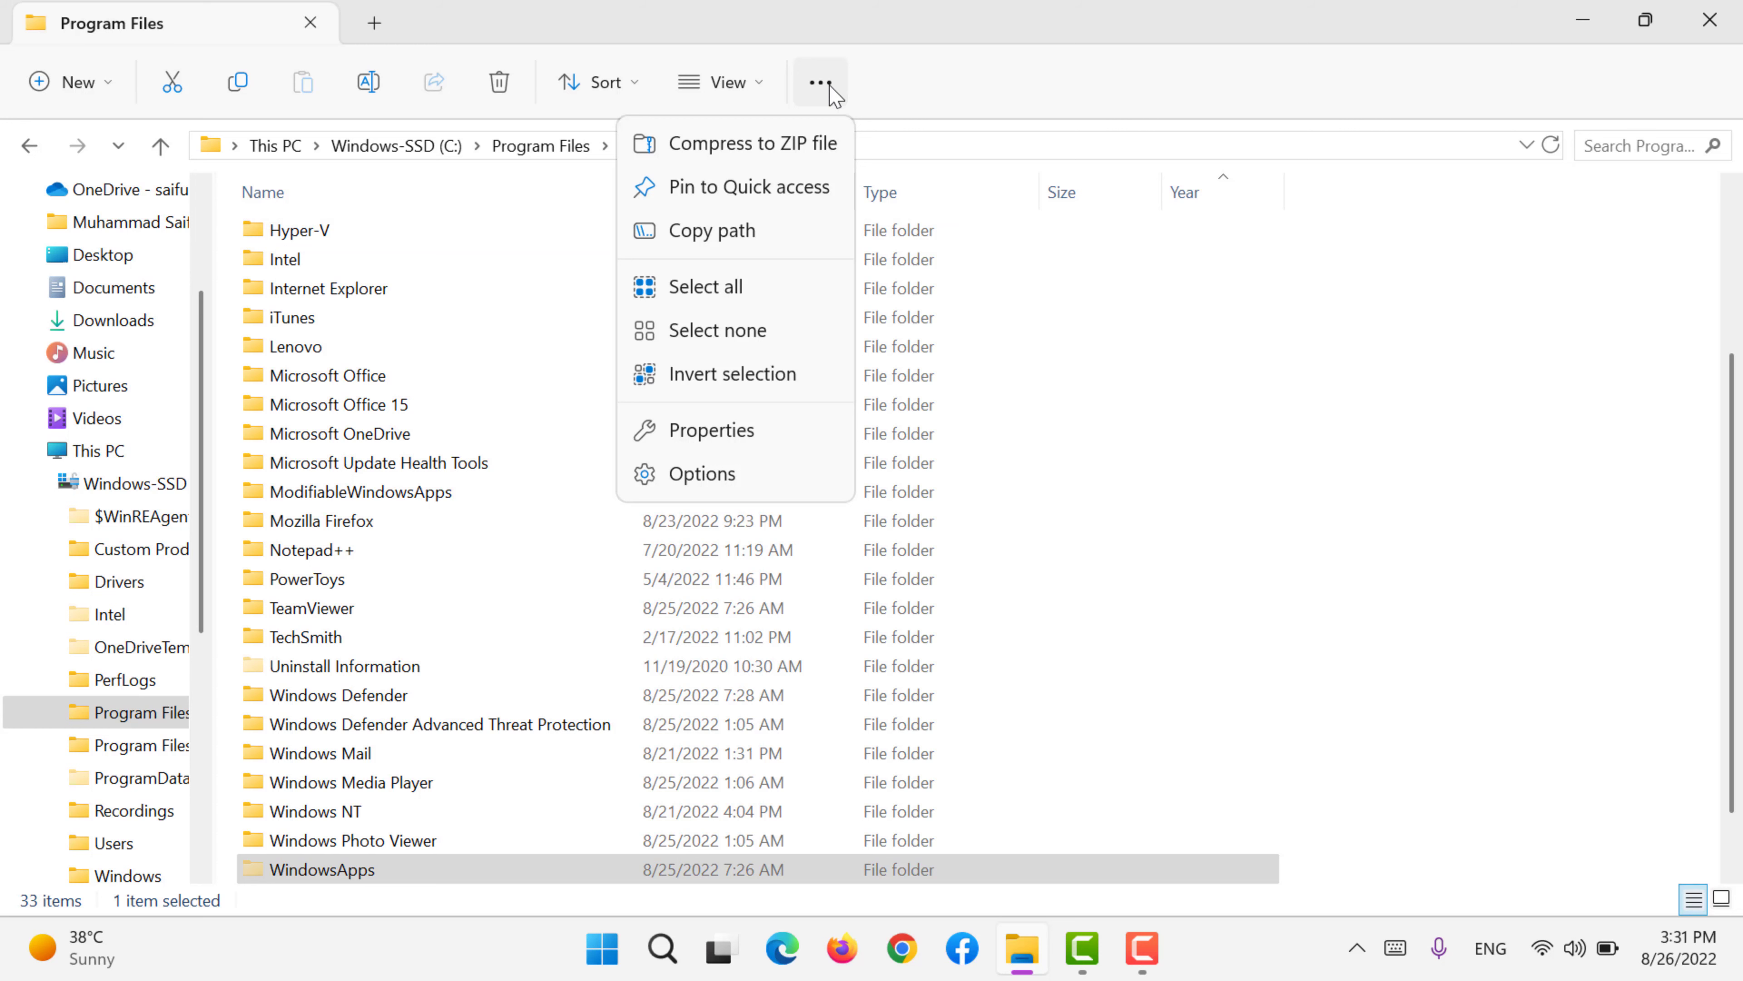
left_click(741, 474)
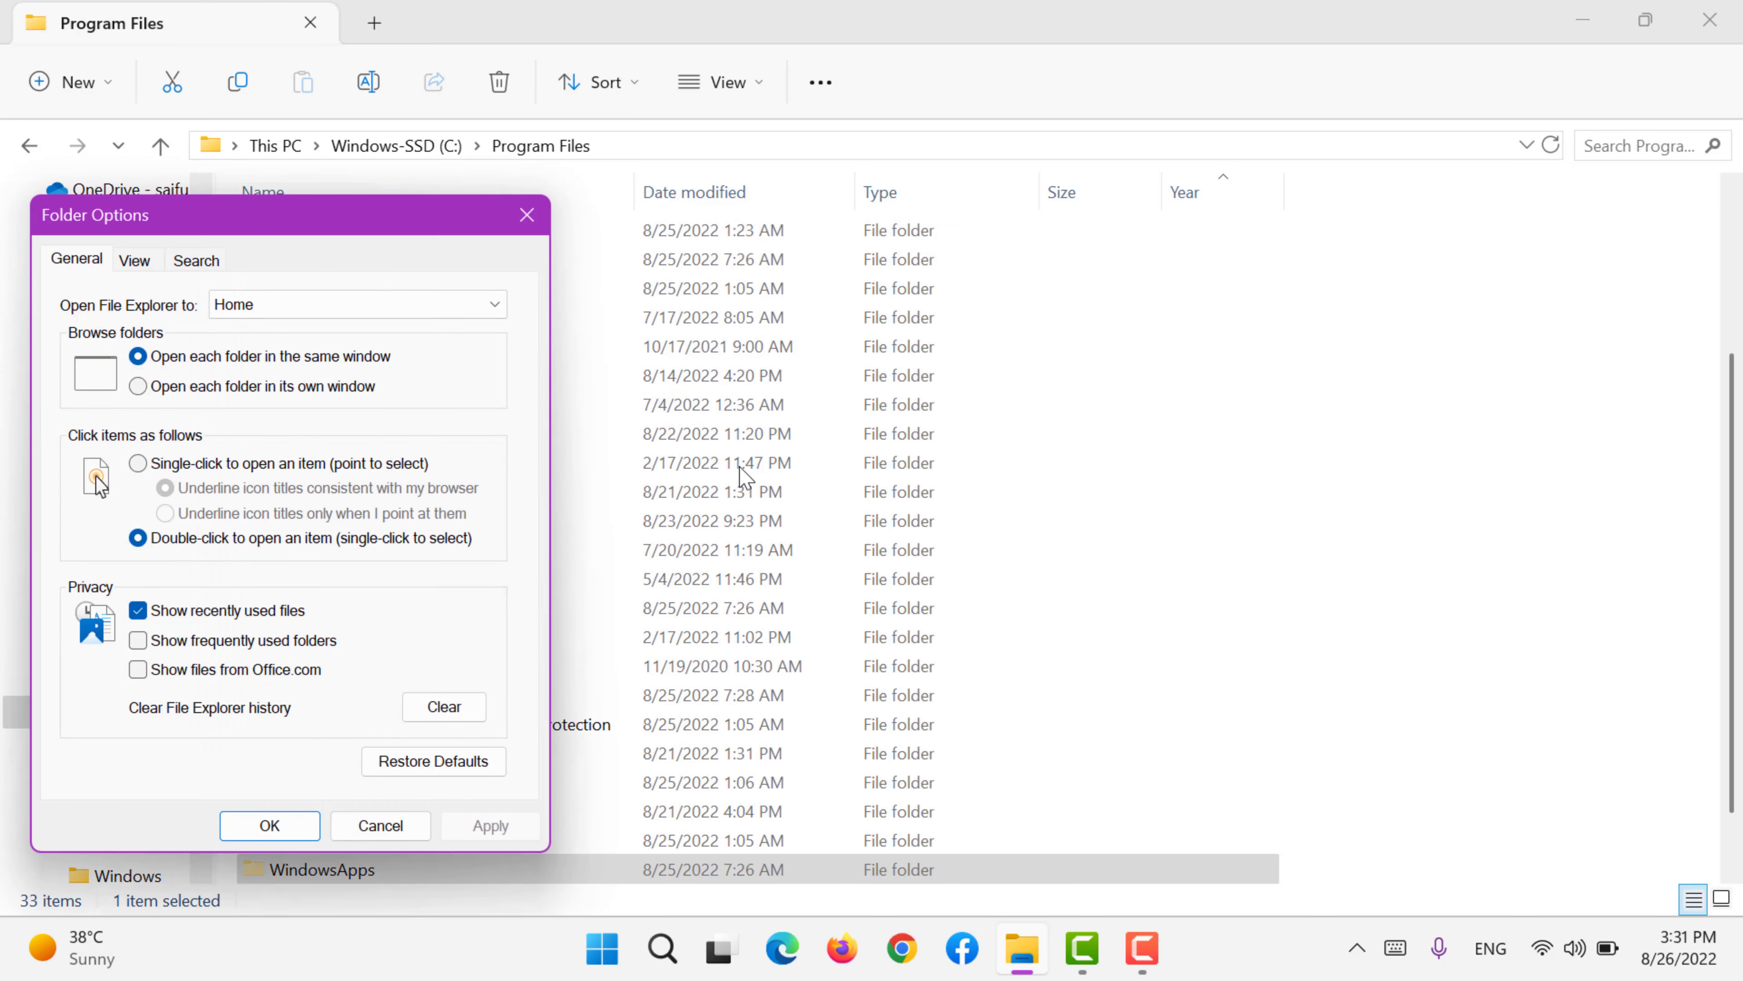
key("super+s")
type("folder")
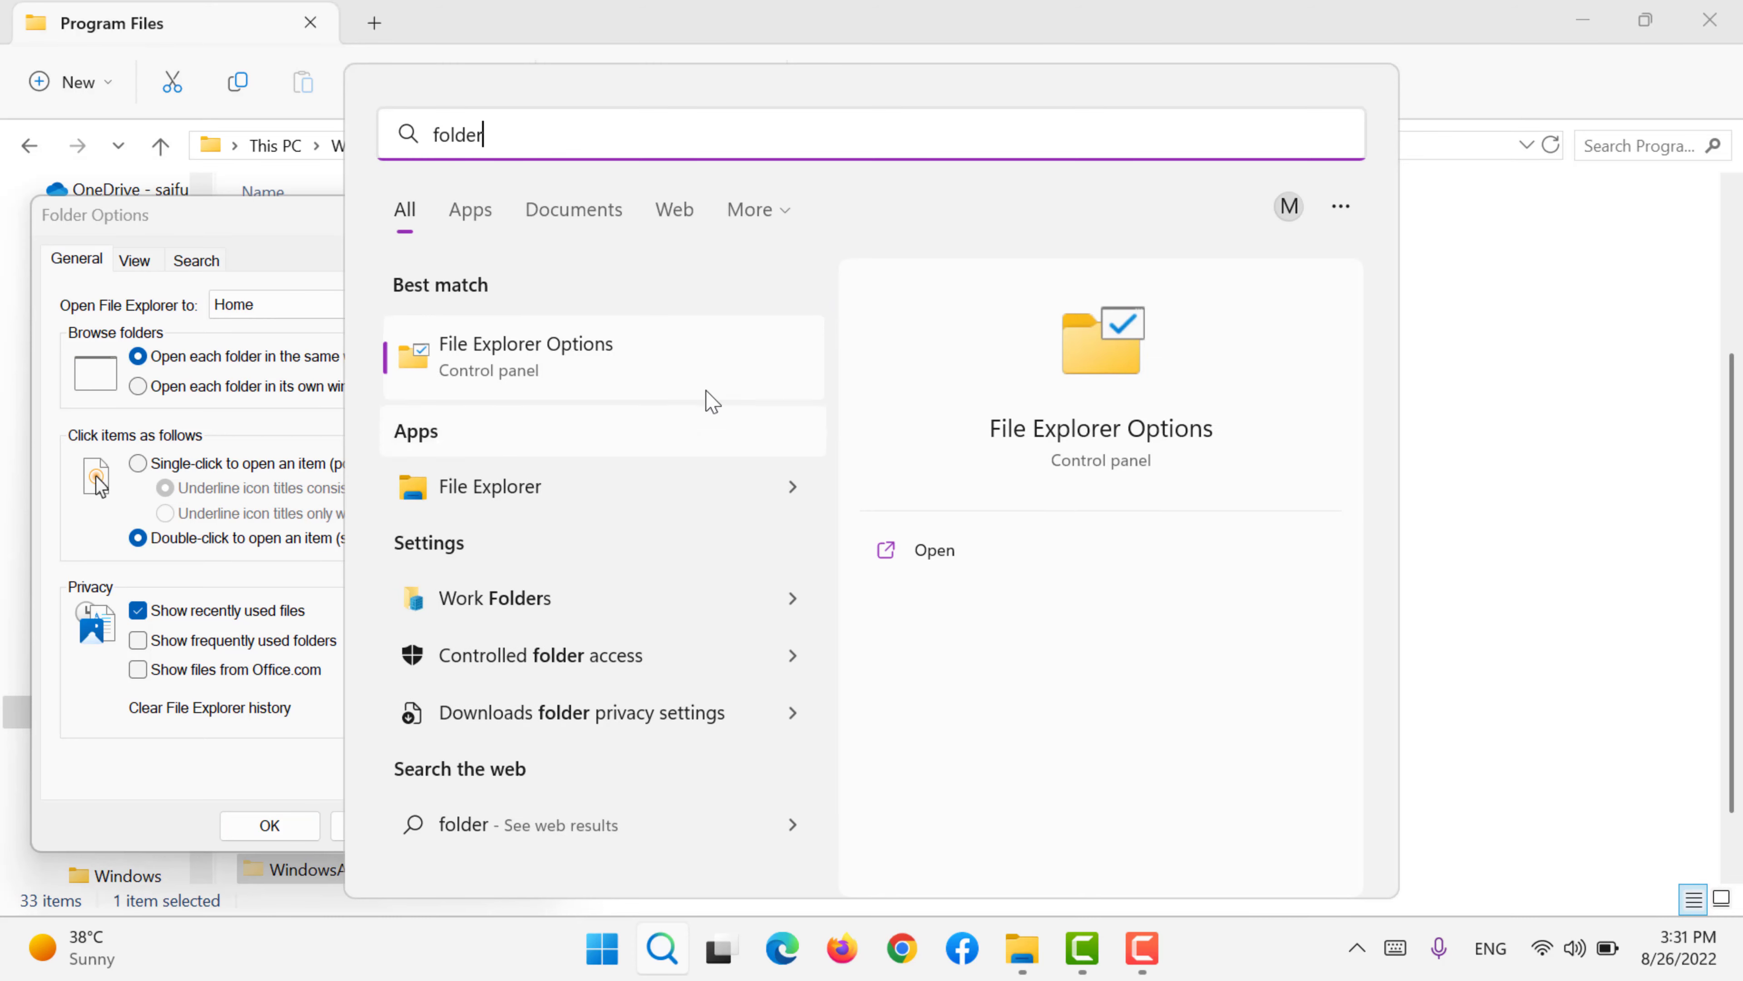
left_click(557, 358)
- Find and open Command Prompt through Windows search and run control.exe folders to bring up File Explorer Options
key("super+s")
type("cmd")
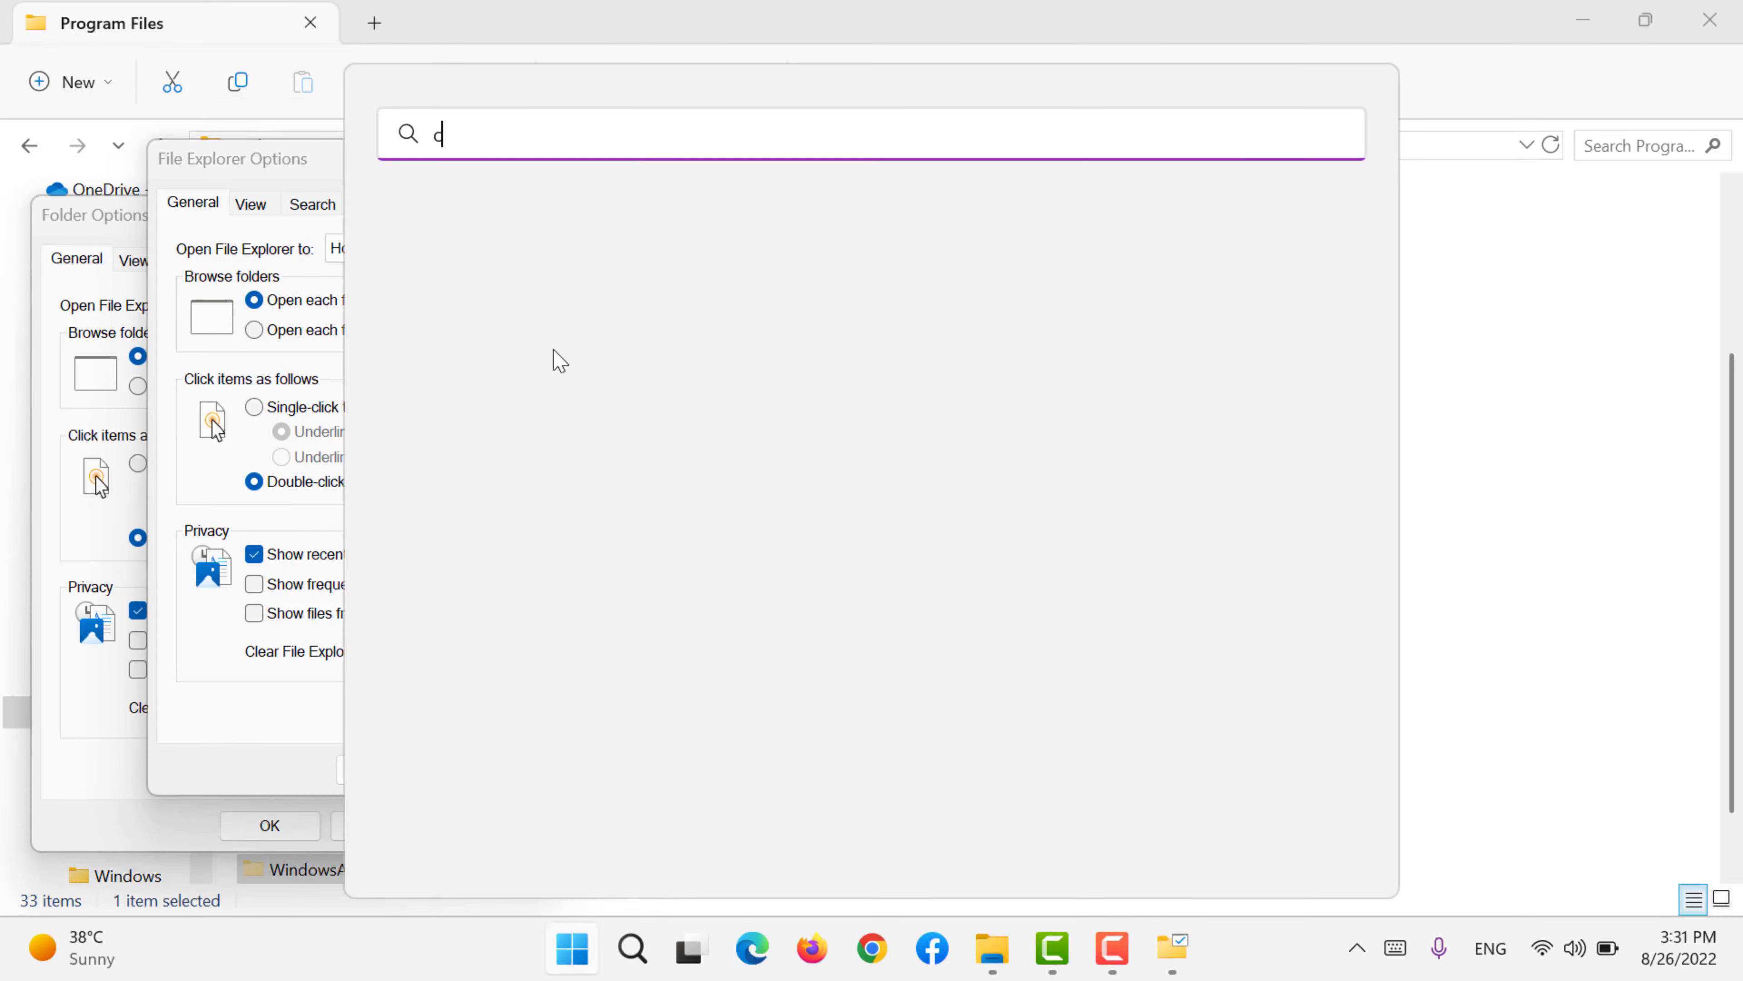
left_click(558, 358)
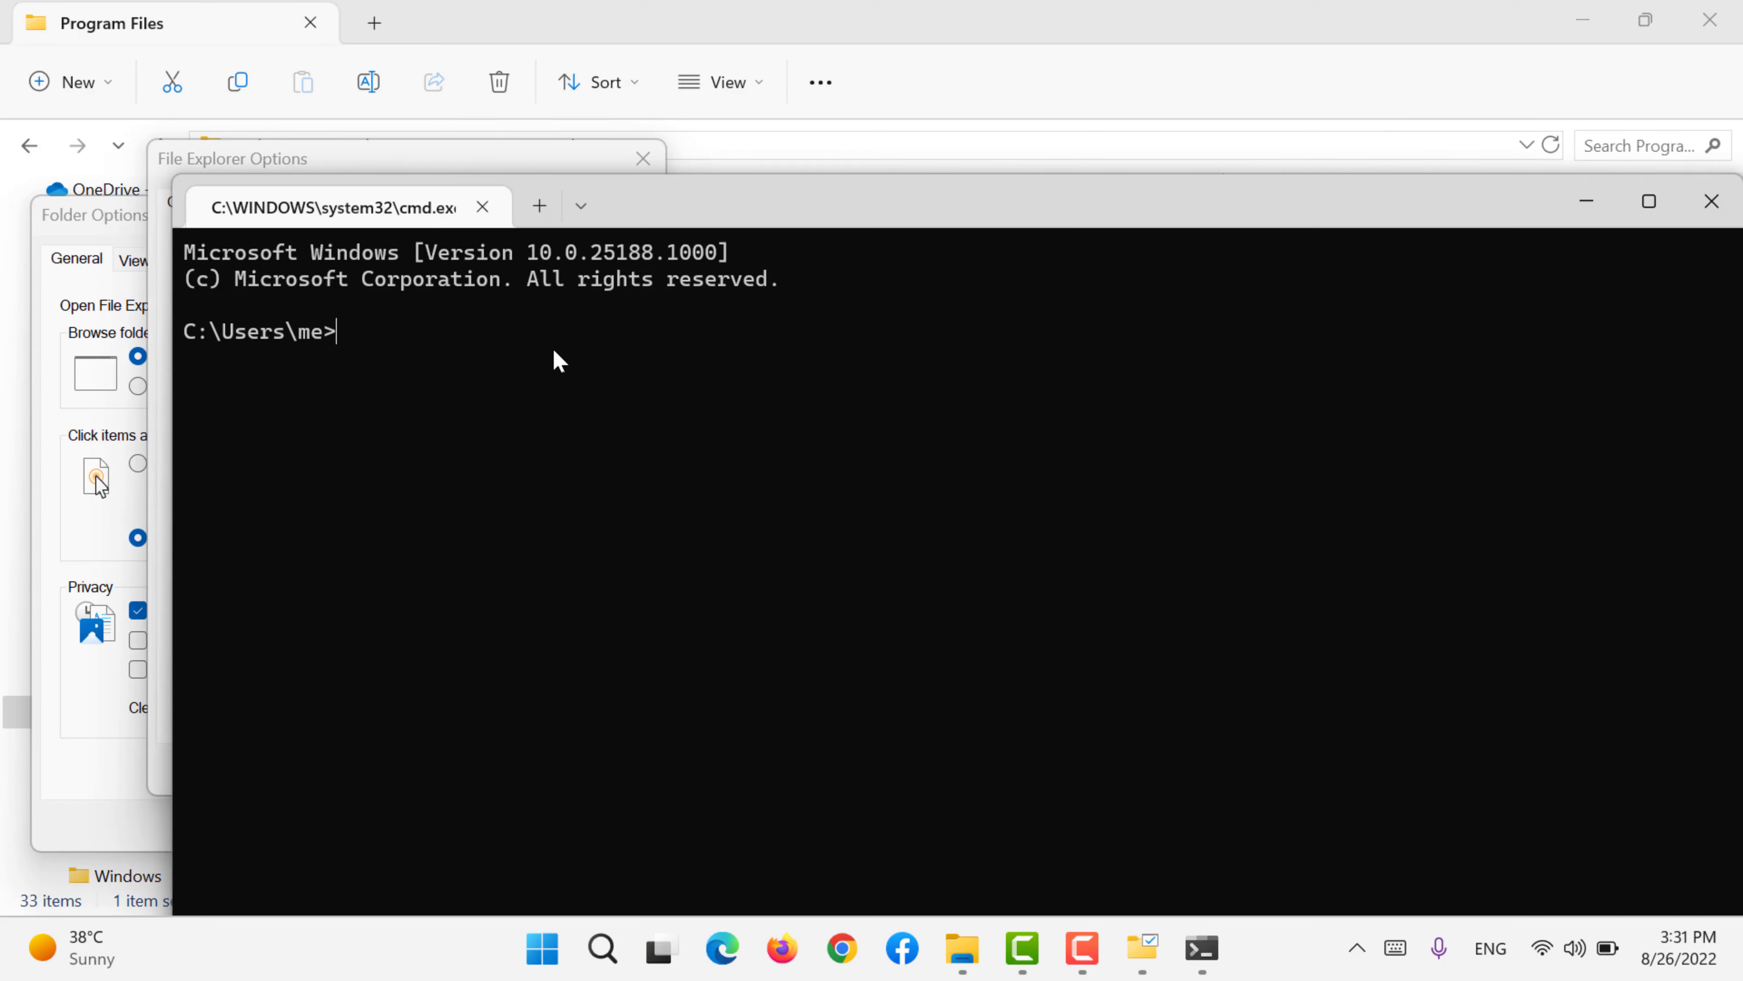
type("cont")
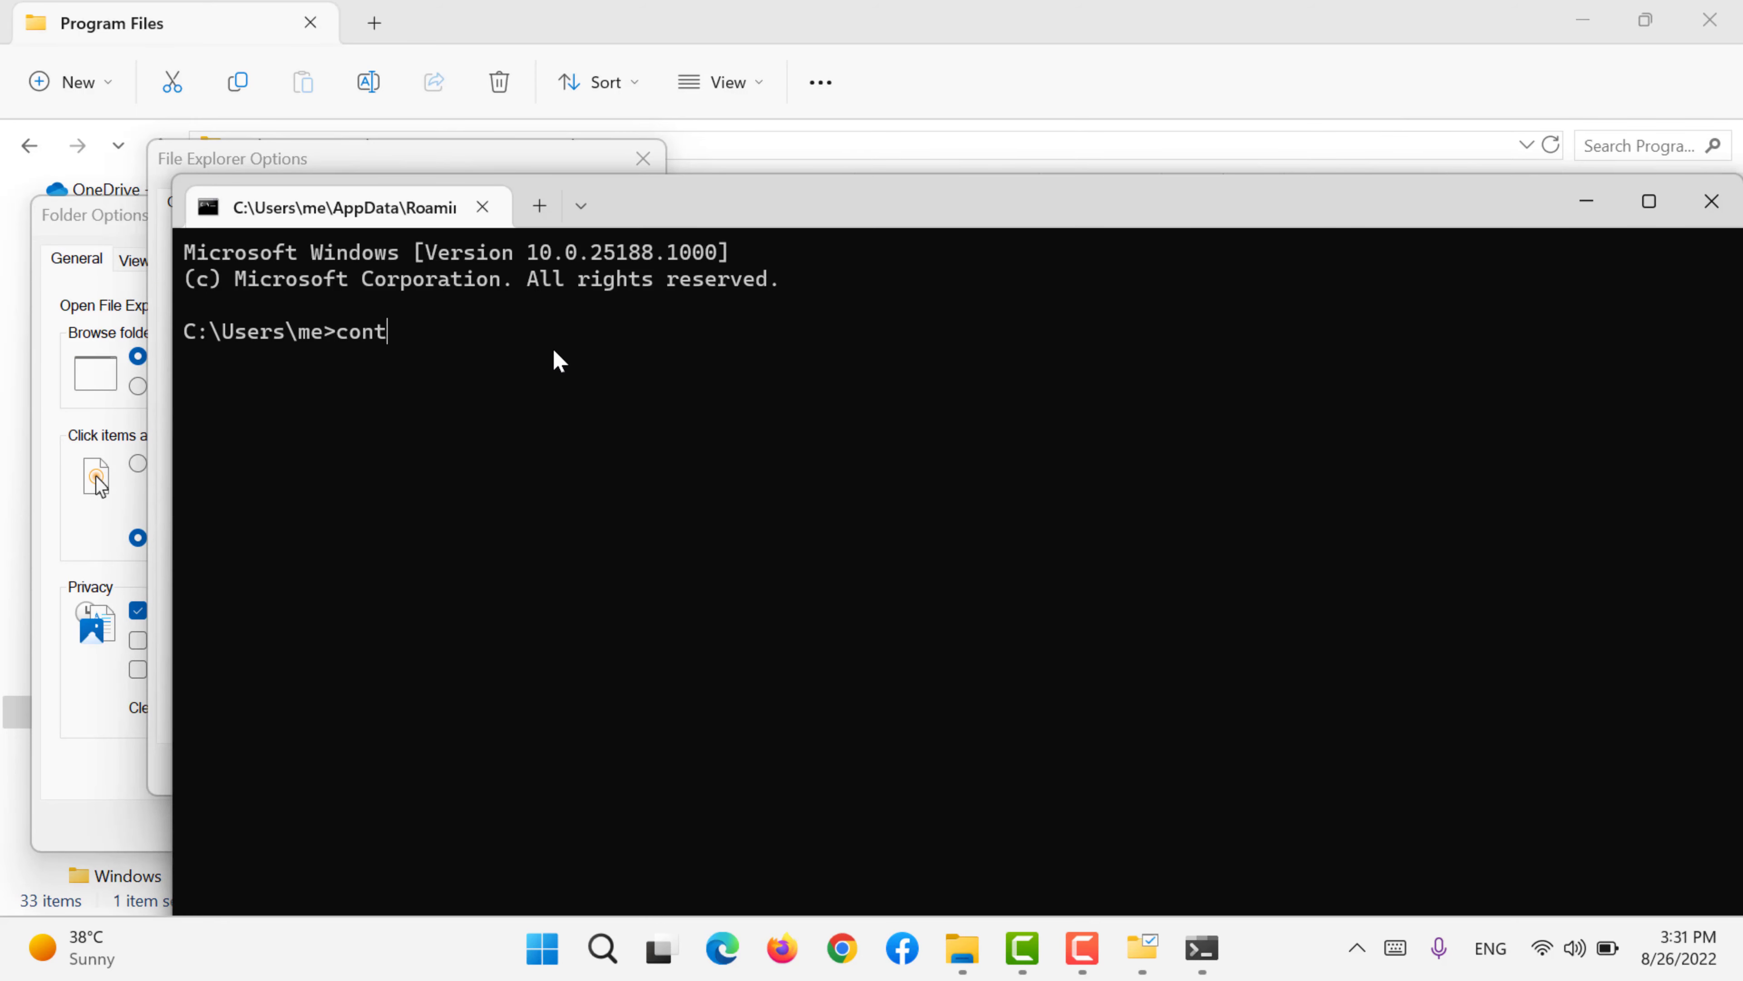
type("rol.exe folders")
key("Return")
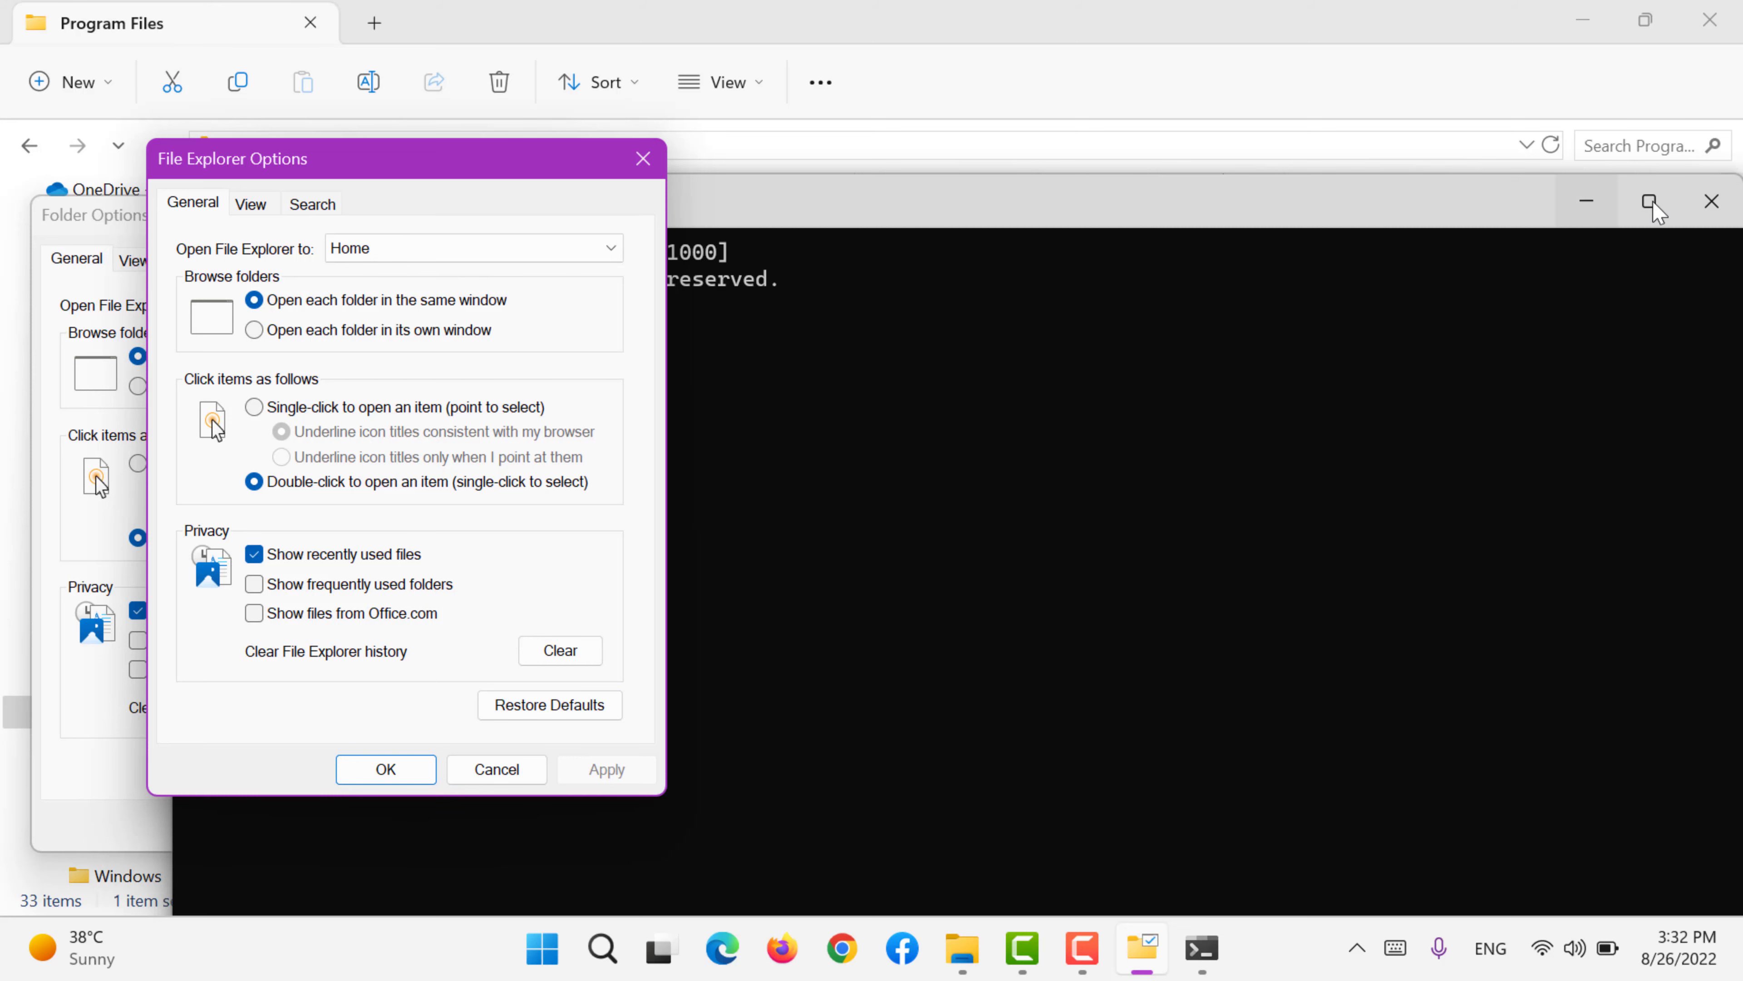
- Close the Command Prompt window and cancel the duplicate File Explorer Options dialog
left_click(1711, 201)
left_click_drag(452, 164, 959, 141)
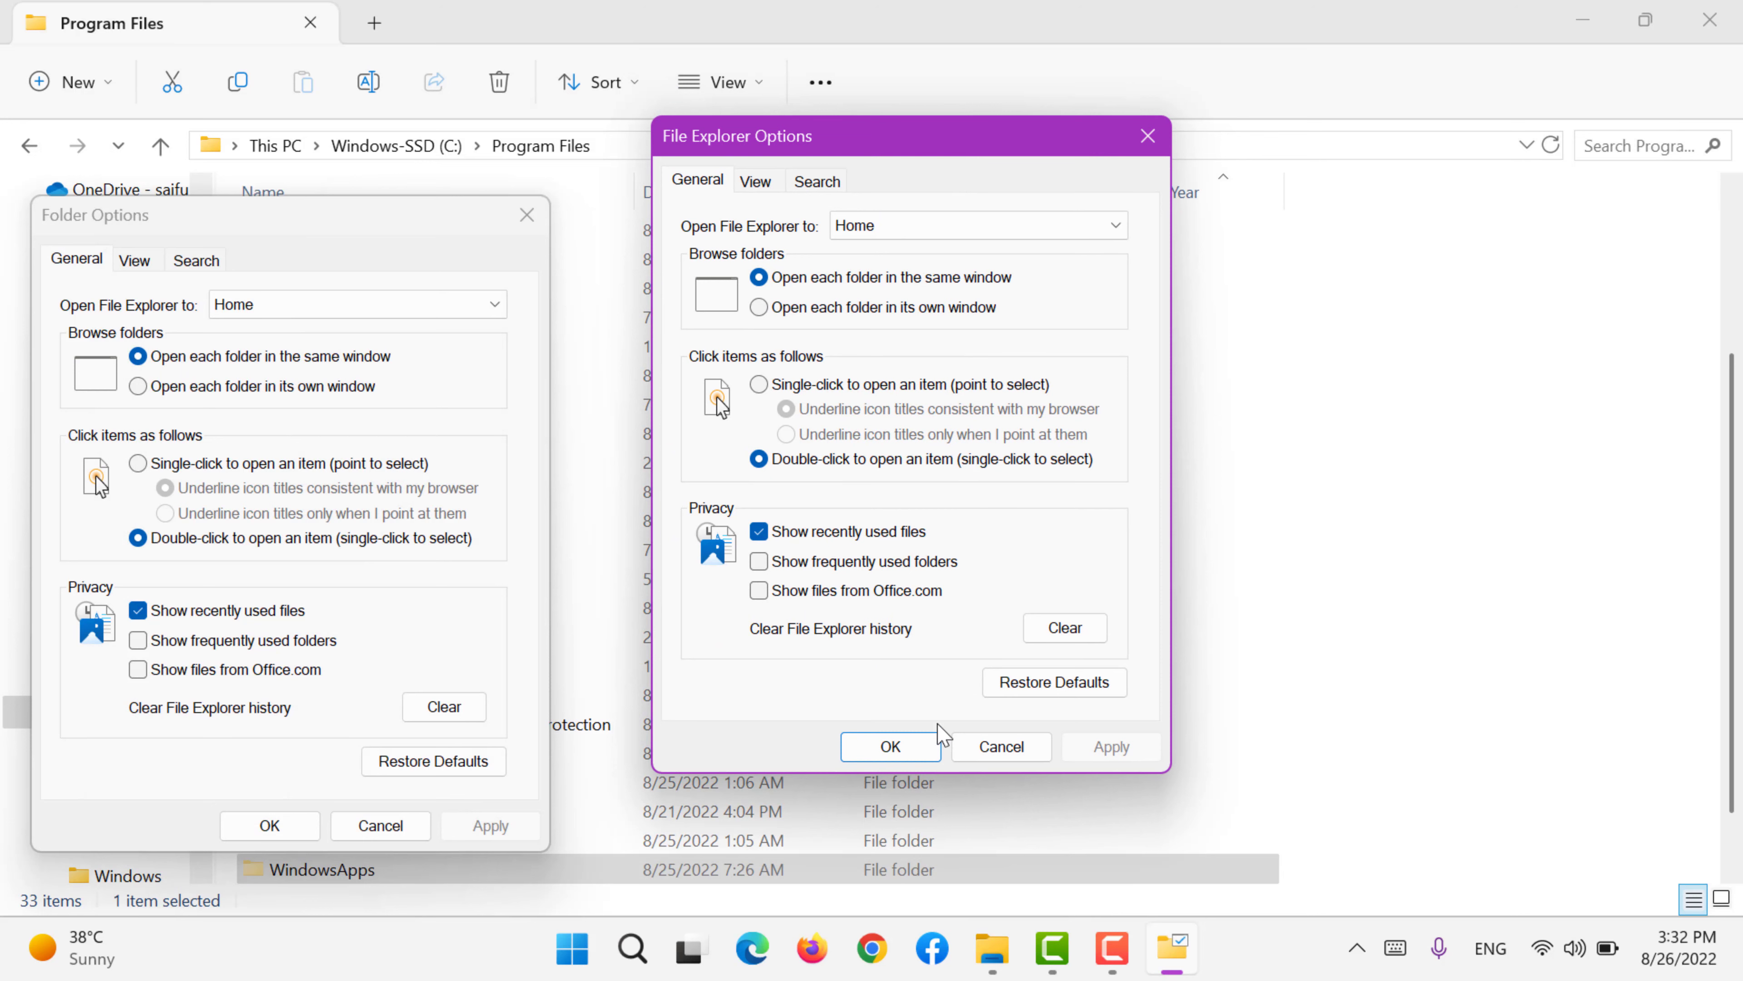
left_click(1001, 747)
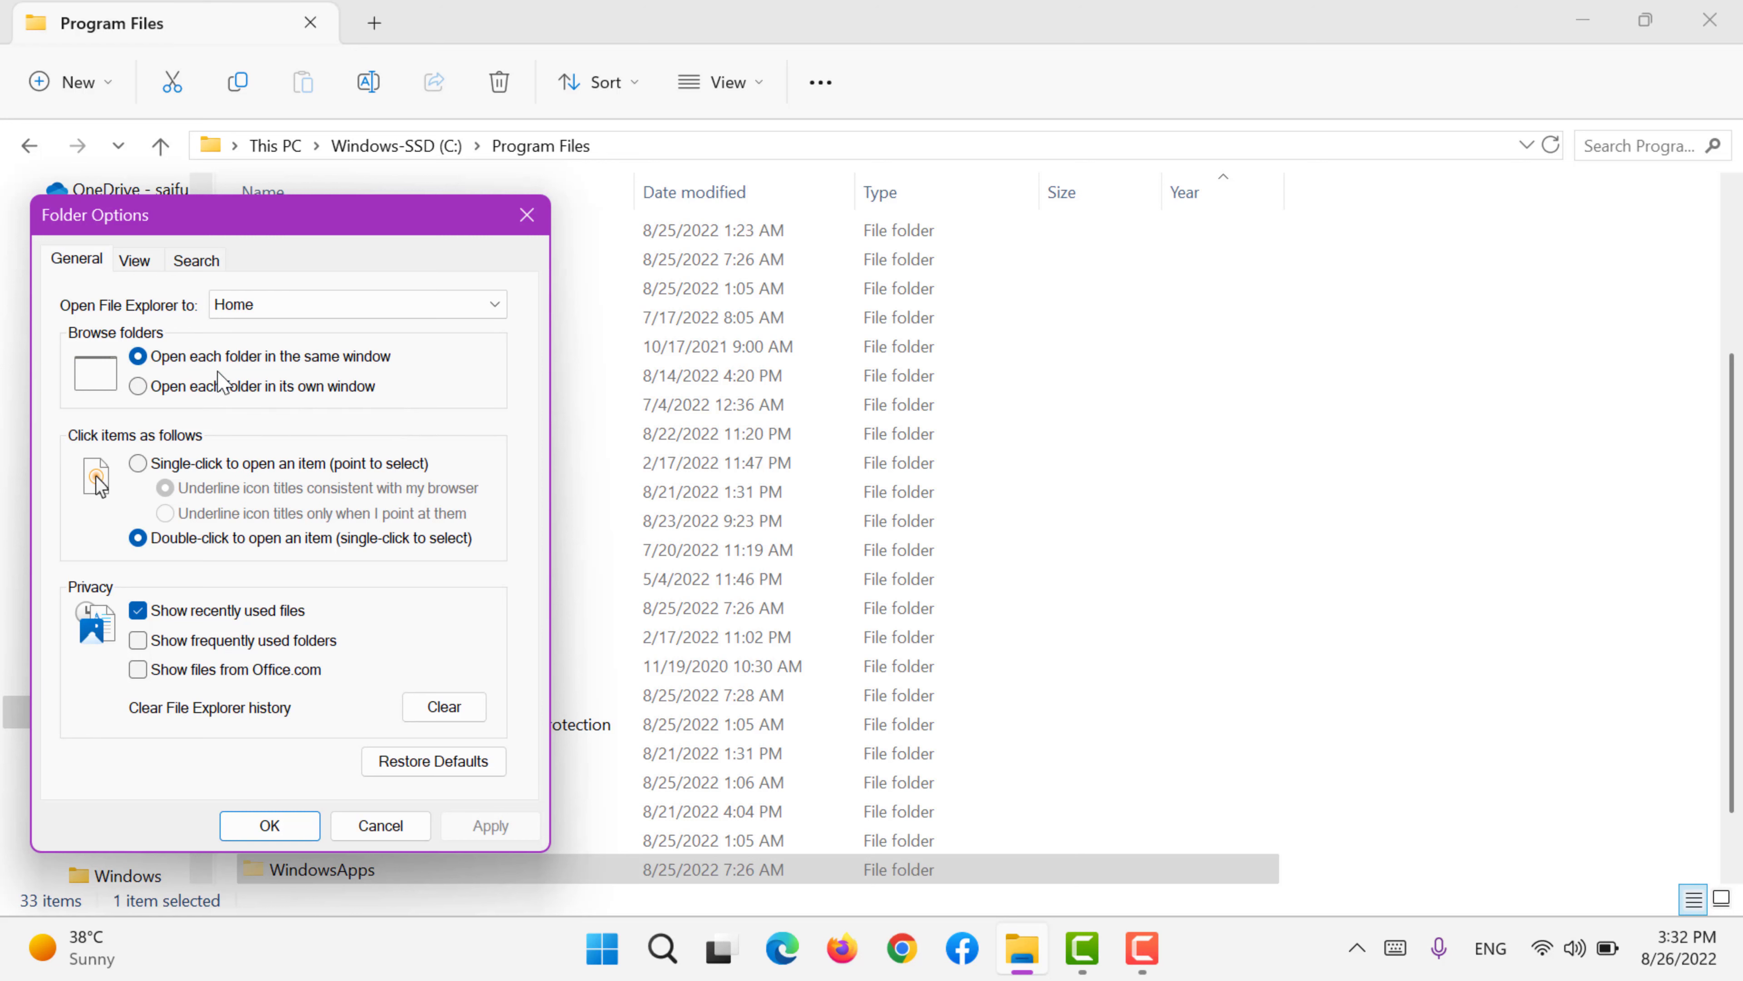
- Try own-window browsing and single-click opening, reselect same-window browsing and double-click opening, and cancel Folder Options
left_click(218, 390)
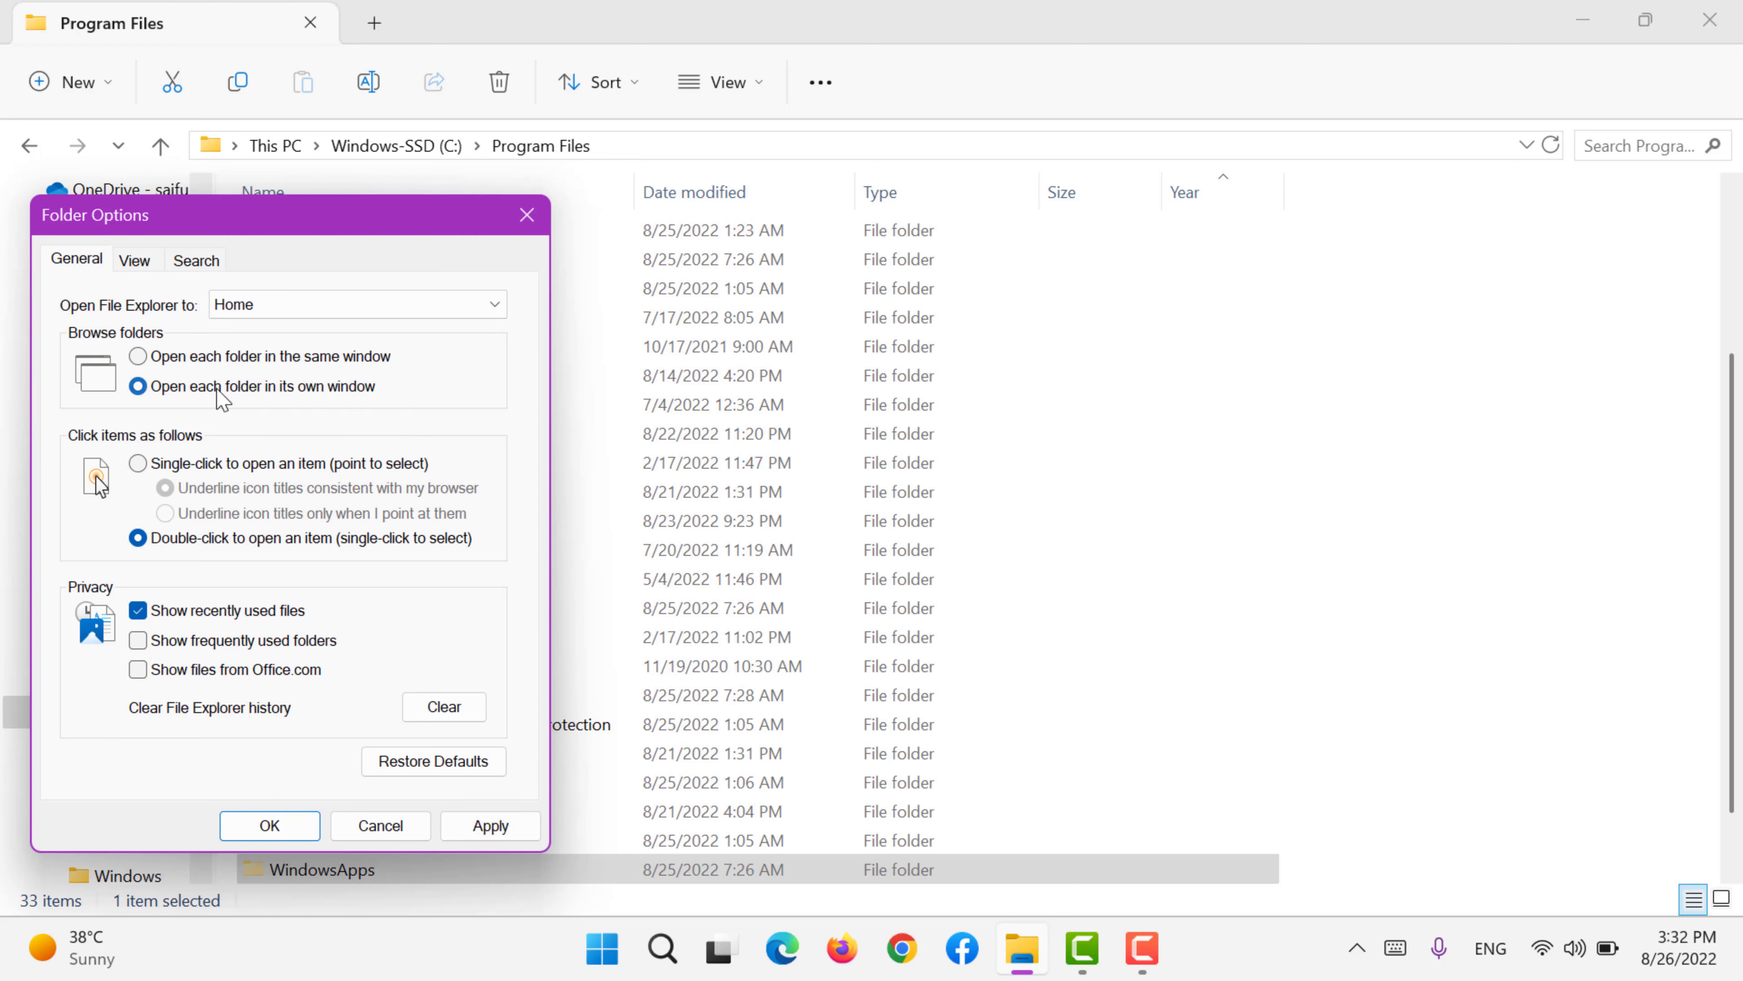
left_click(269, 360)
left_click(244, 467)
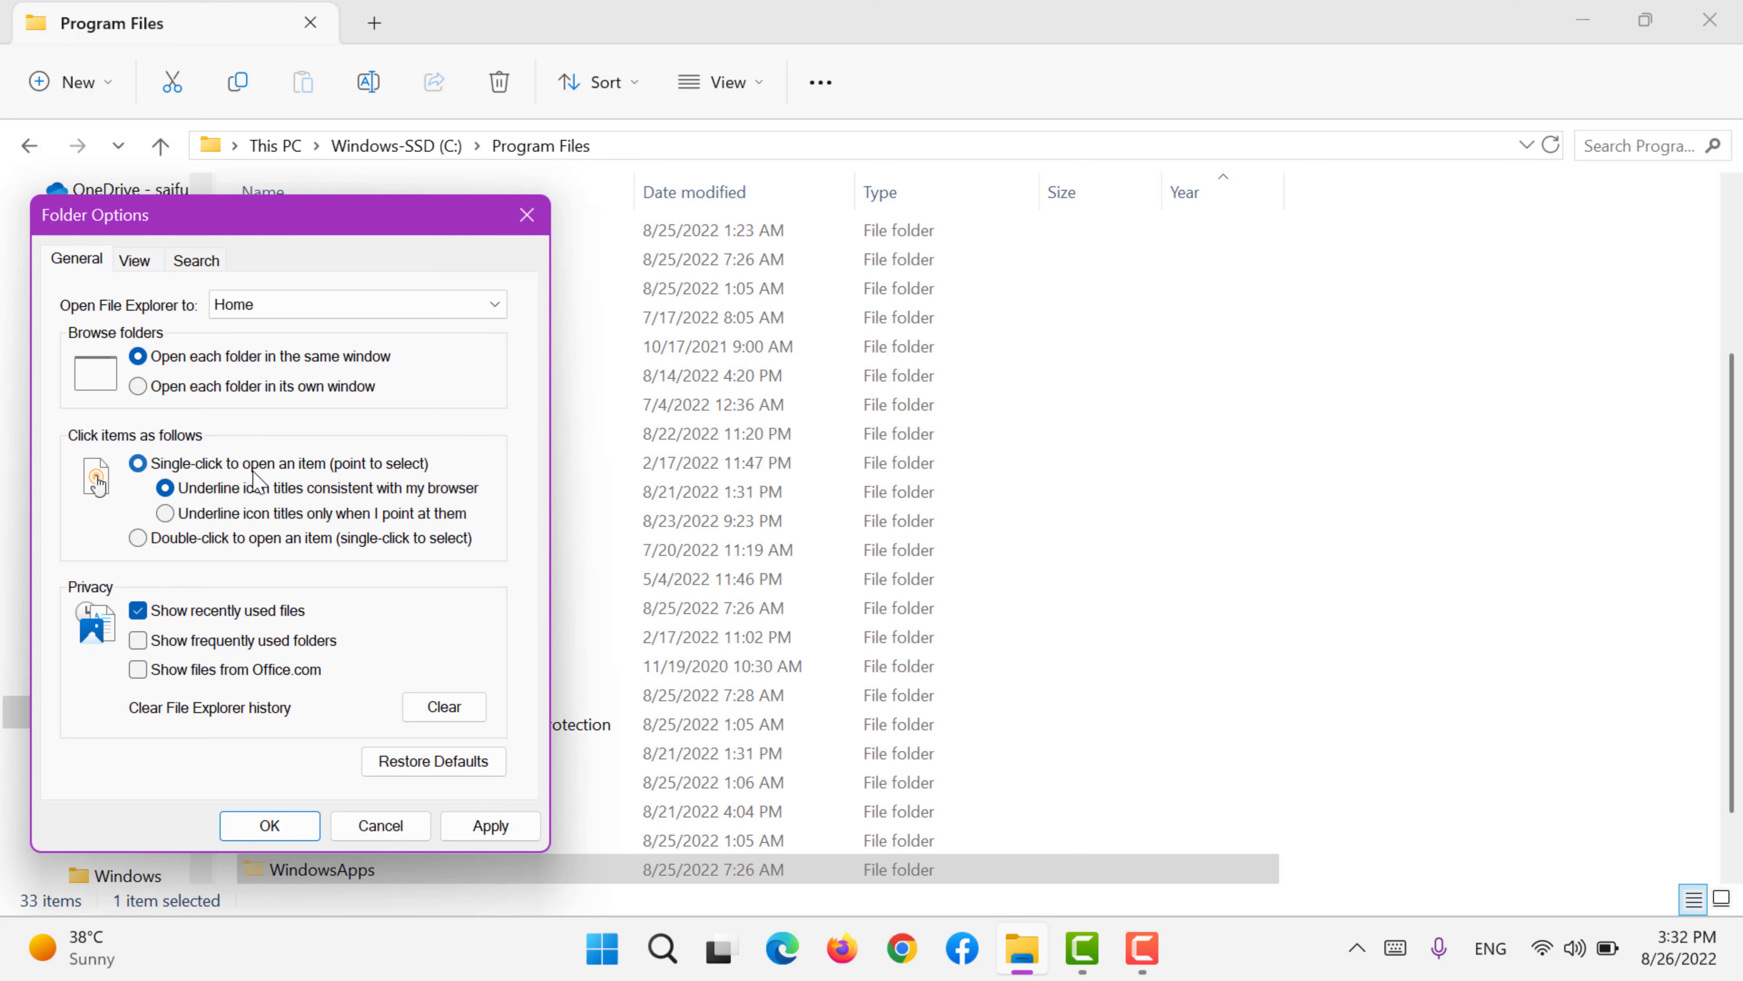
left_click(243, 536)
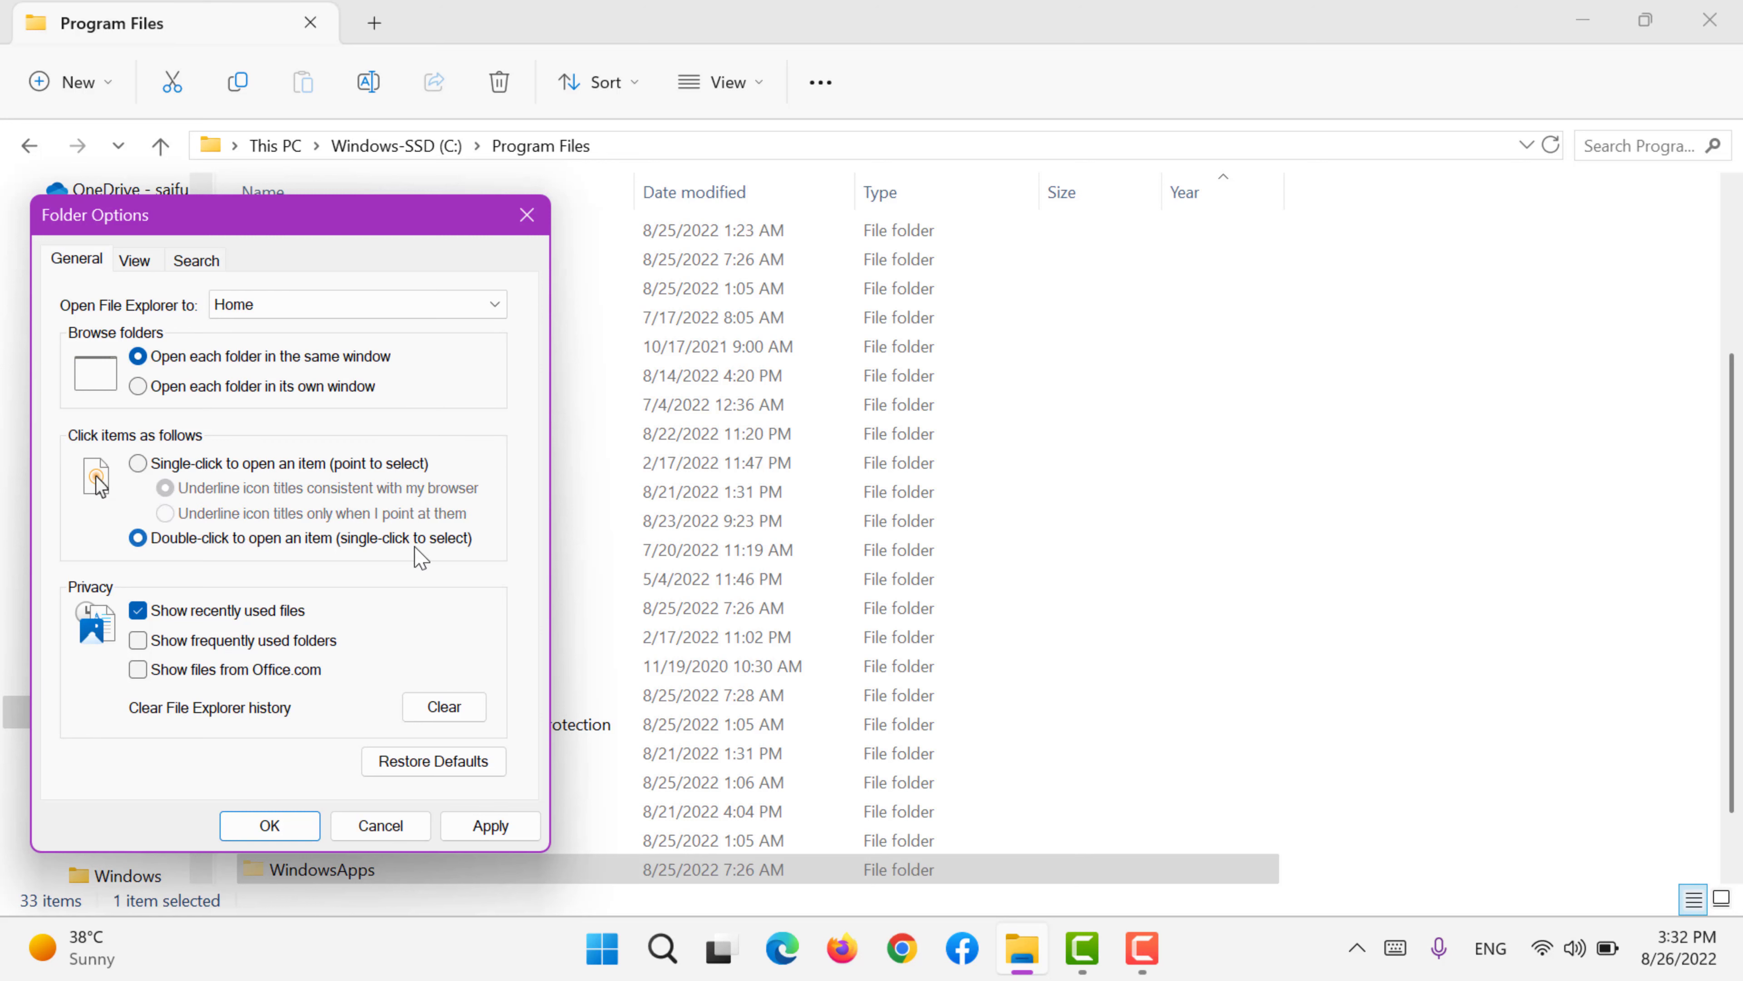
left_click_drag(297, 218, 1010, 424)
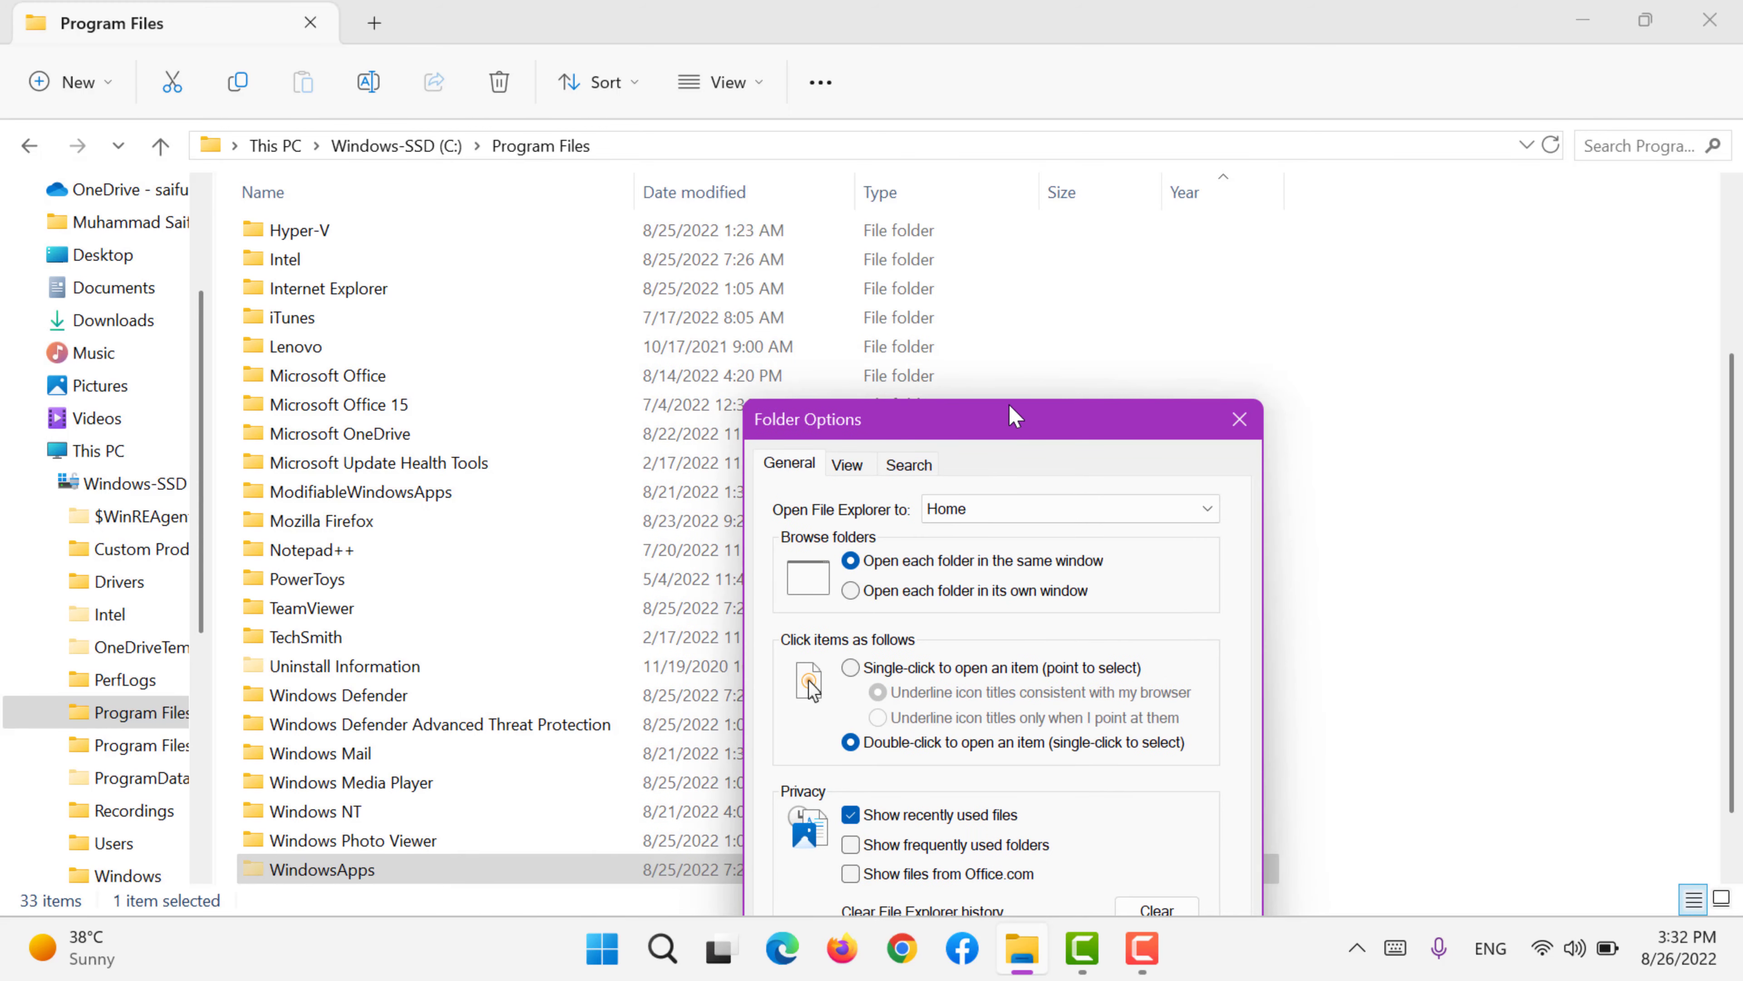
left_click_drag(1015, 416, 1041, 18)
left_click(1131, 646)
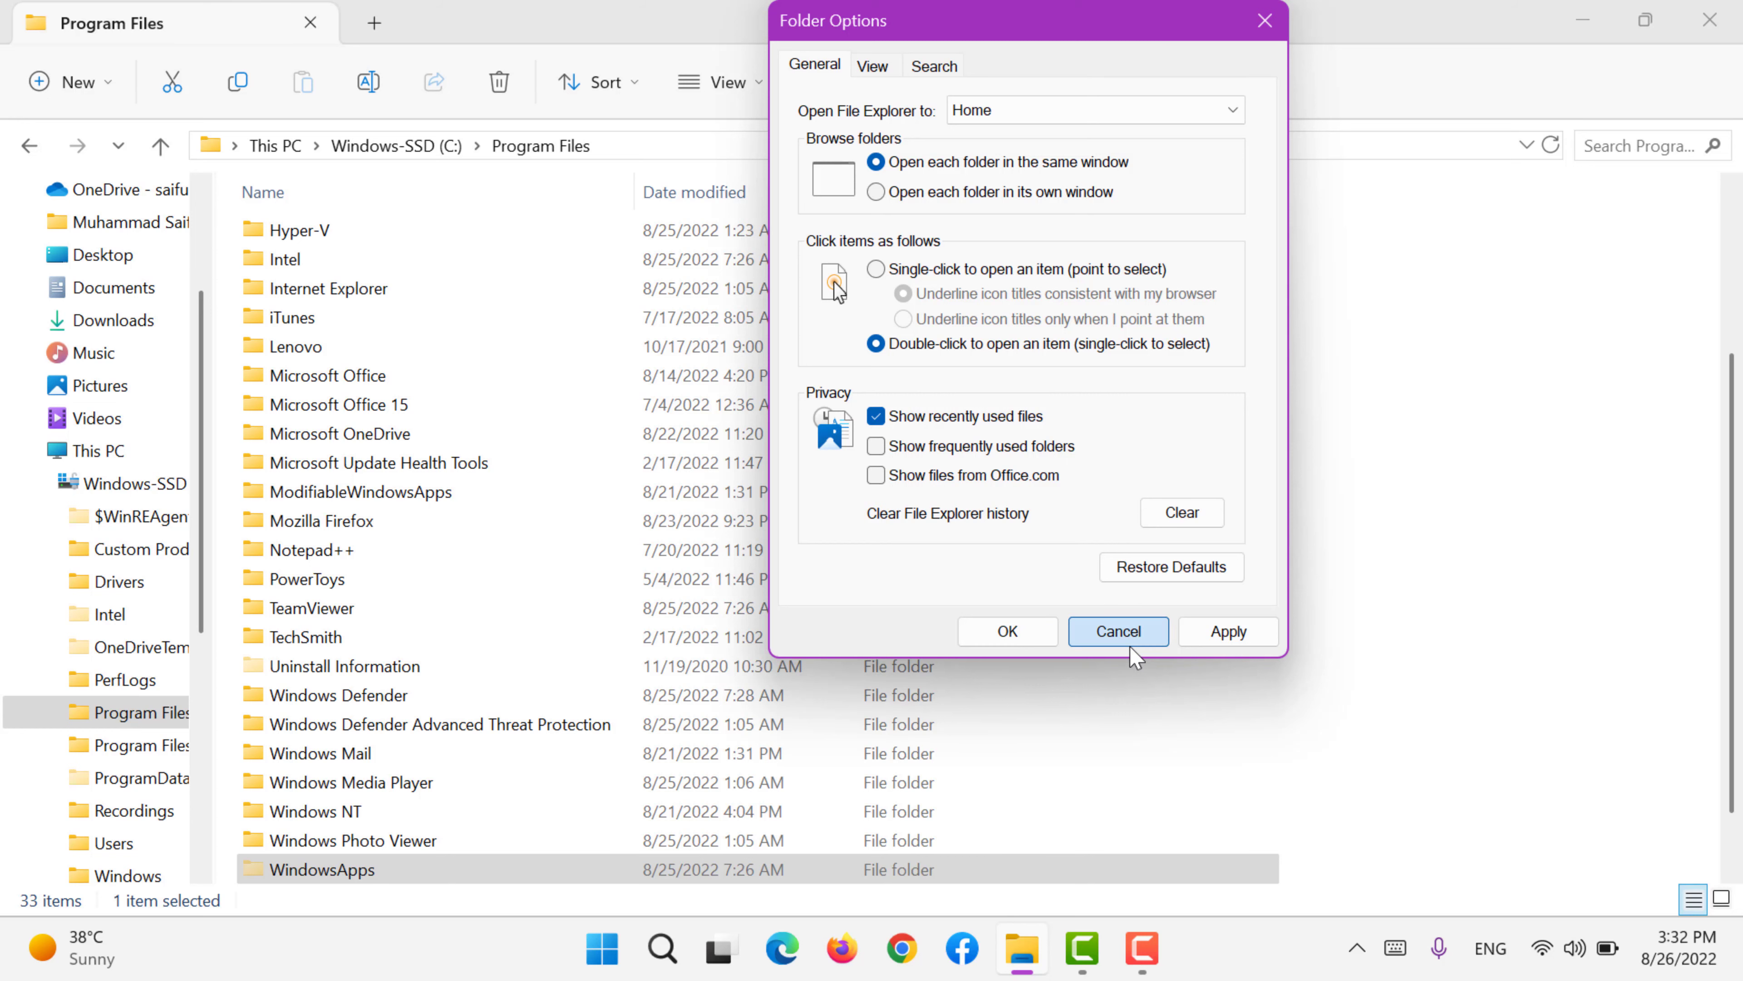
- Open the Microsoft Update Health Tools folder and reopen Folder Options
left_click(357, 439)
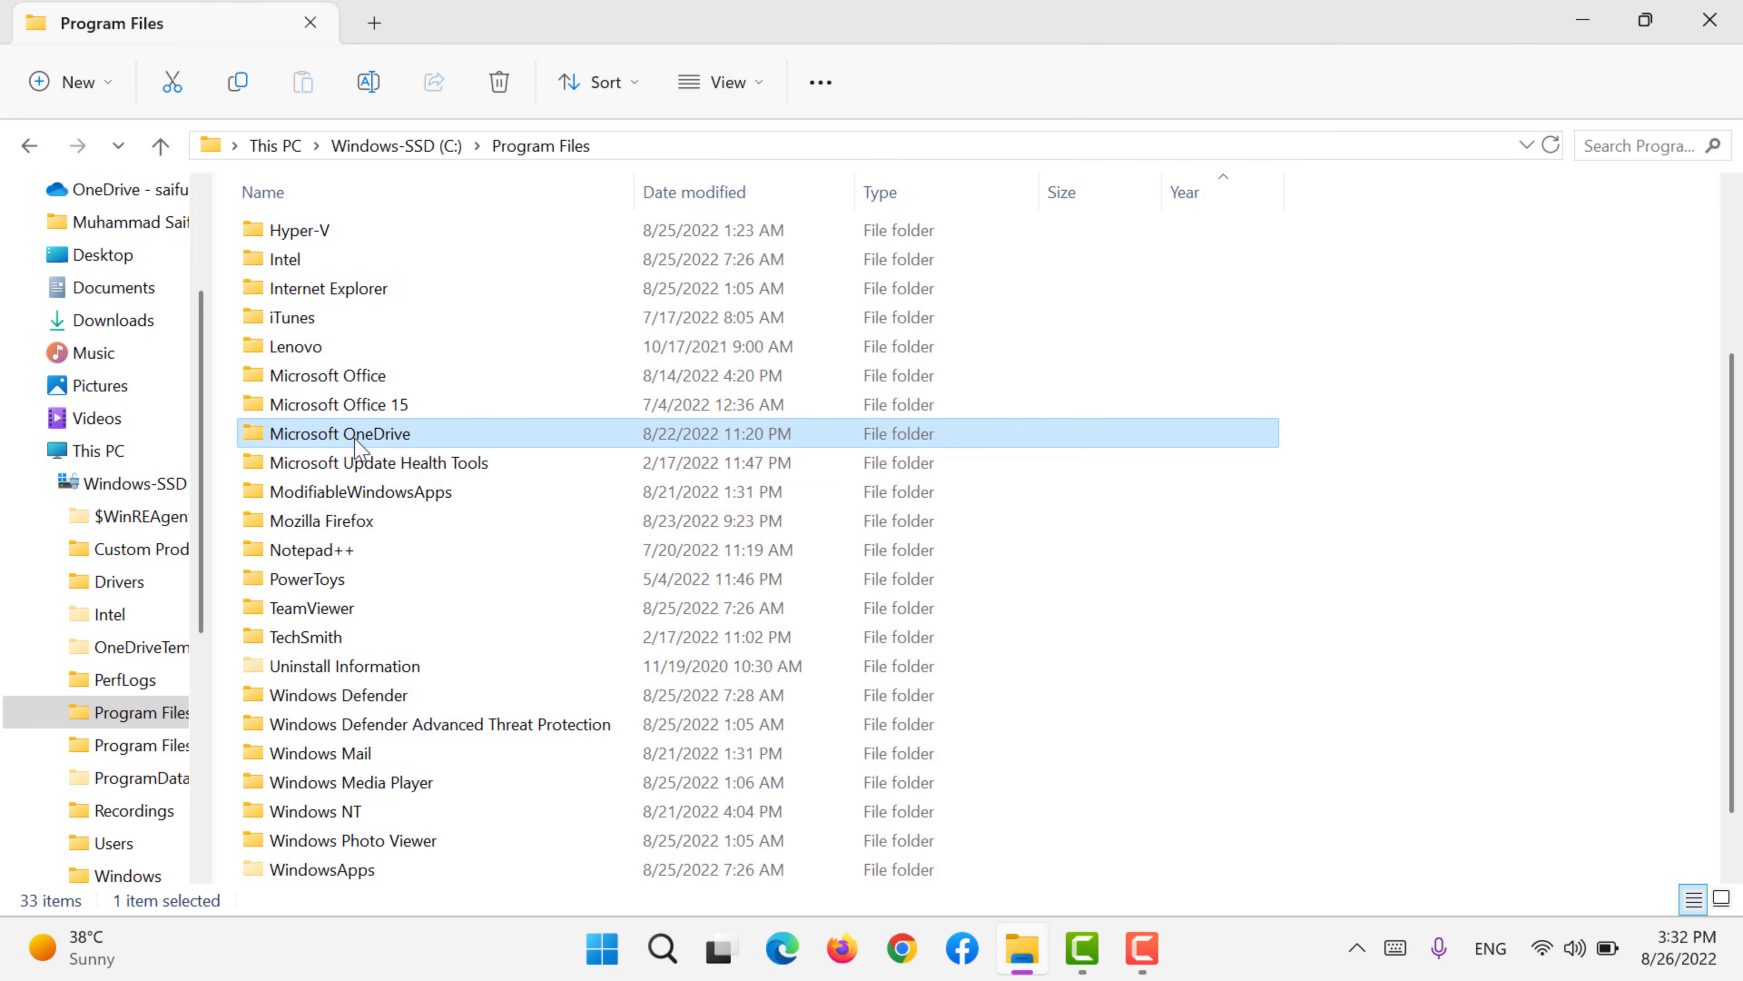
double_click(380, 464)
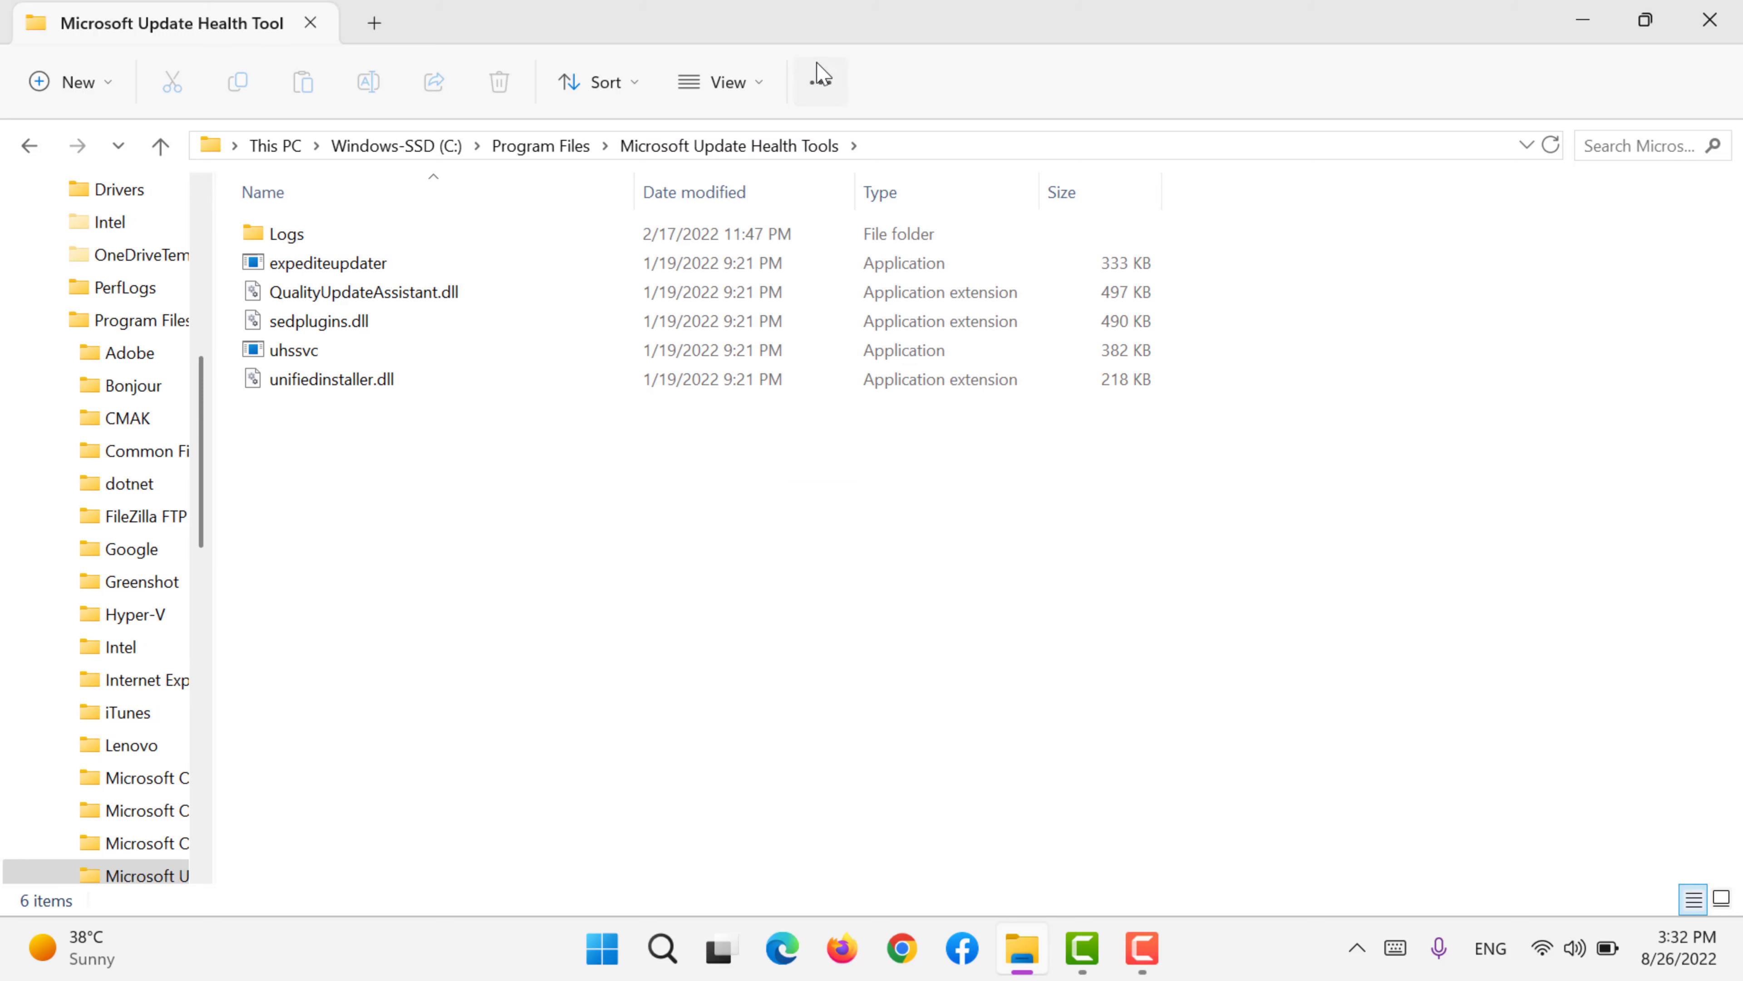
left_click(820, 75)
left_click(733, 401)
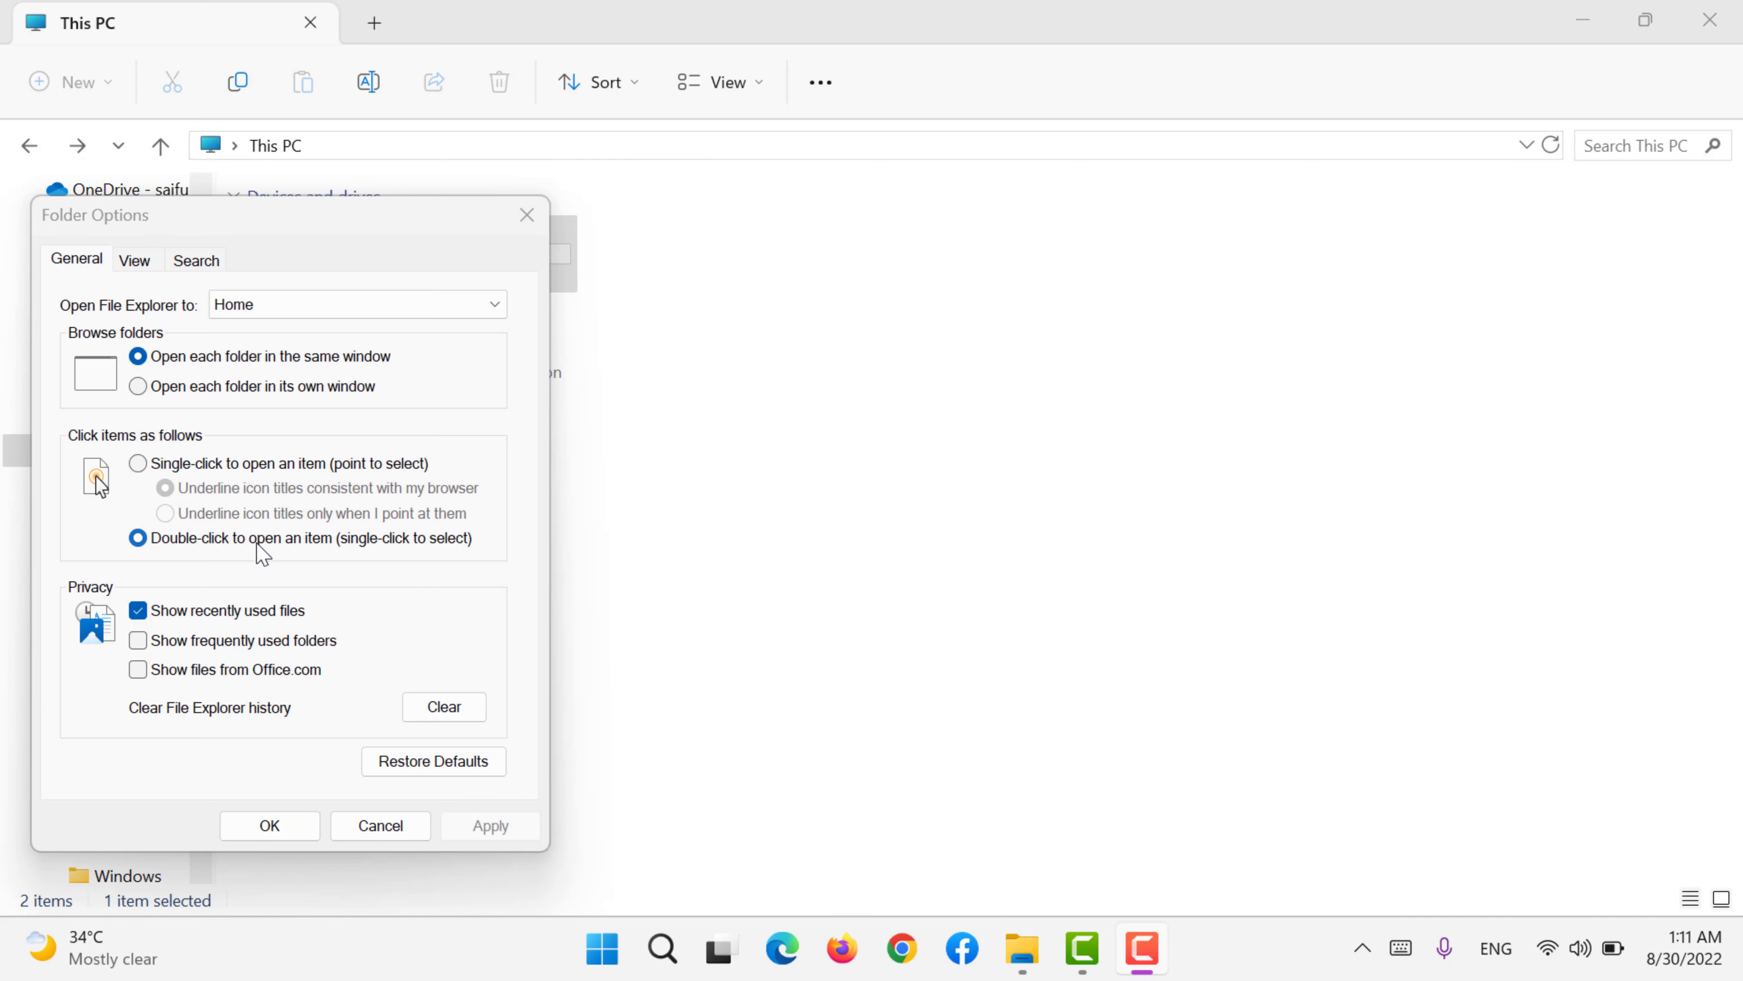
- Glance at the advanced view settings, then set File Explorer to open to This PC and apply it
left_click(136, 261)
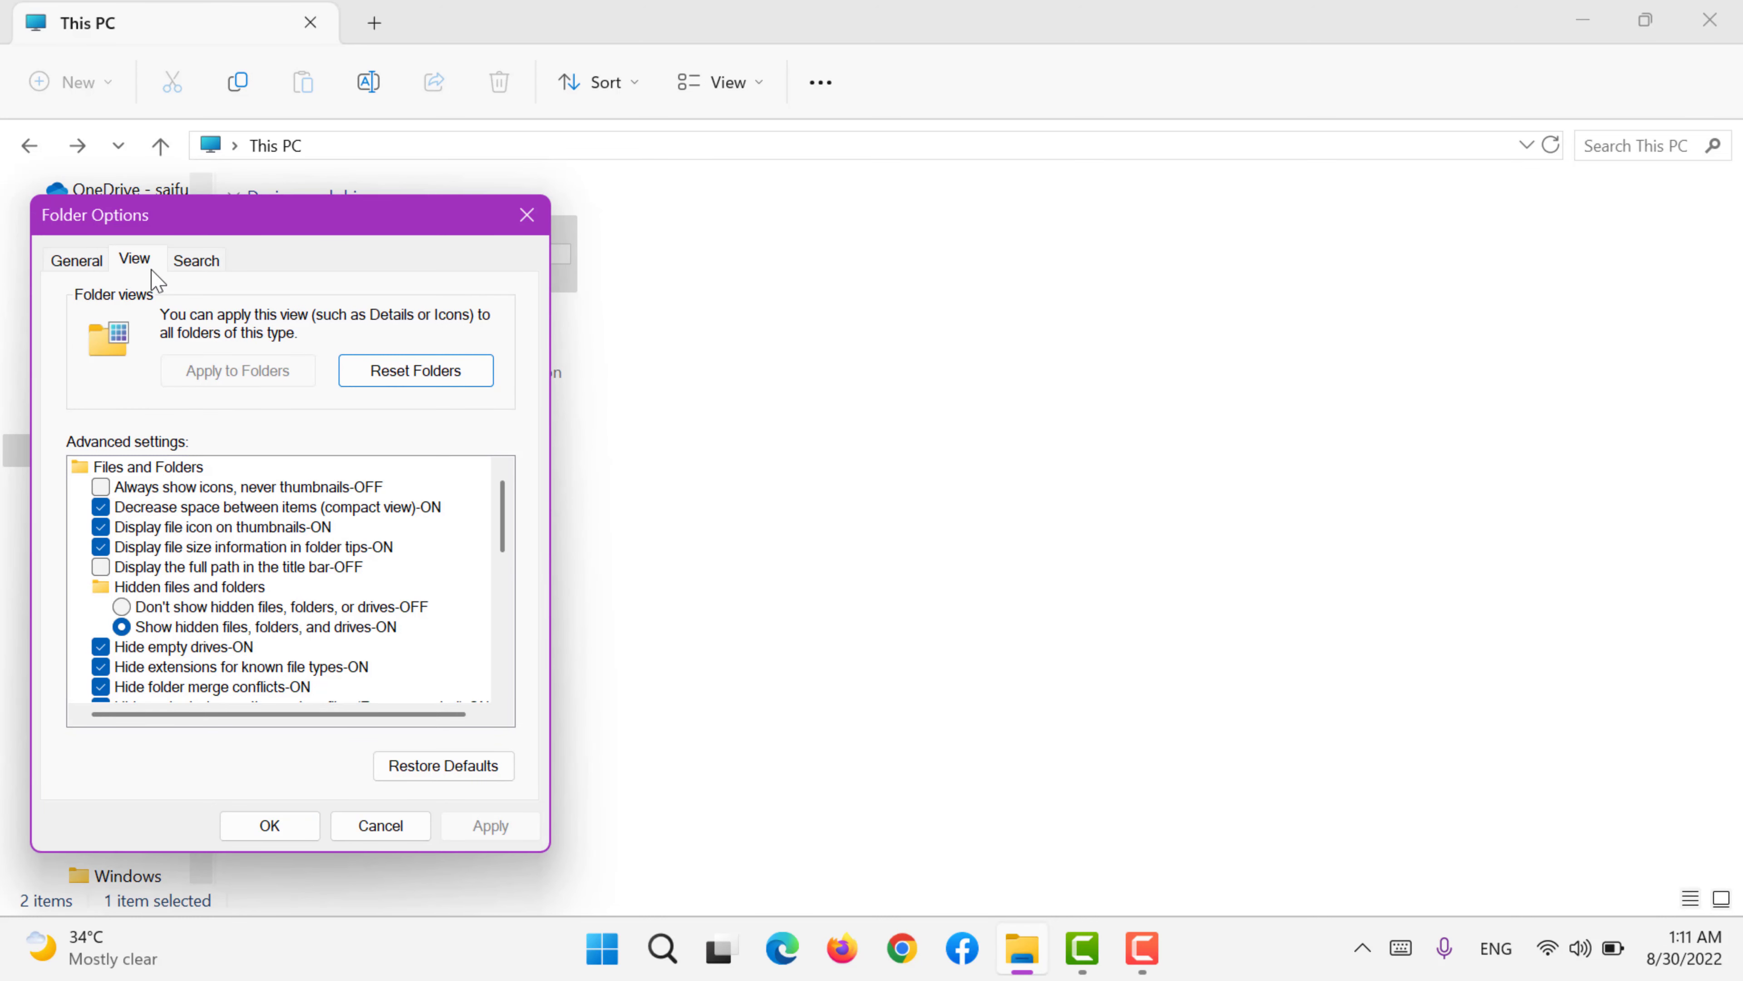
left_click(95, 268)
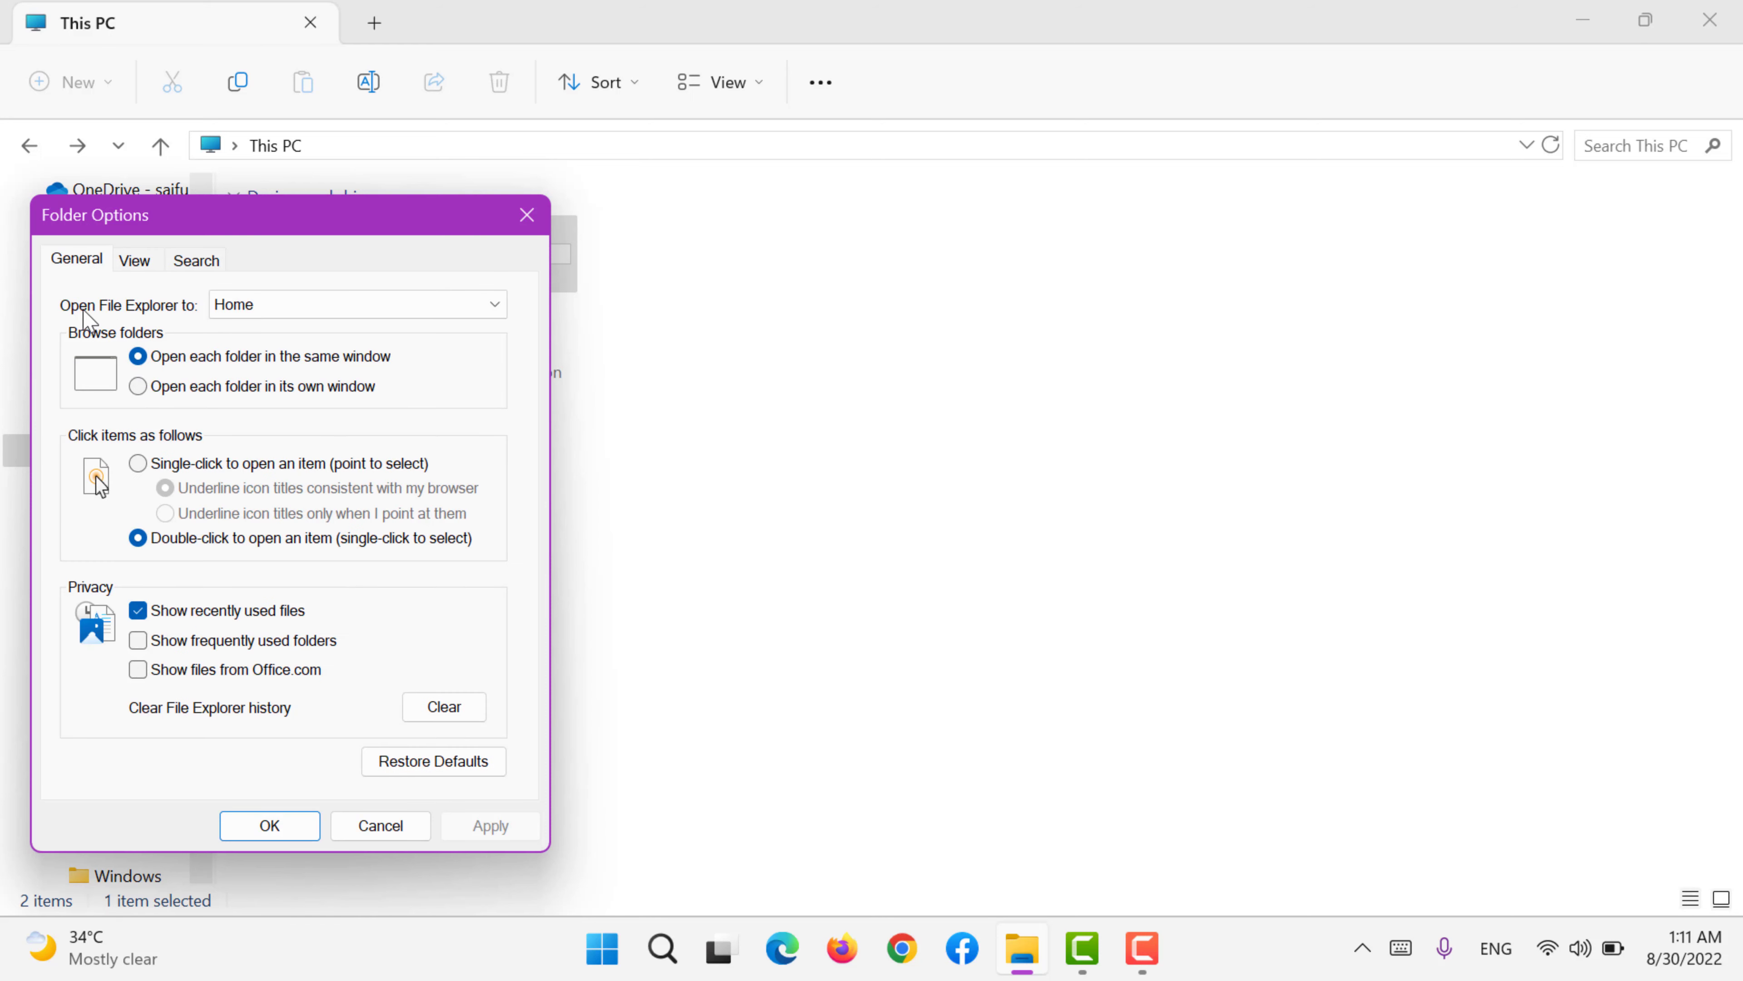
left_click(242, 303)
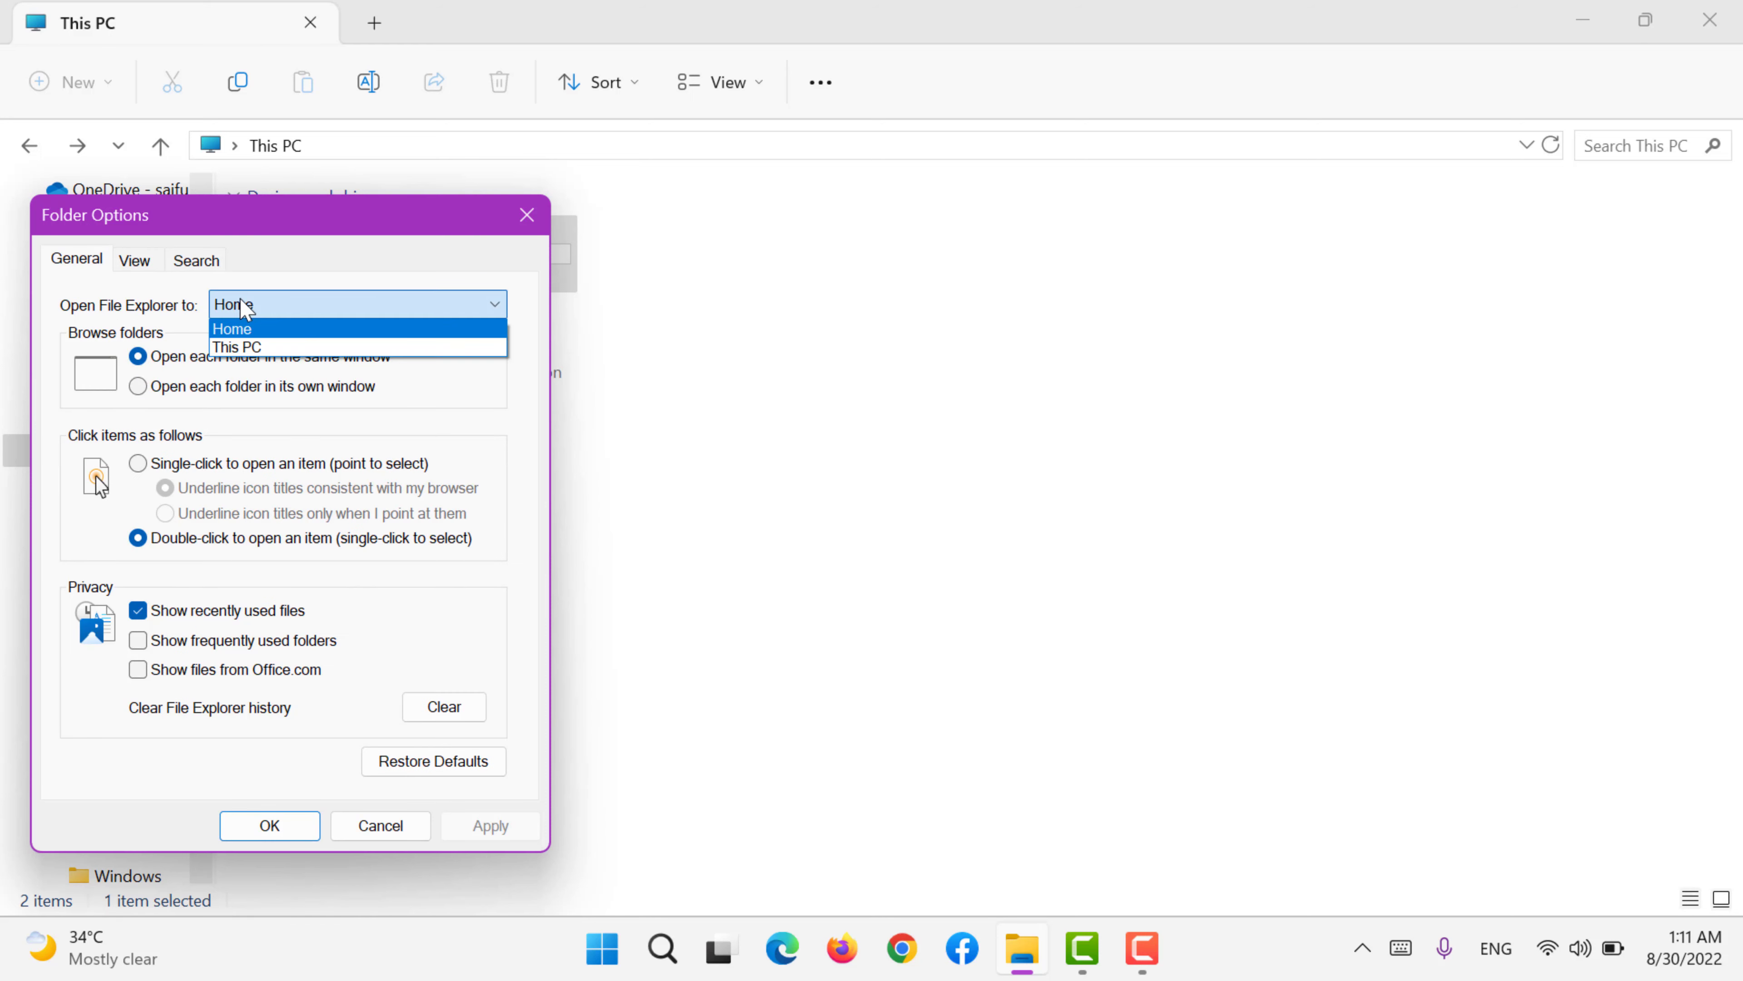
left_click(277, 353)
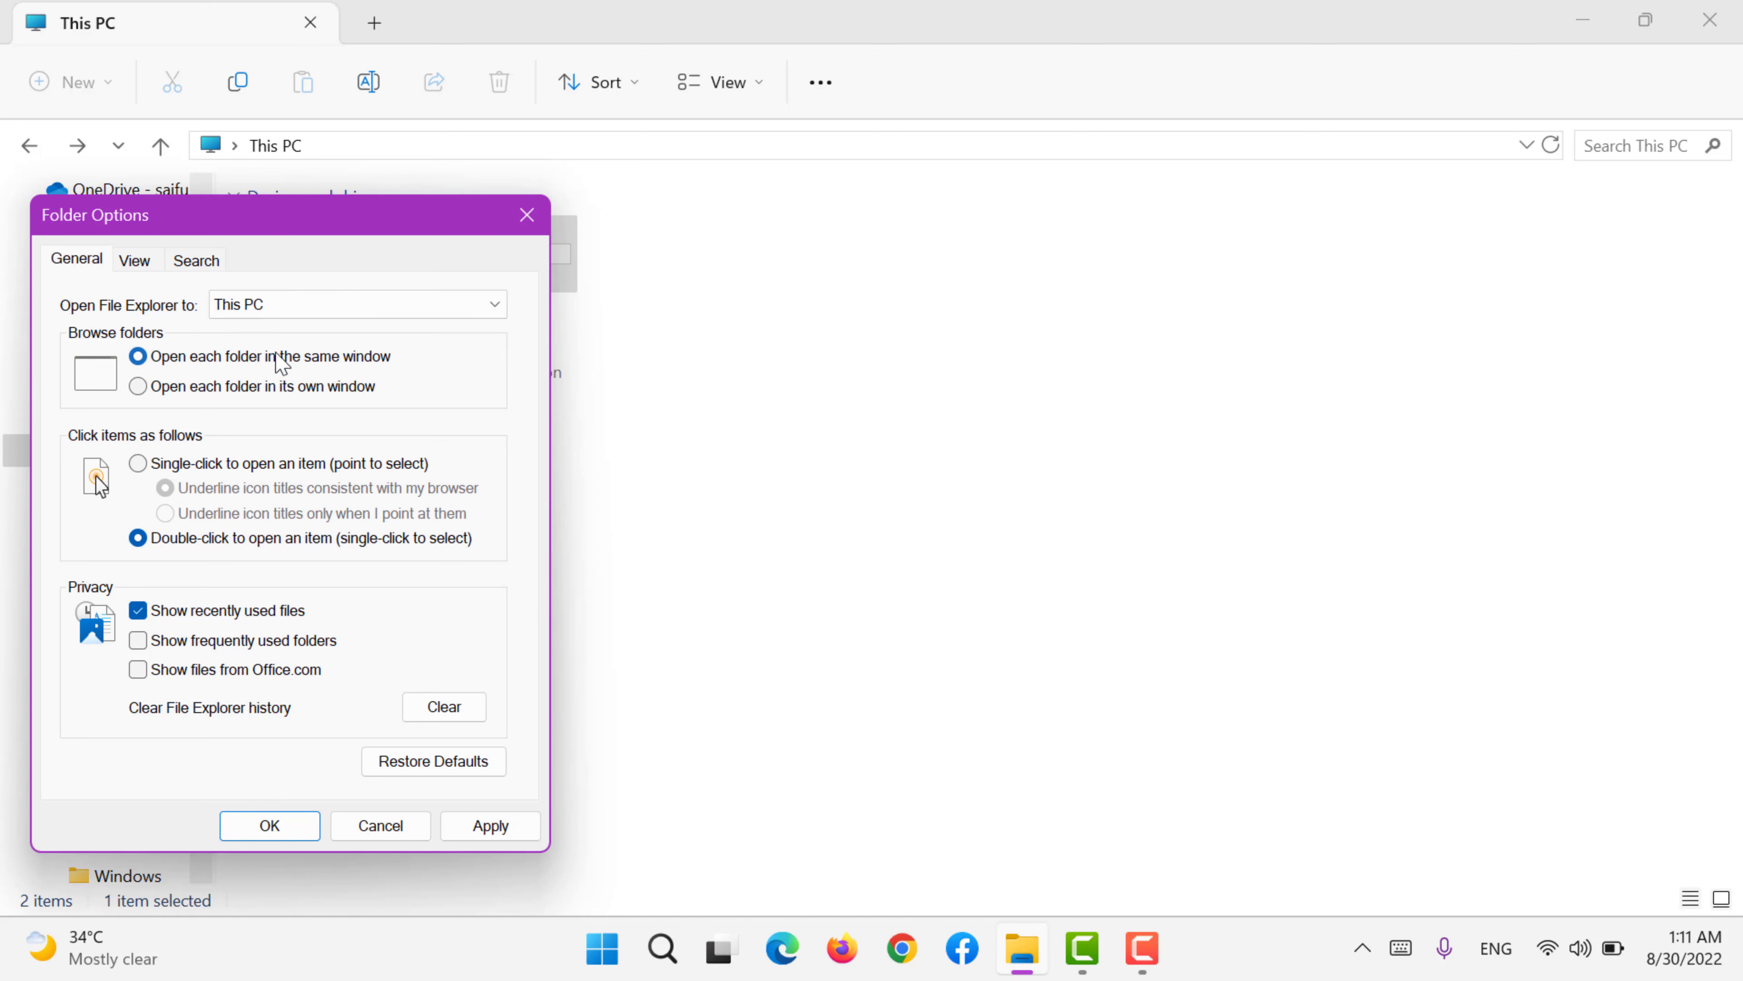
left_click(481, 831)
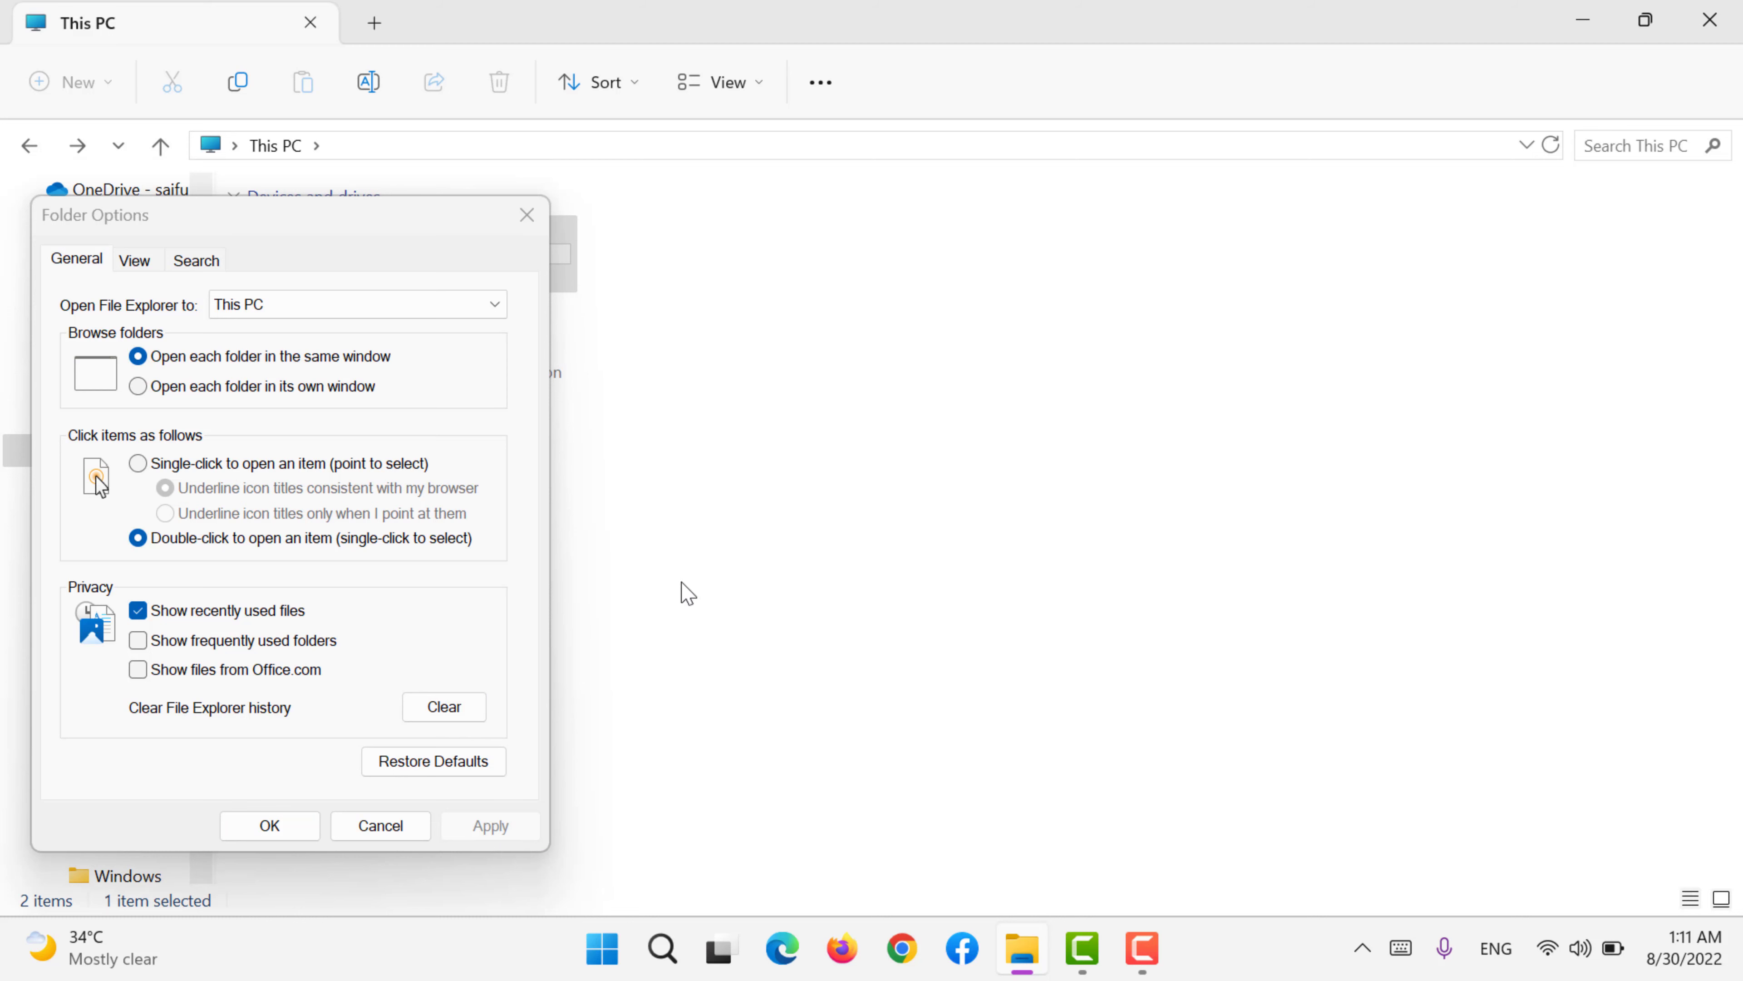
- Restore the general folder option defaults, turn off frequently used folders and Office.com files, and apply the changes
left_click(688, 225)
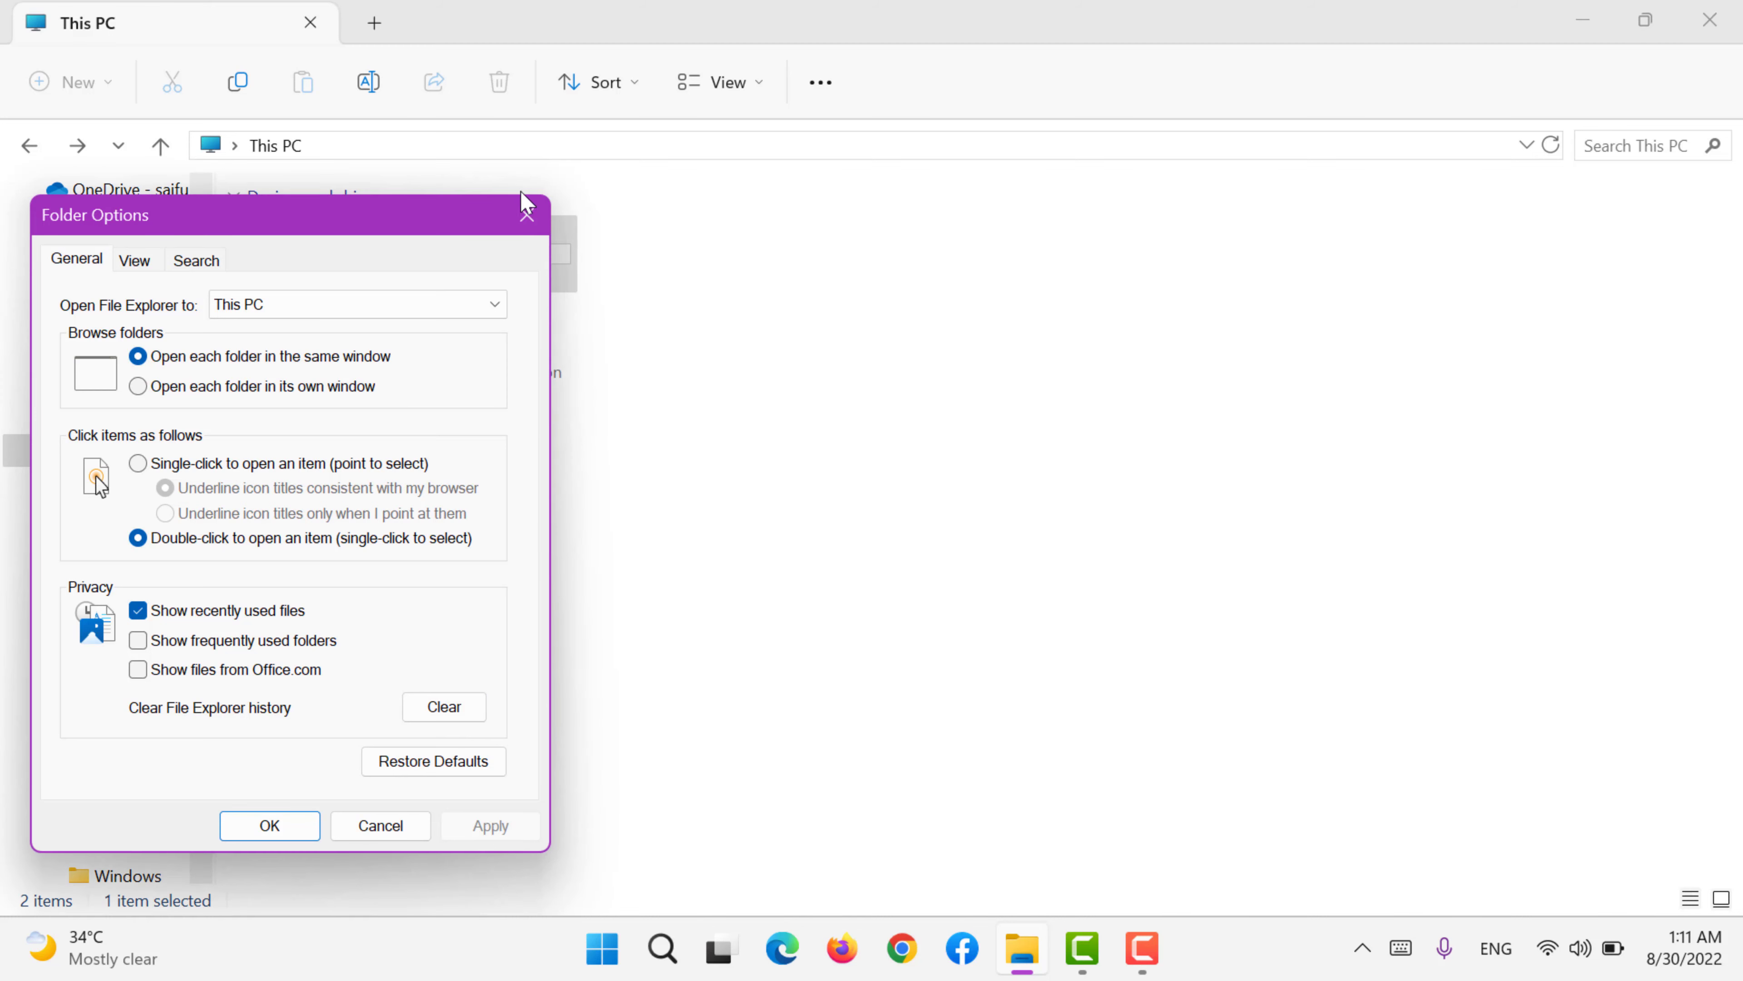
left_click_drag(450, 227, 1204, 257)
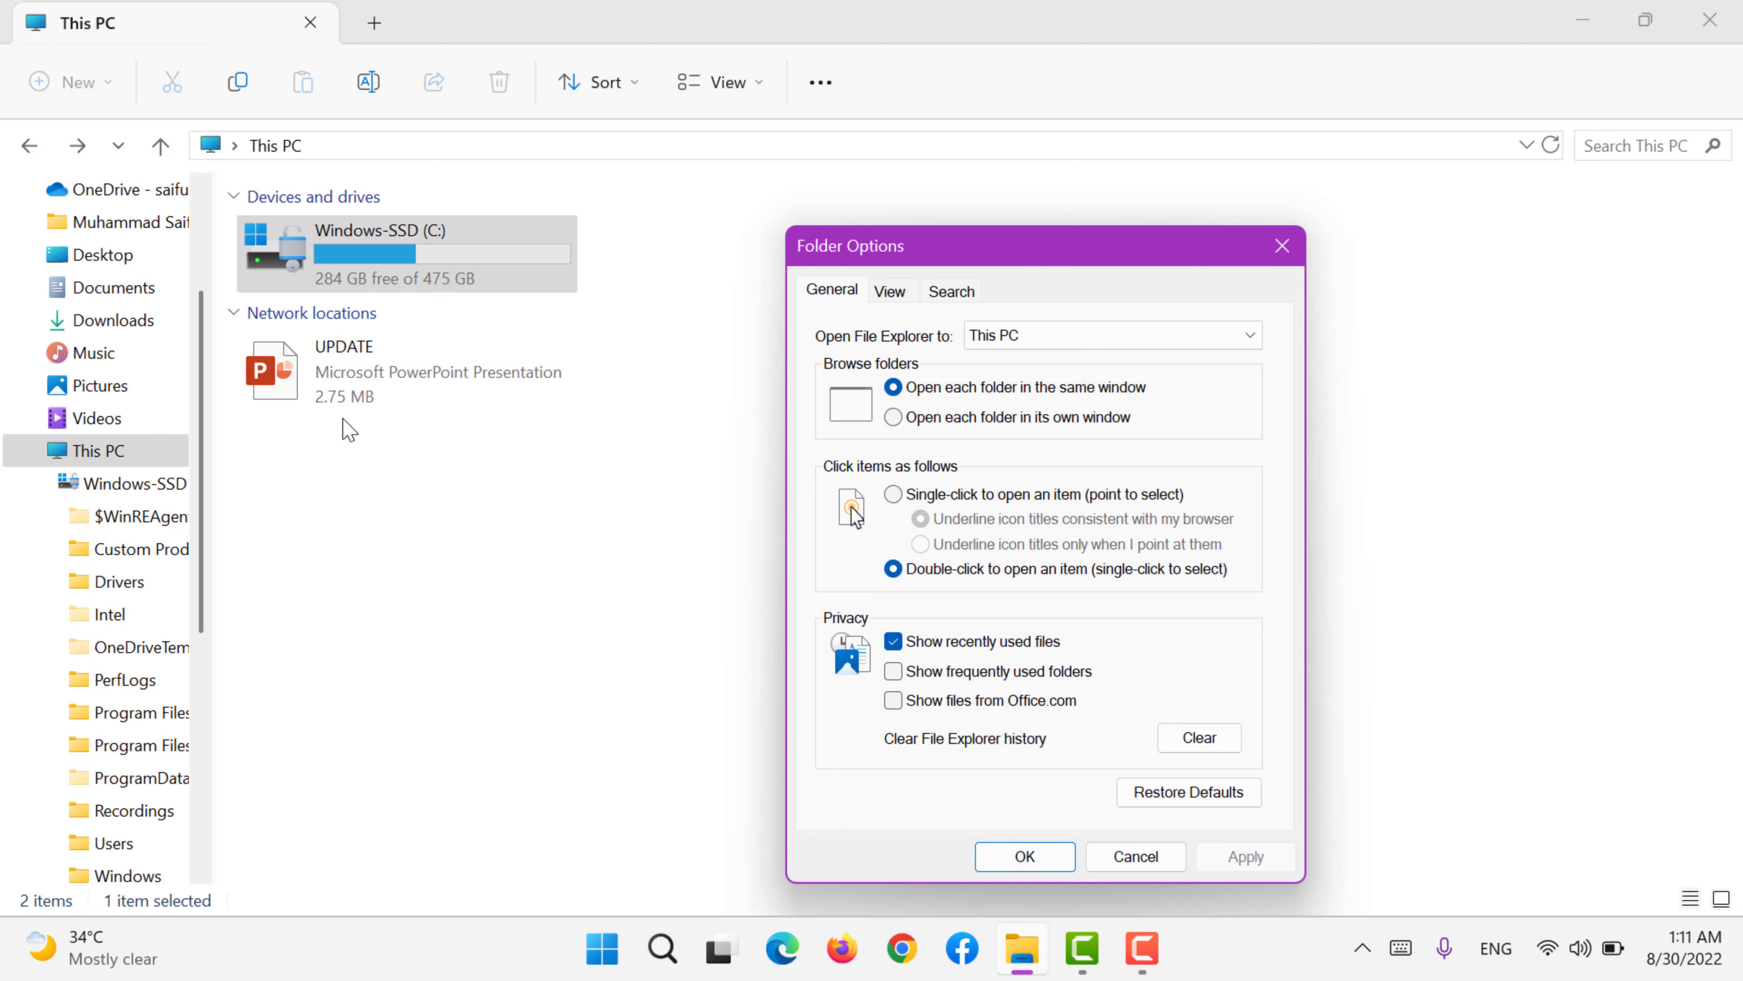
left_click(1207, 796)
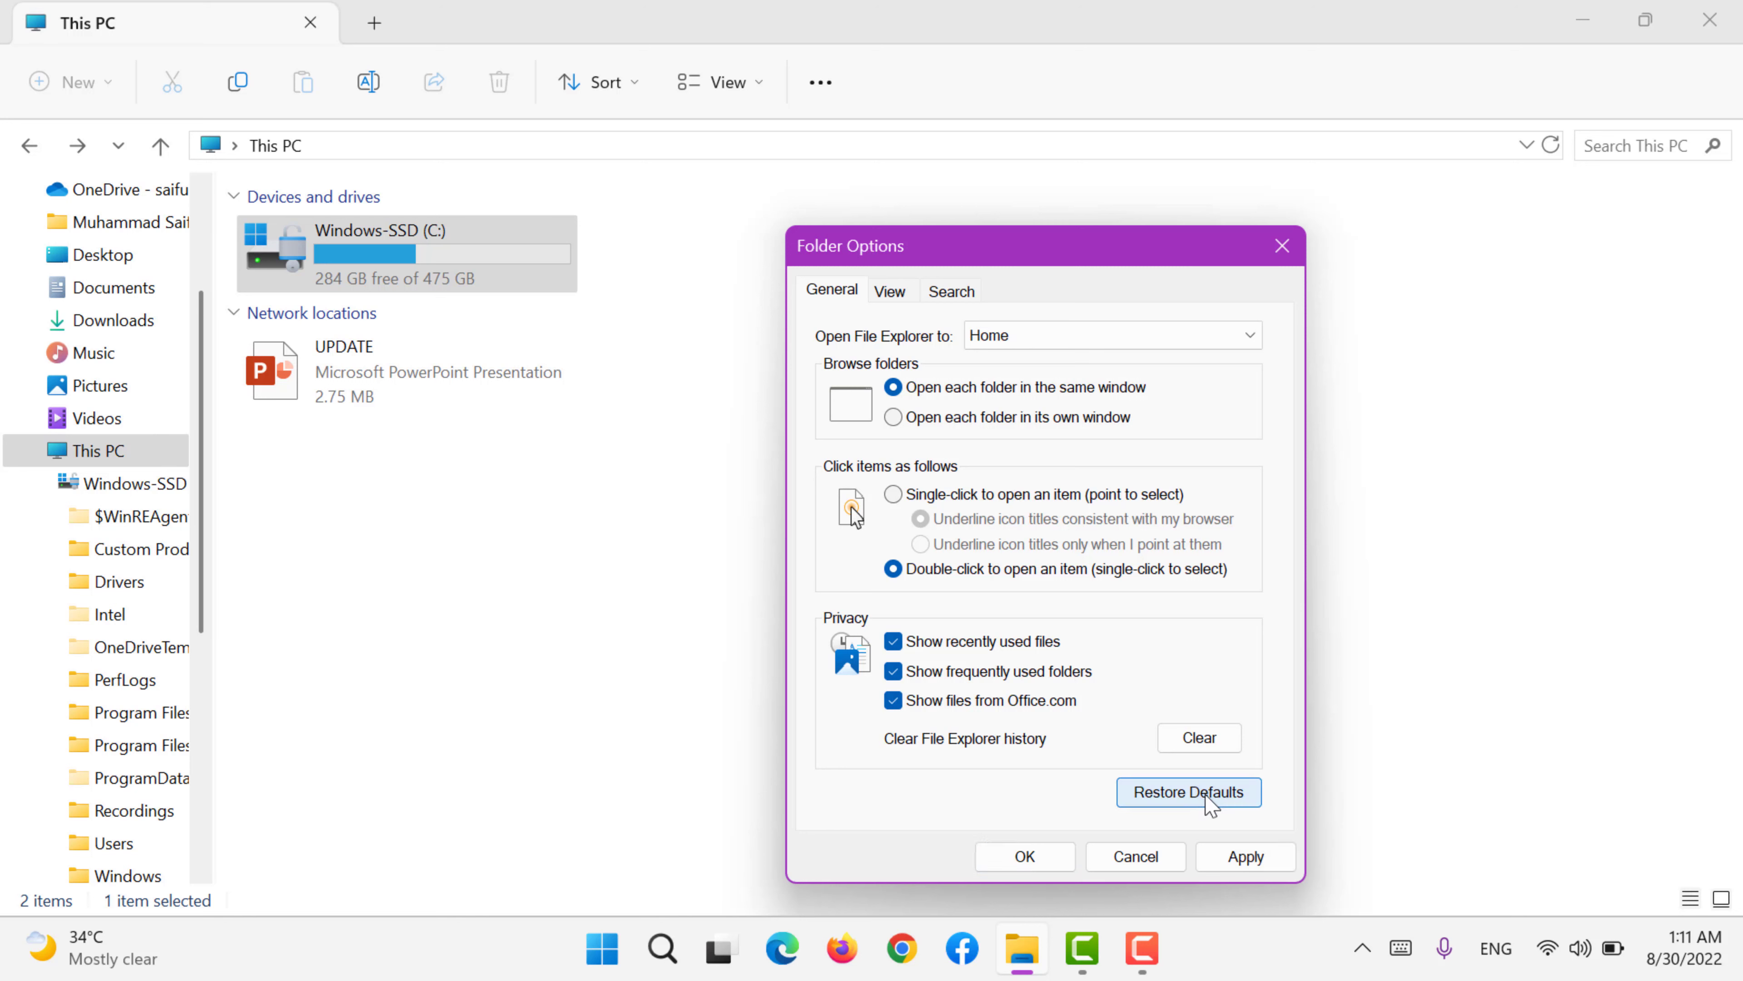
left_click(935, 674)
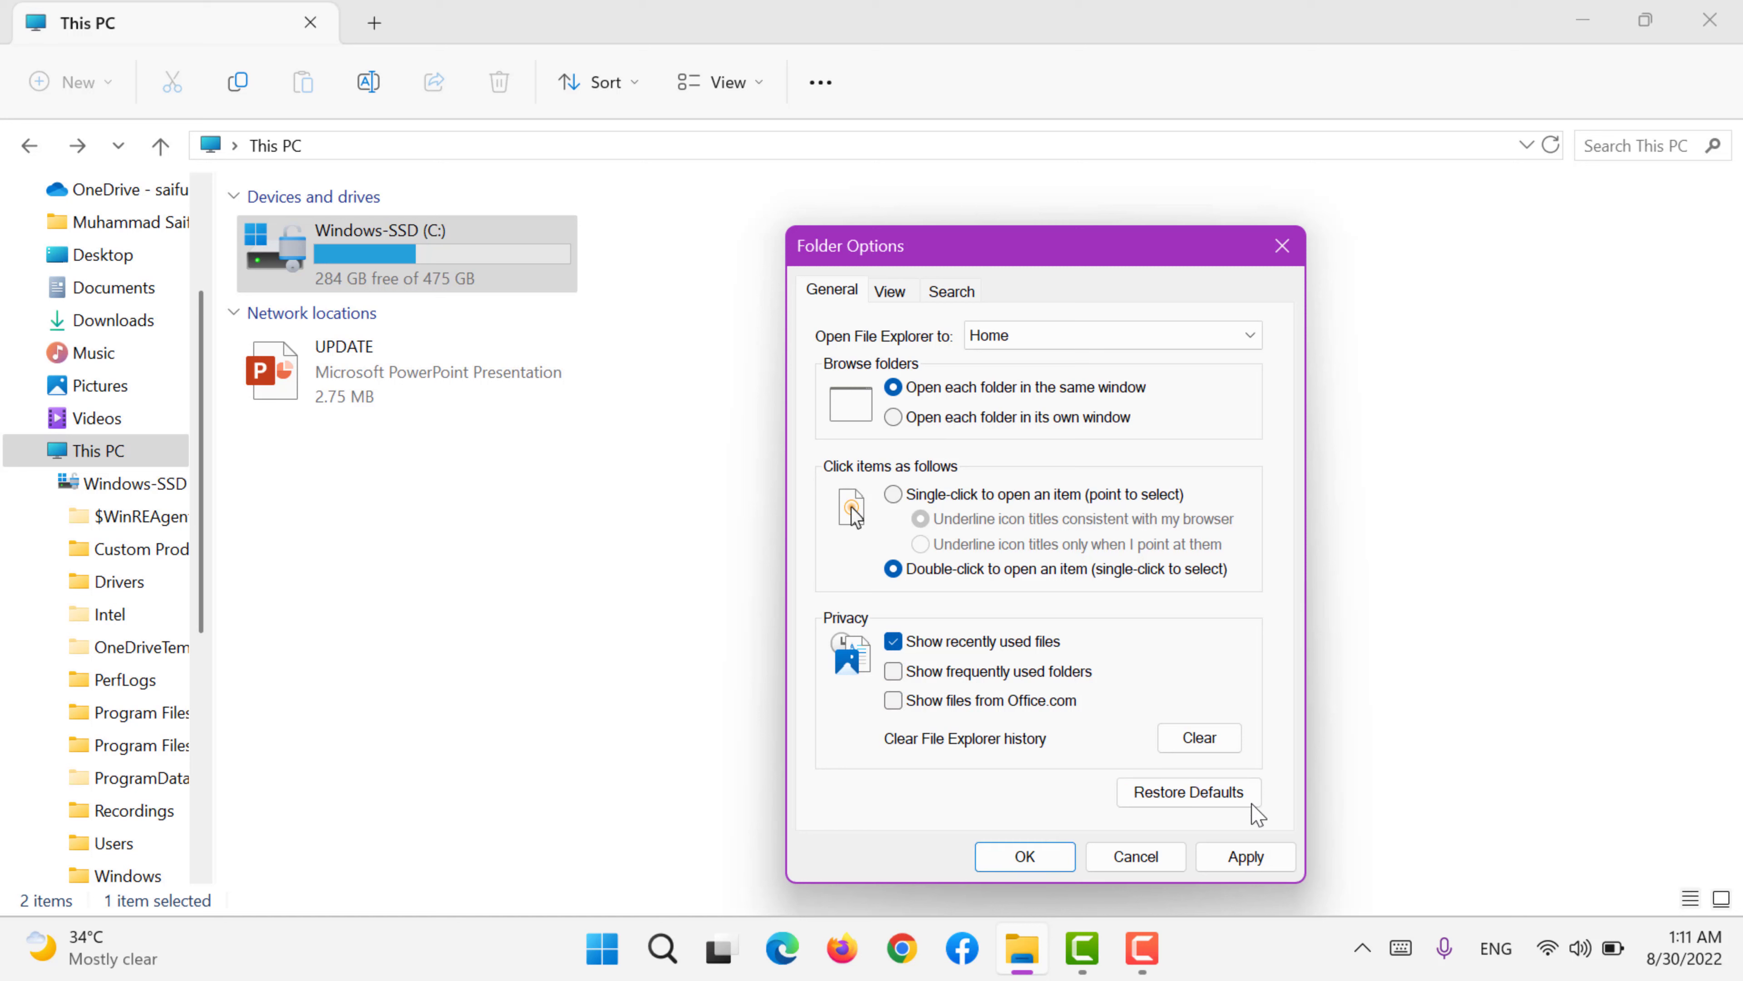
left_click(1232, 857)
- In the advanced view settings, toggle "Always show icons, never thumbnails" on and off, leave it off, and apply
left_click(890, 292)
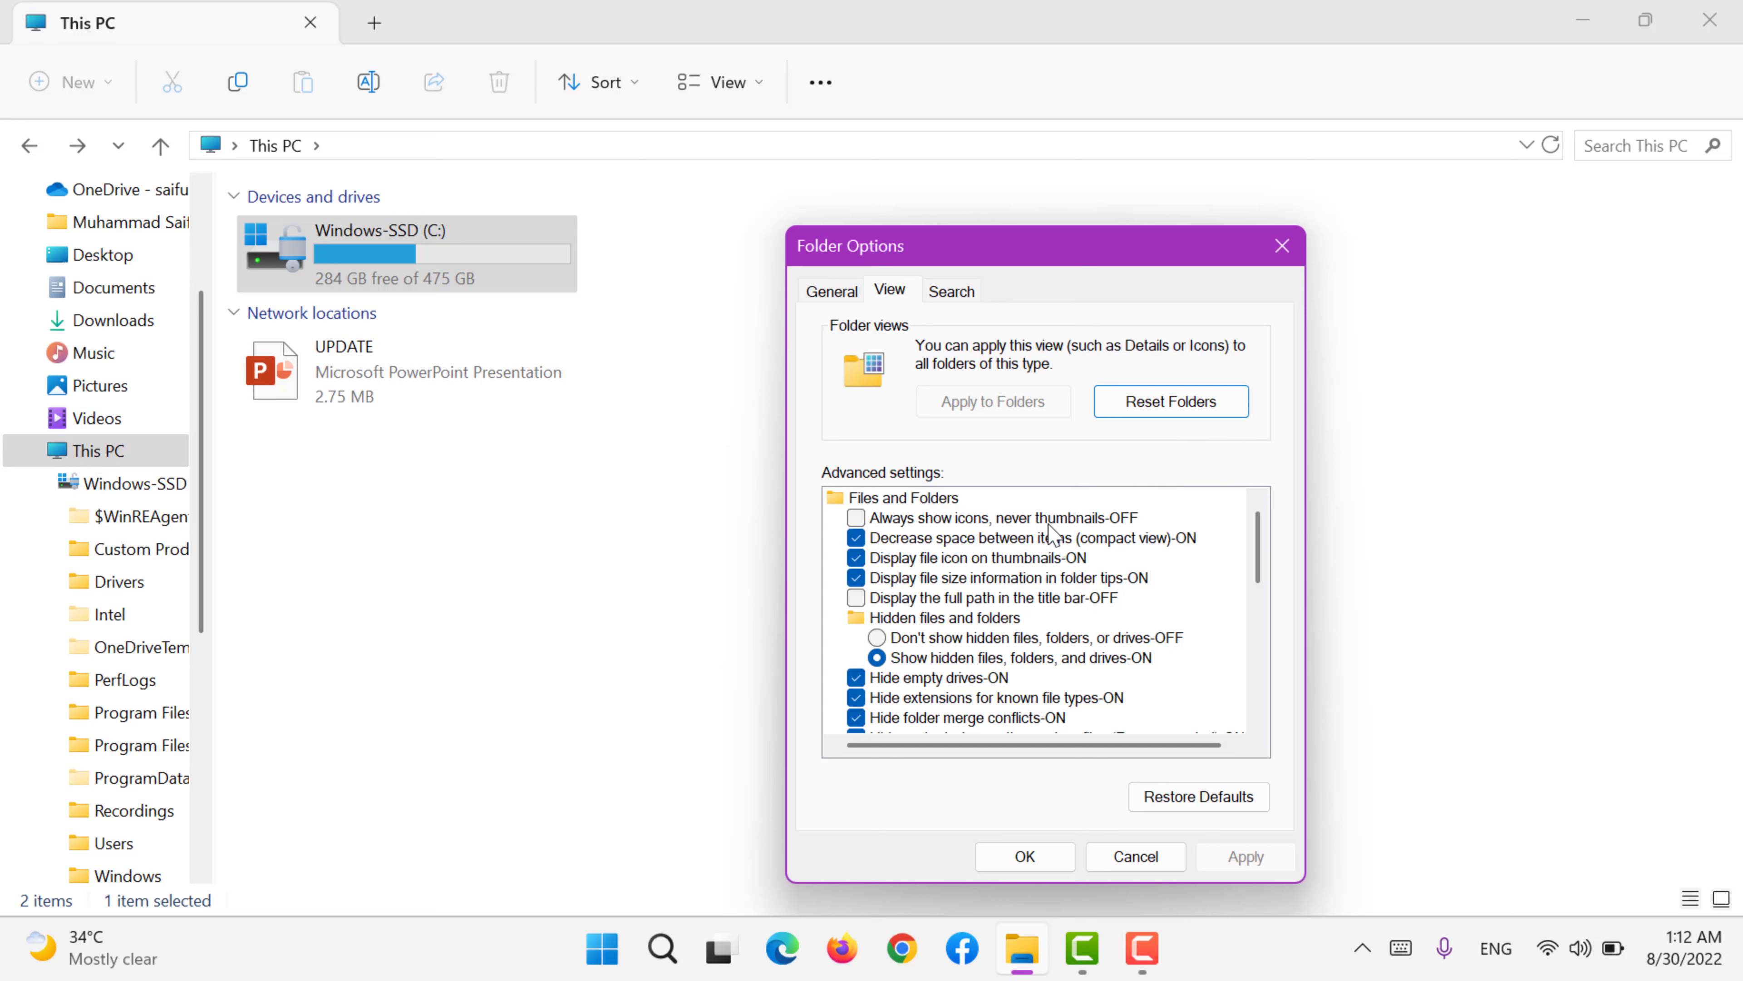
left_click(1072, 519)
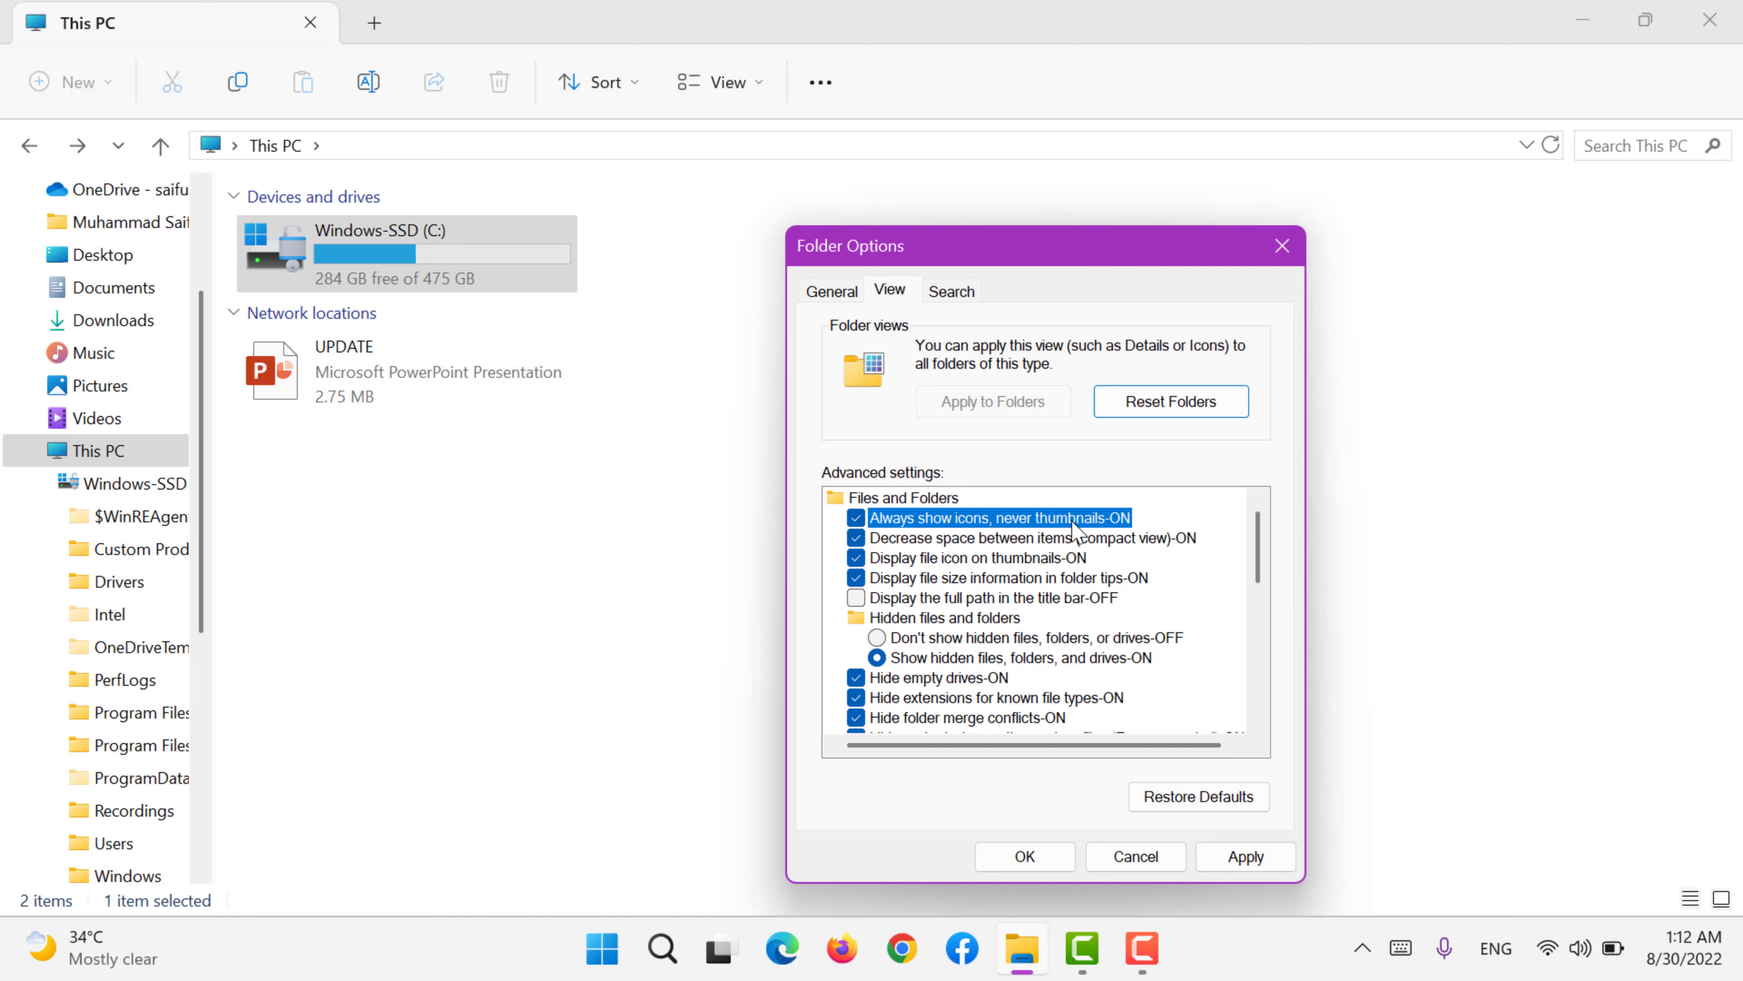
left_click(1073, 520)
left_click(1073, 521)
left_click(1072, 521)
left_click(1244, 860)
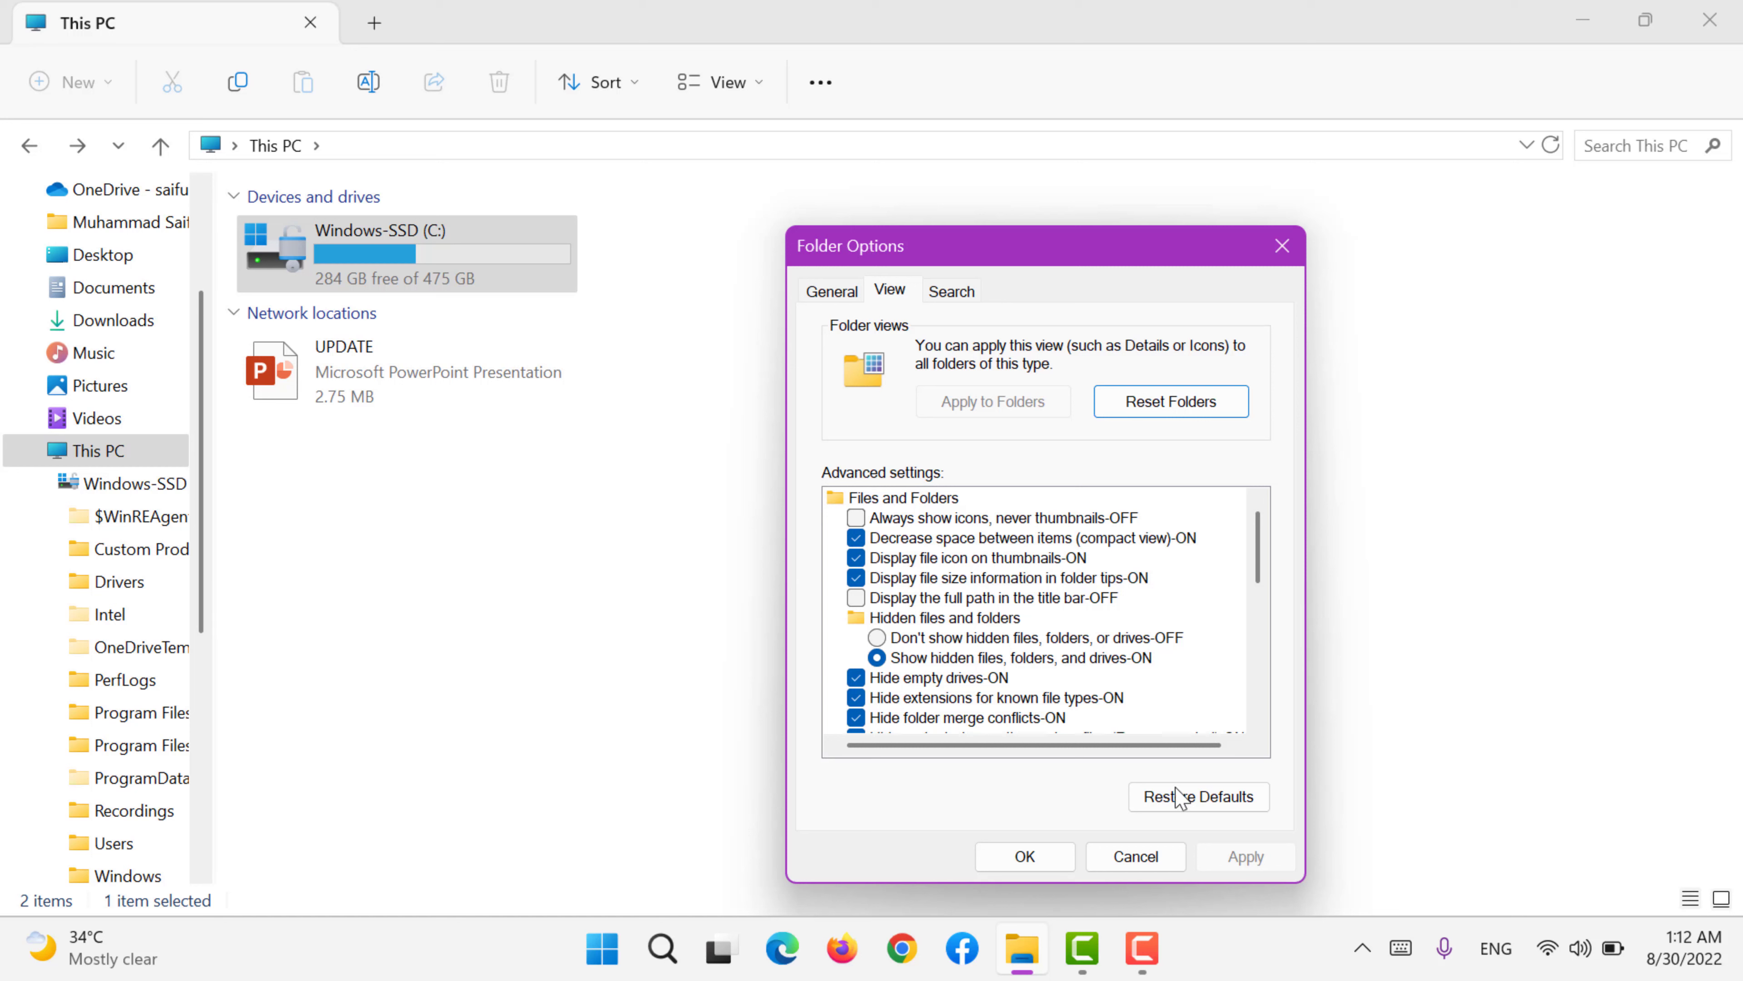
- Set hidden files, folders and drives not to show, apply and close Folder Options, and open the Windows-SSD (C:) drive
left_click(1069, 644)
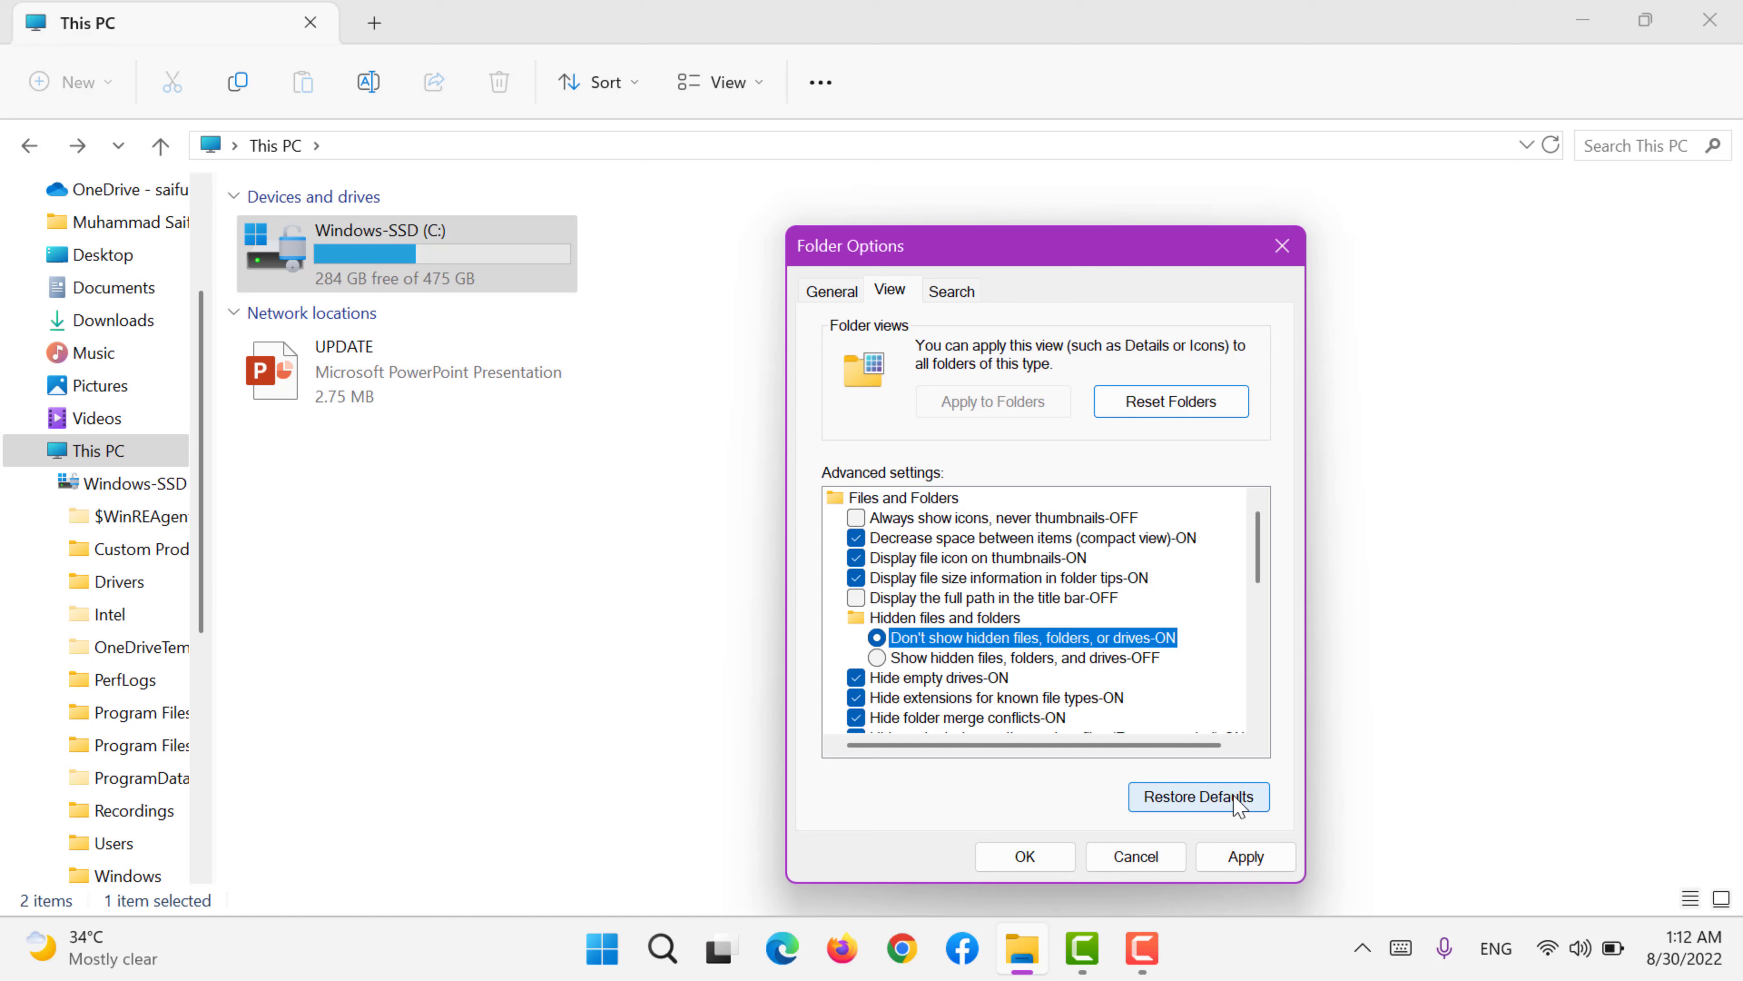
left_click(1249, 864)
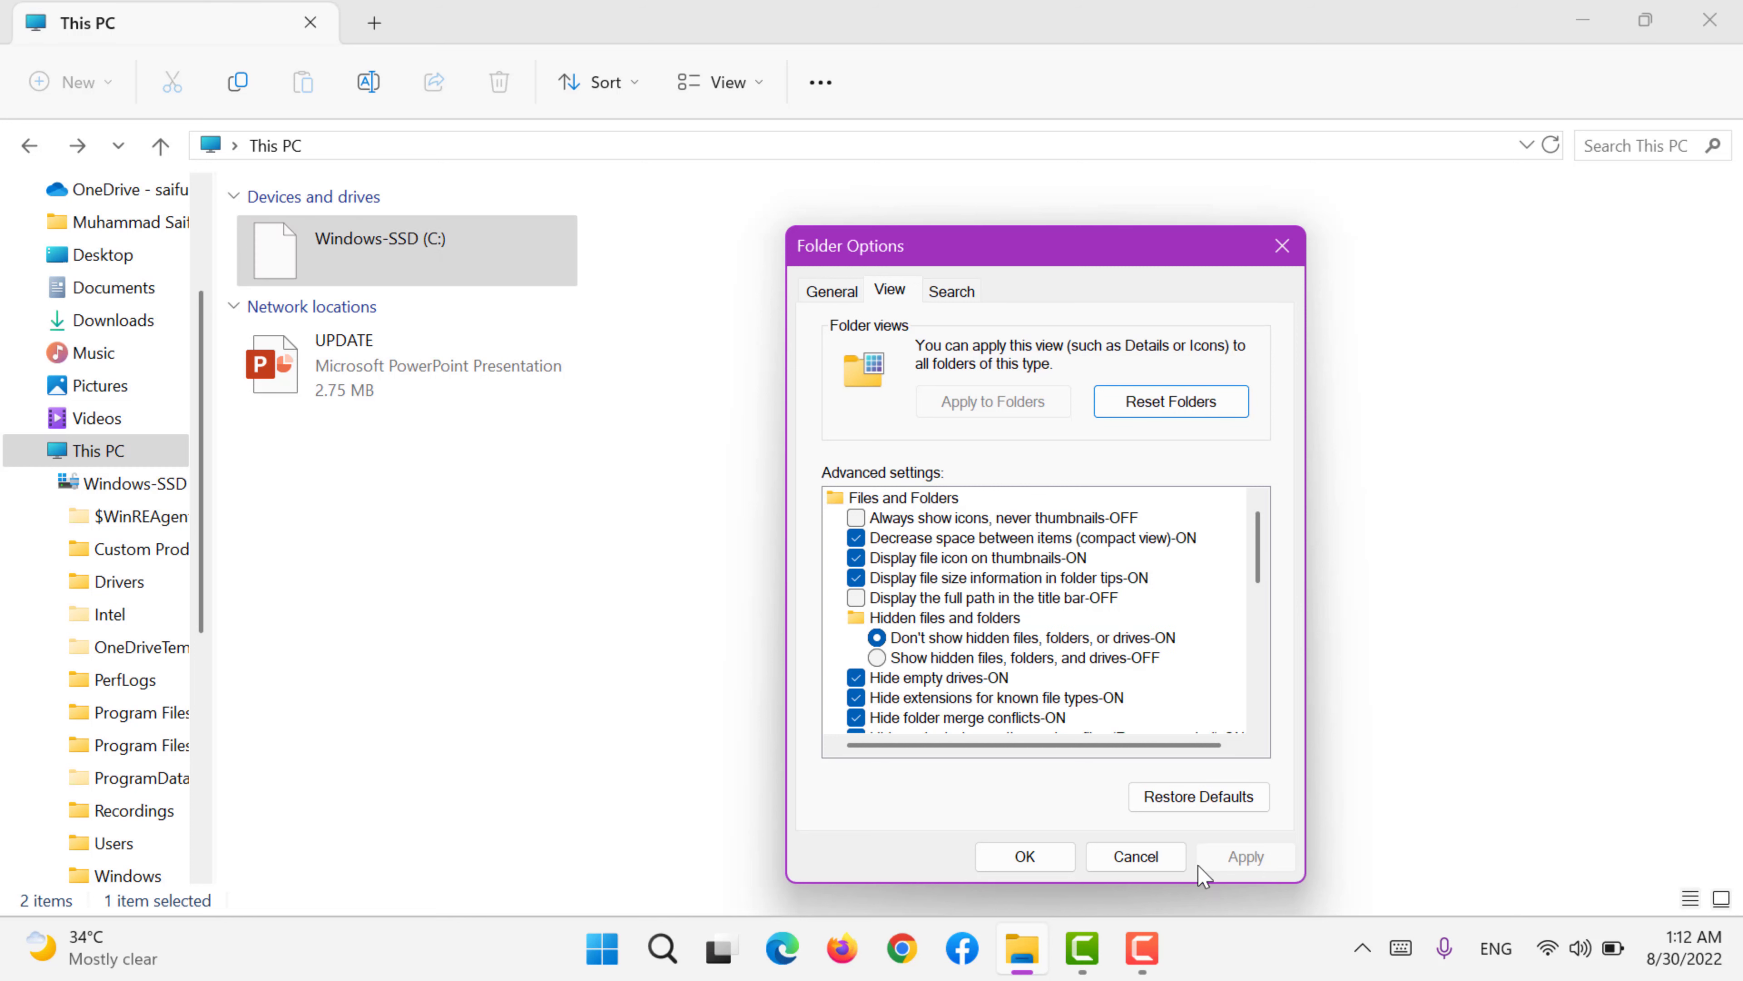
left_click(1047, 861)
double_click(448, 280)
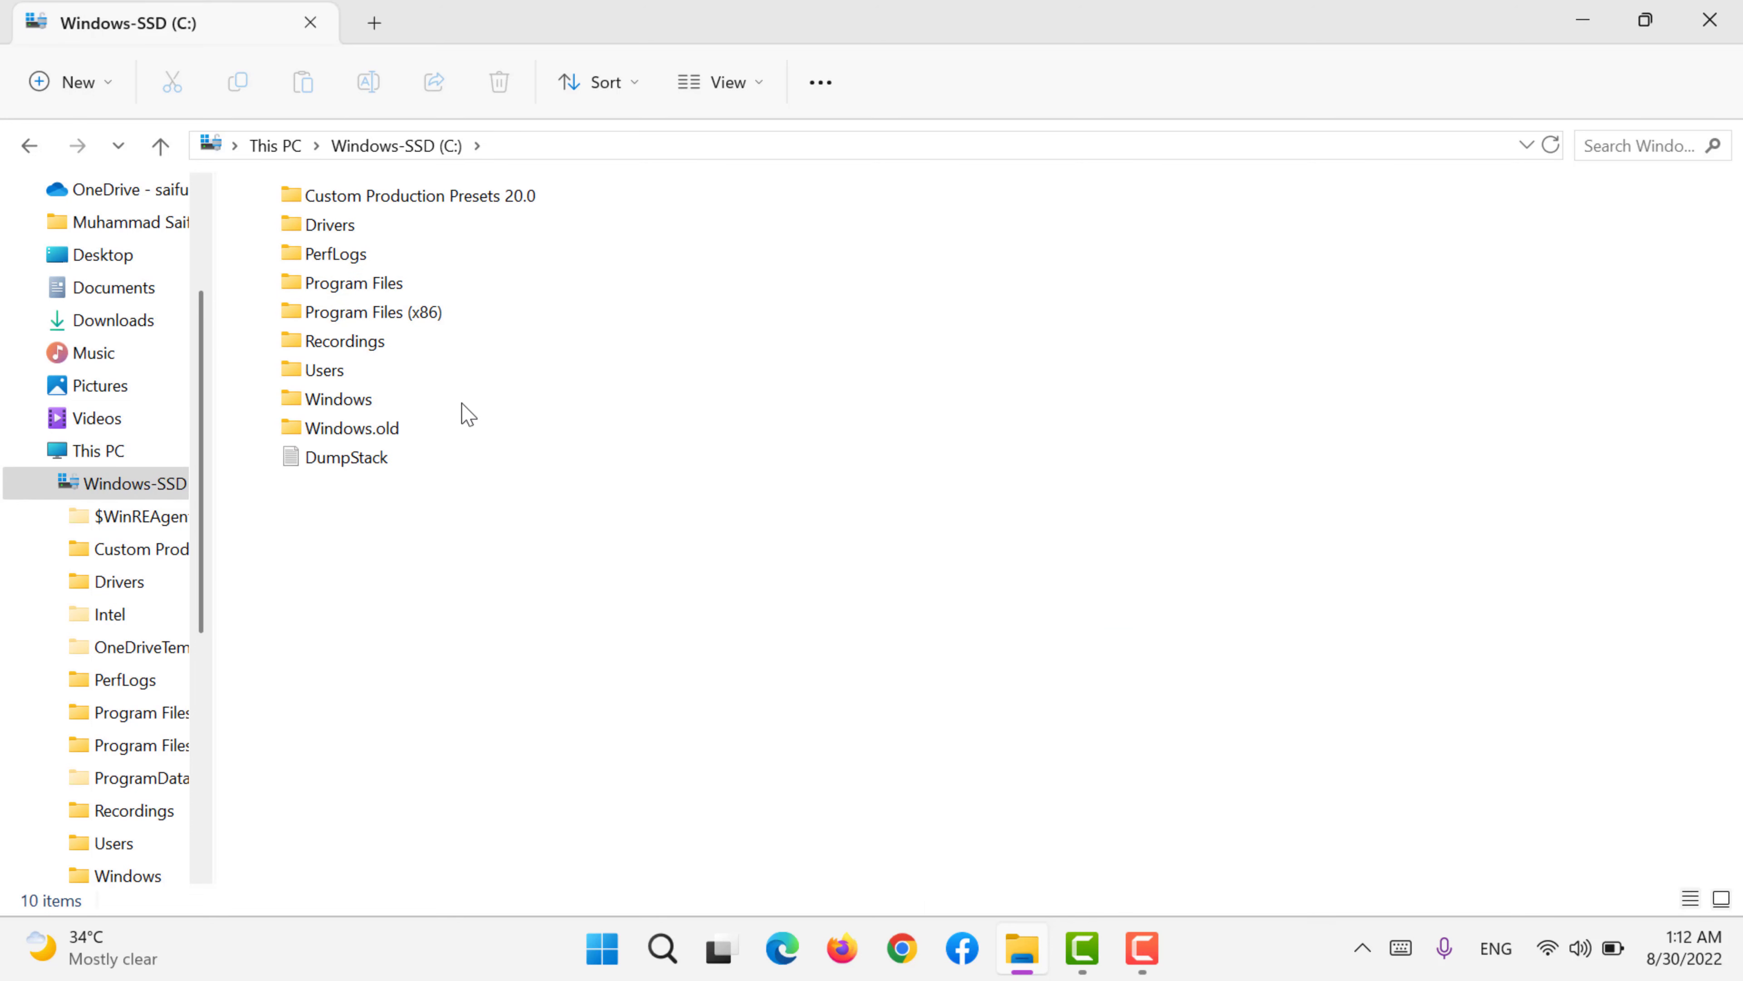
- Reopen Folder Options and set hidden files, folders and drives to be shown in the advanced view settings, applying the change
left_click(810, 101)
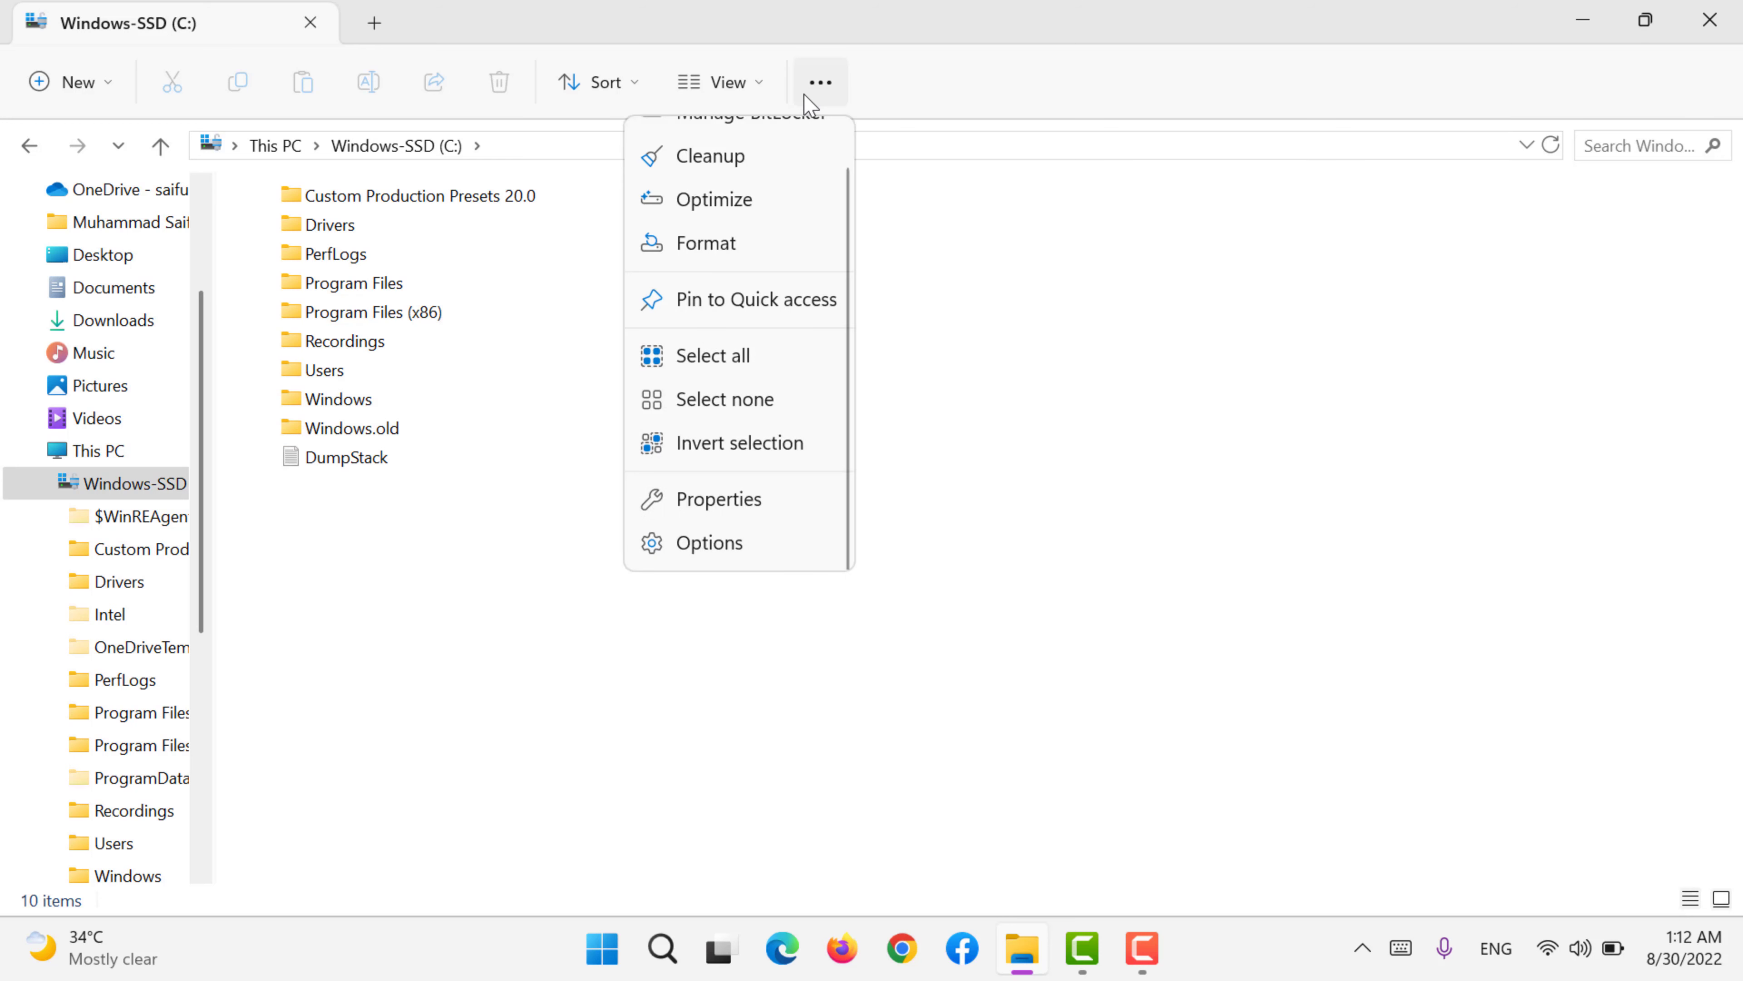
left_click(713, 543)
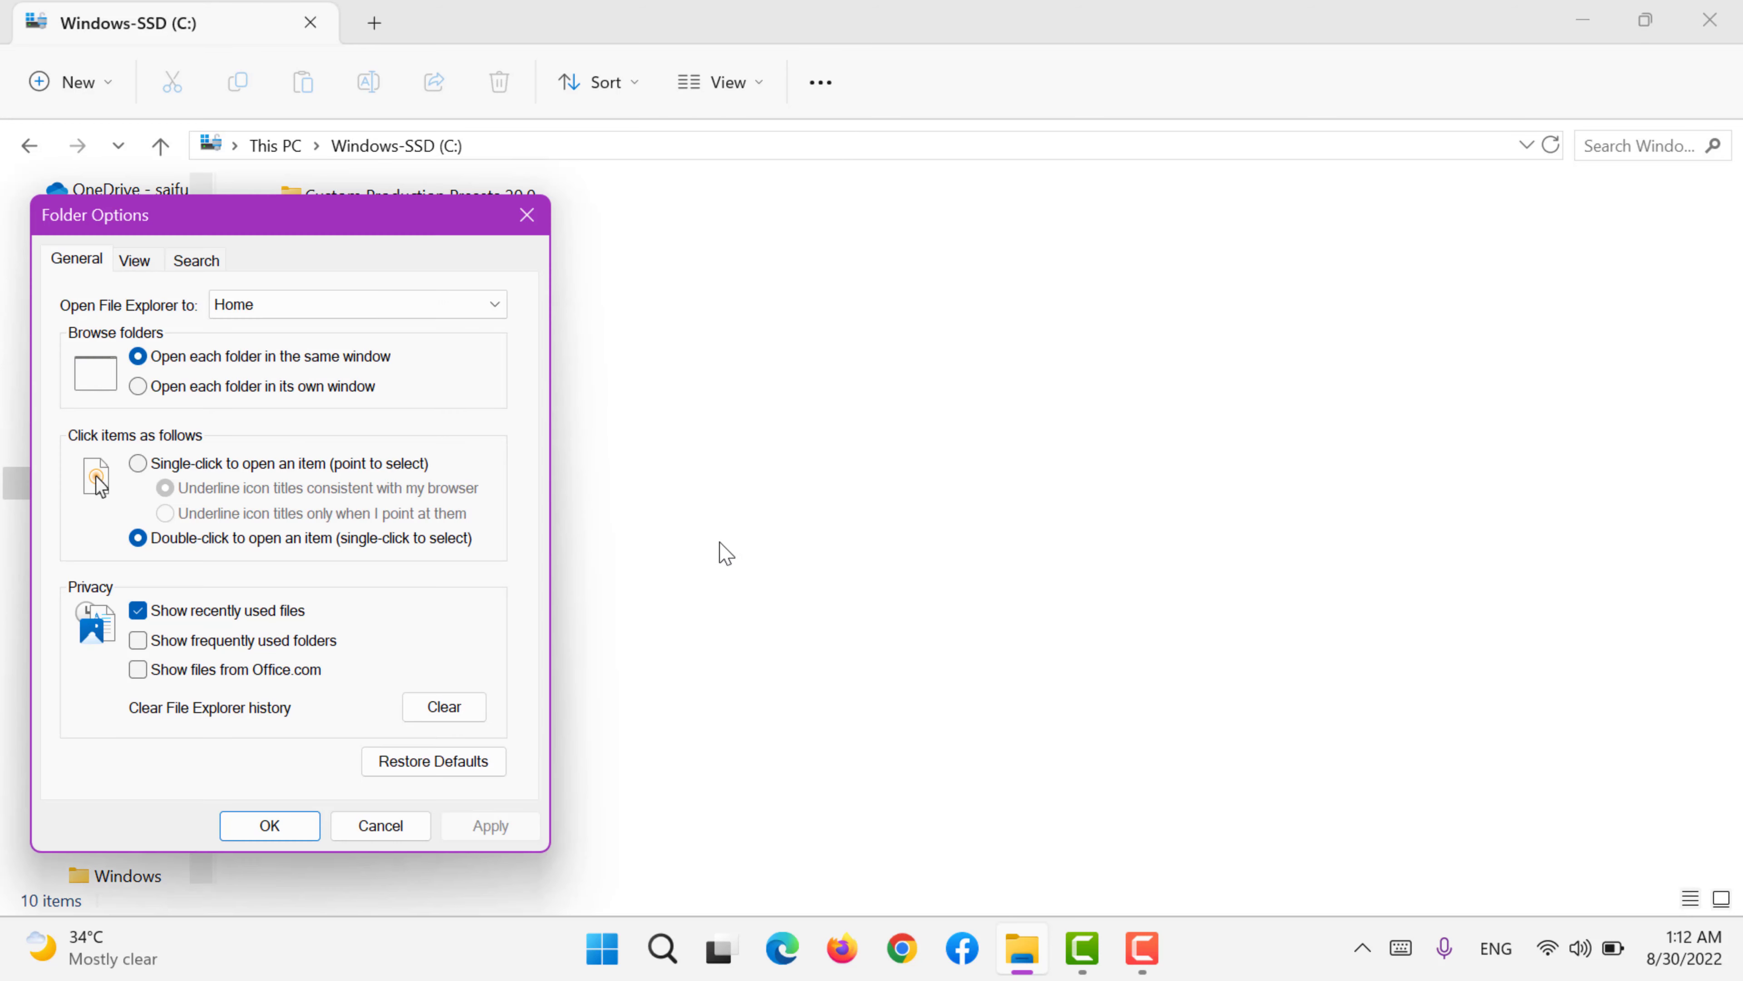
left_click_drag(199, 233, 906, 208)
left_click(841, 236)
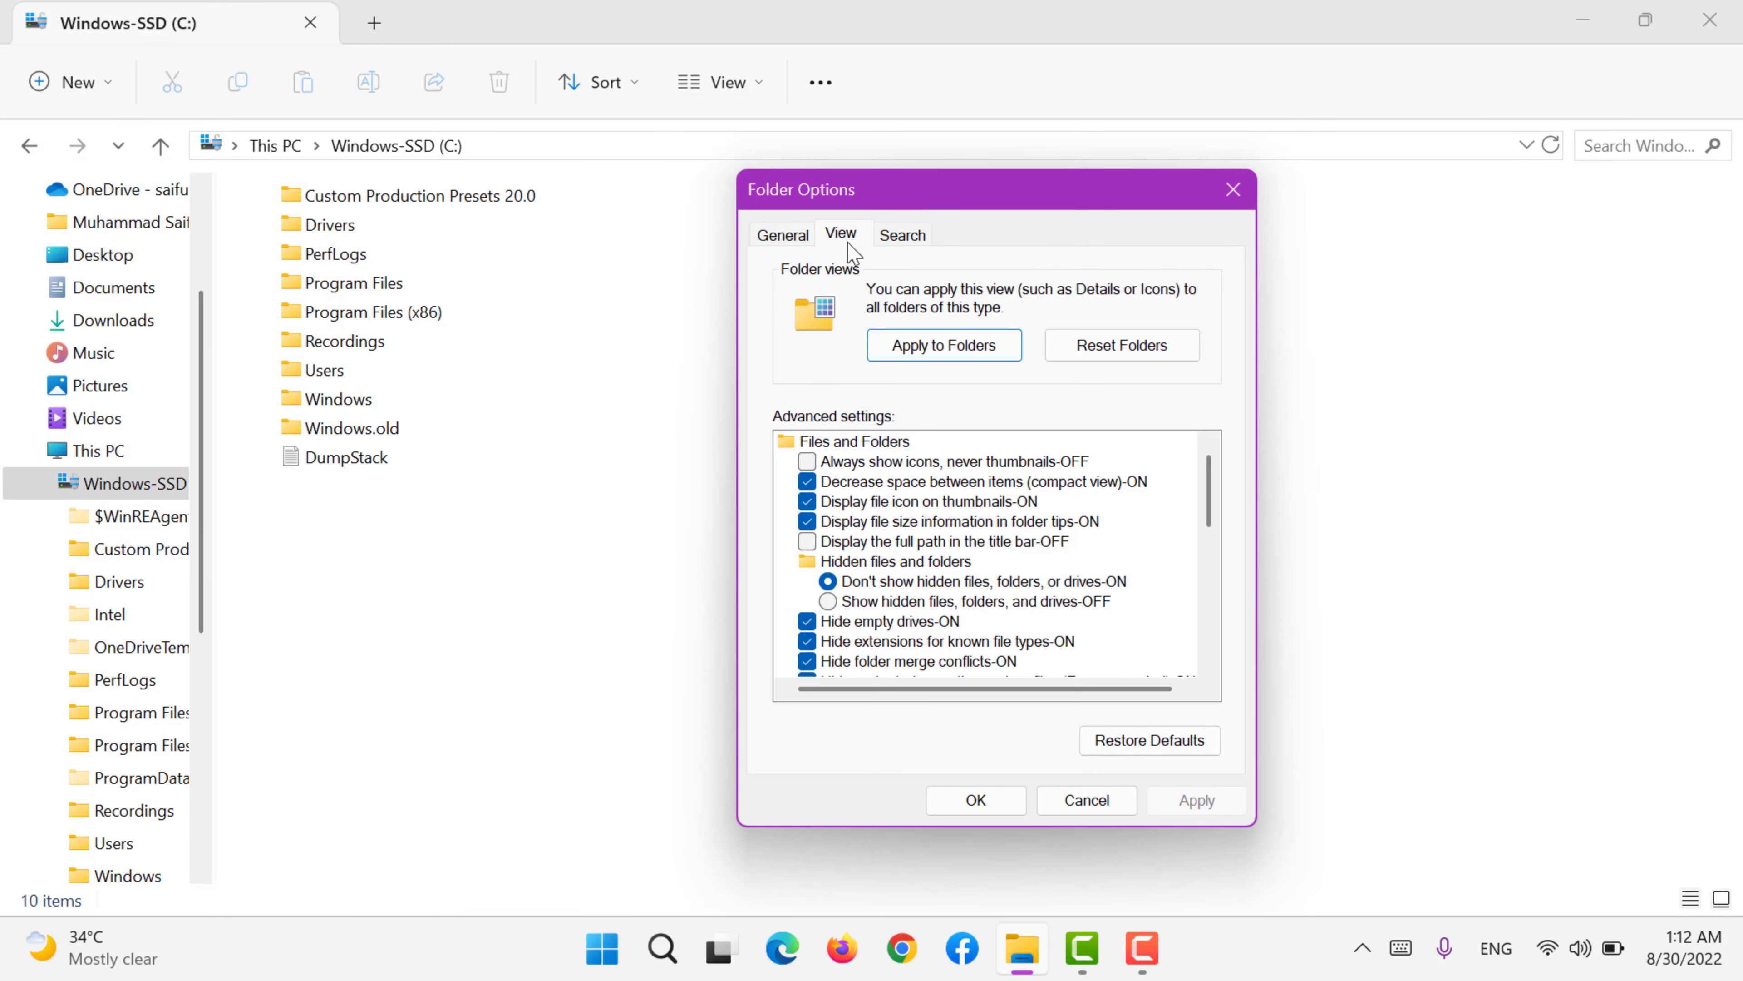
left_click(869, 605)
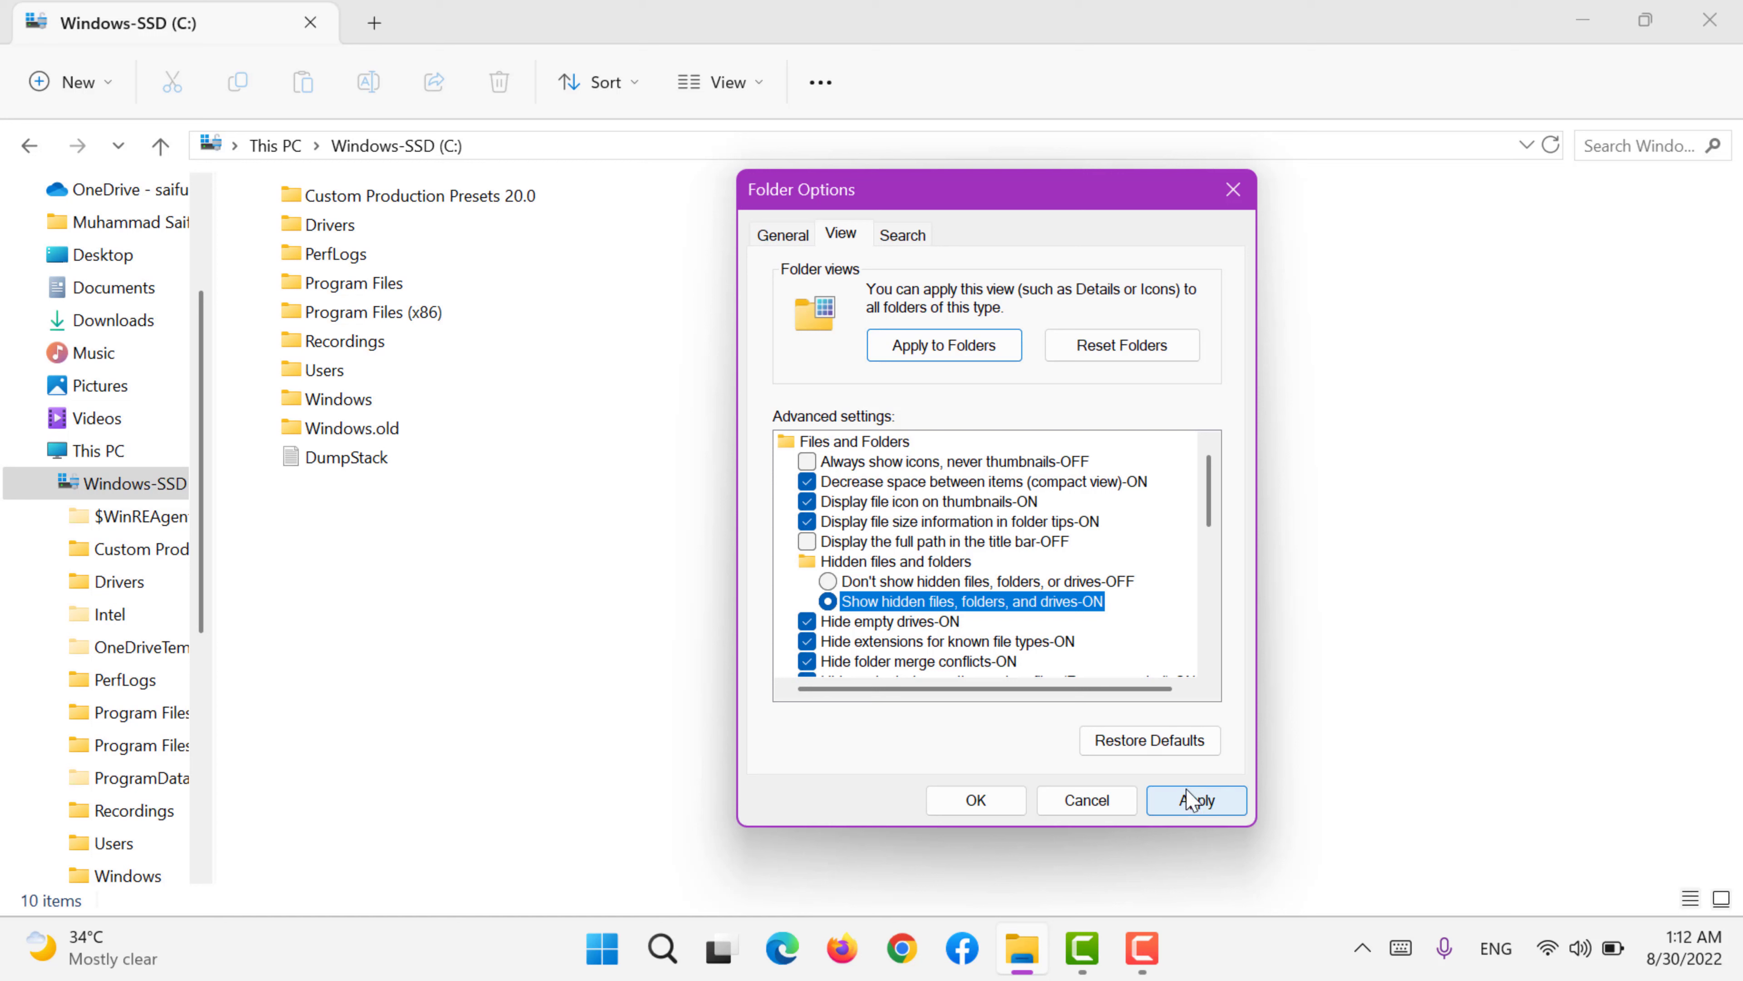
left_click(1191, 801)
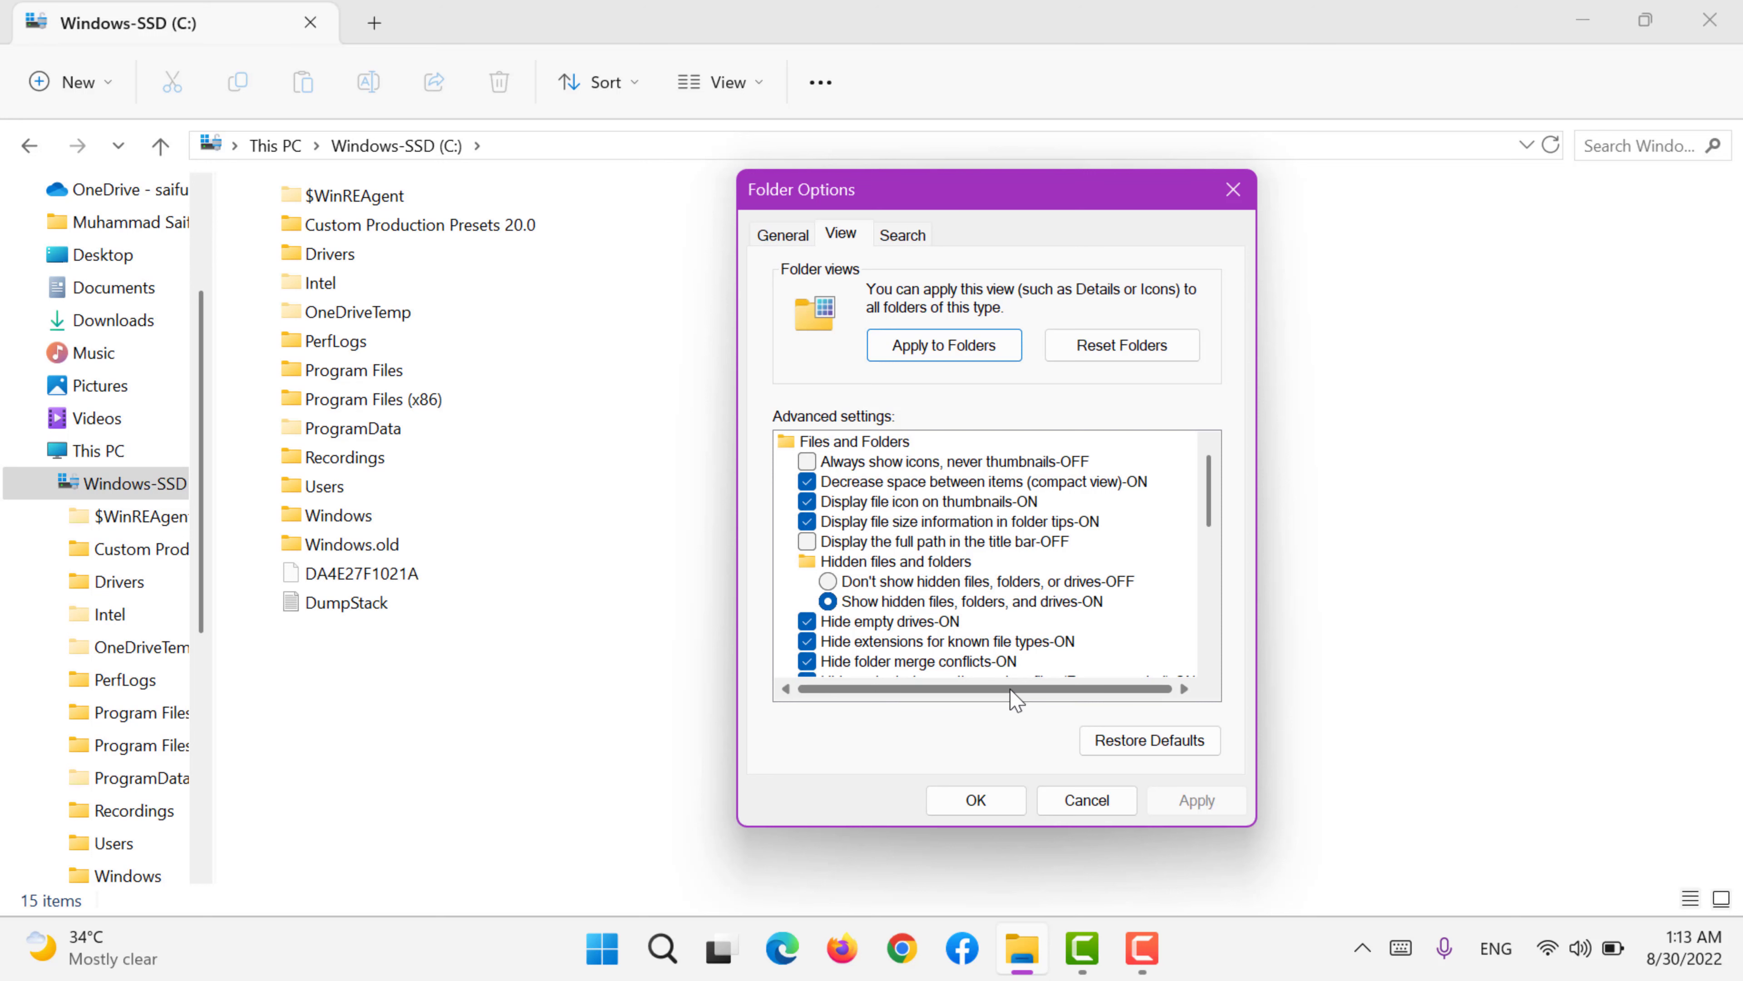
left_click(1020, 803)
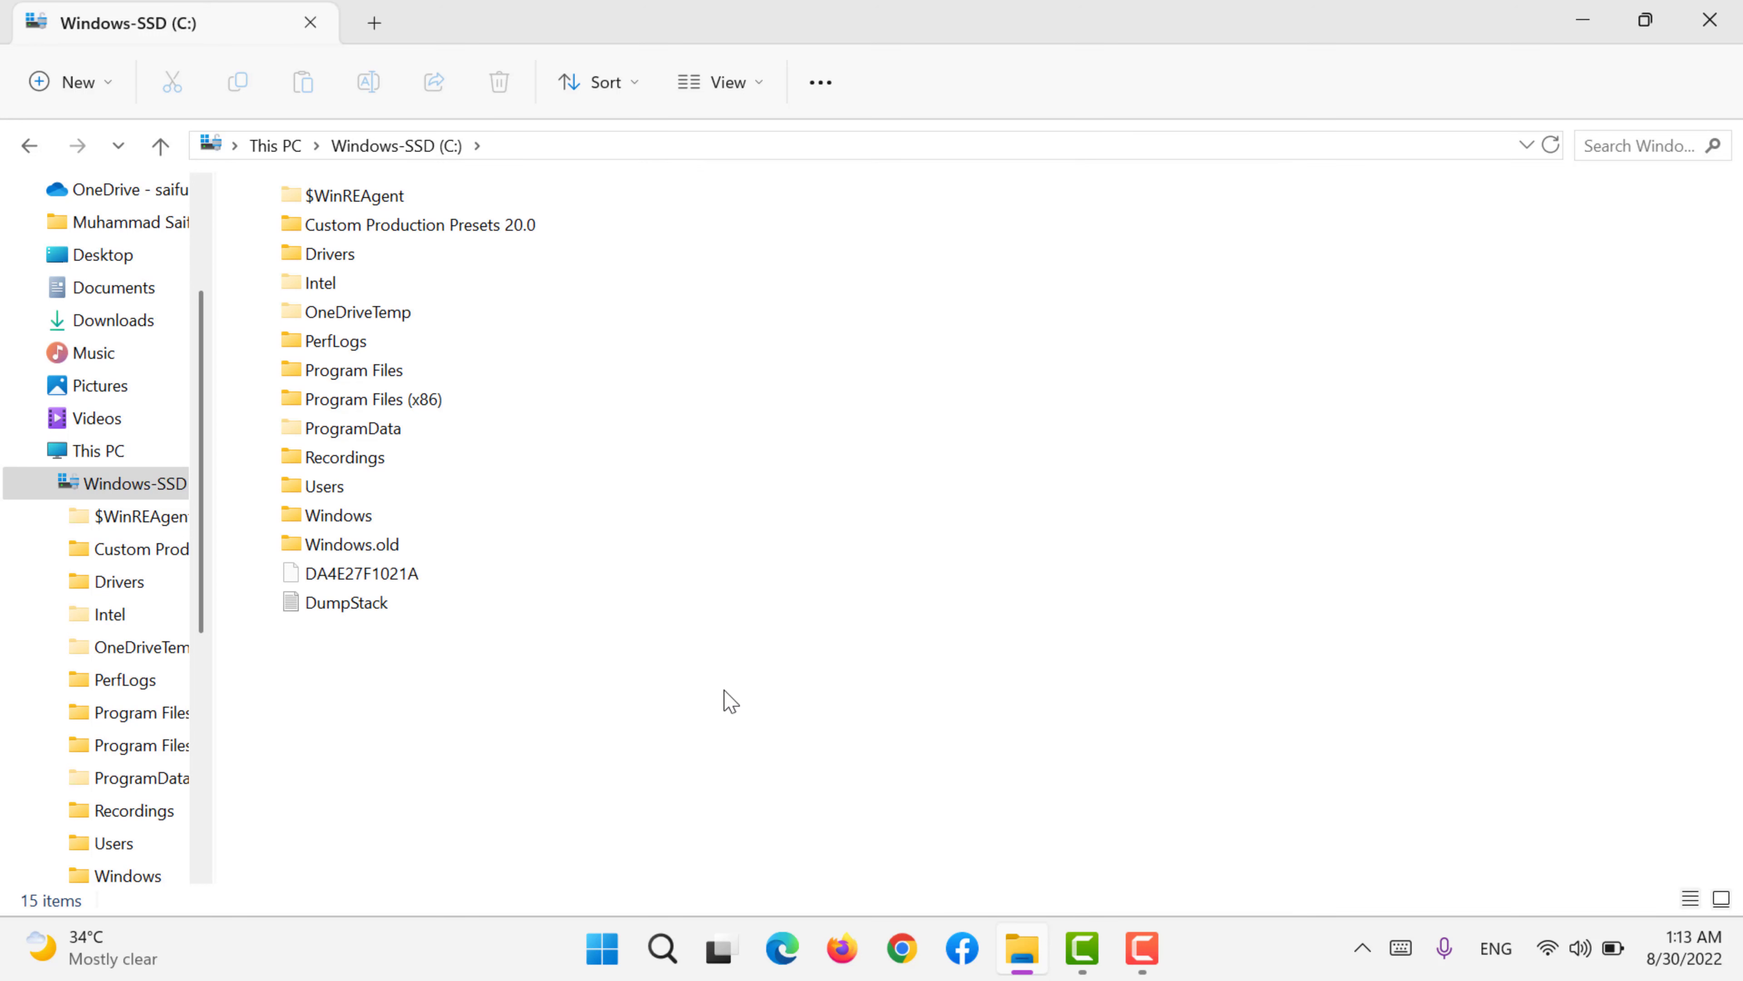
- Create a new folder named "test" in the root of the C: drive
right_click(730, 700)
mouse_move(1070, 572)
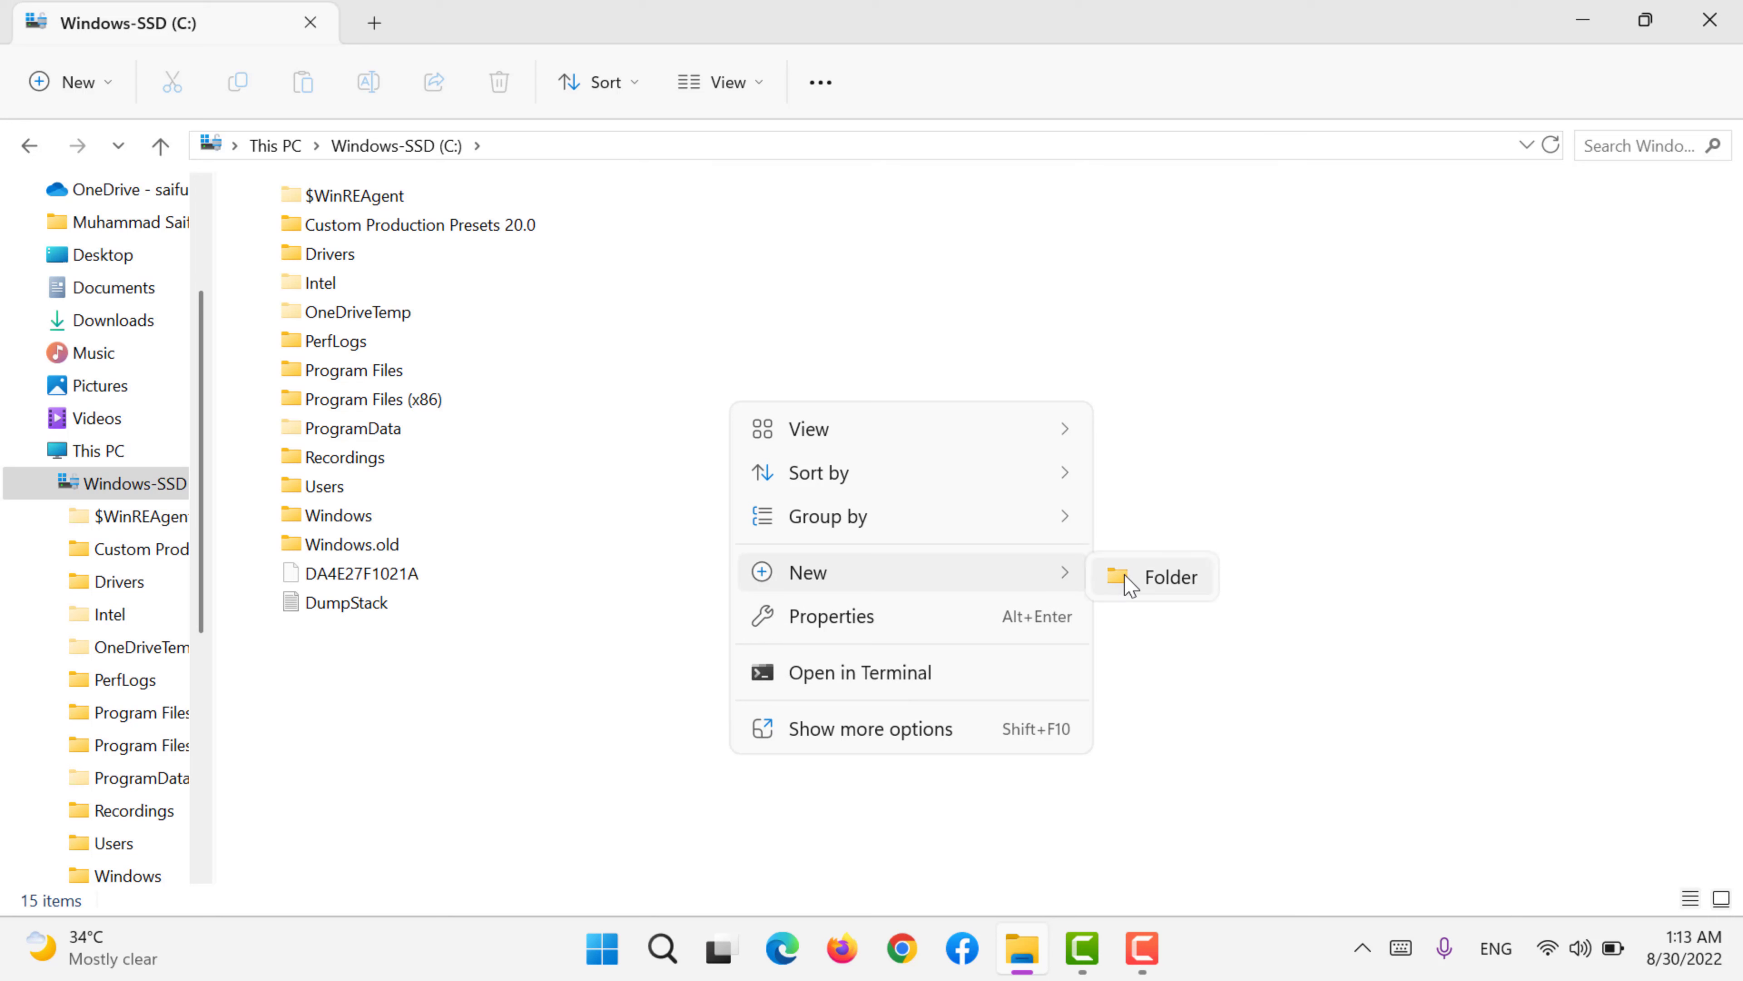
left_click(1131, 585)
type("test")
key("Return")
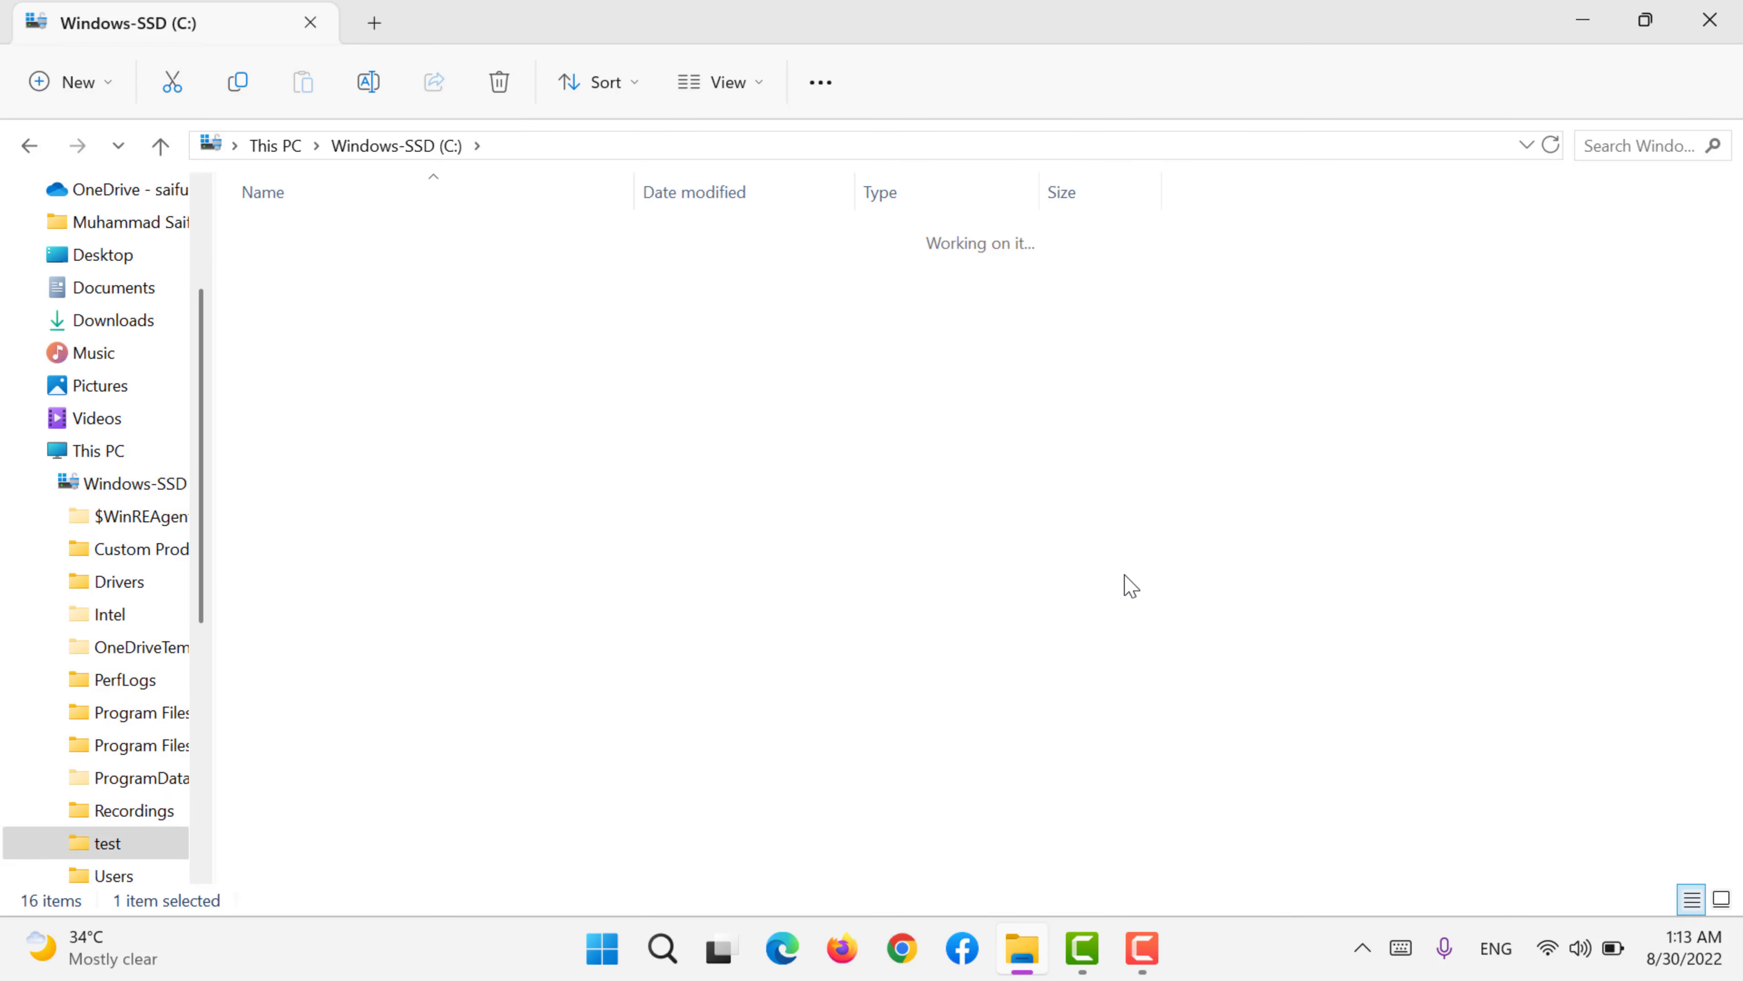
key("alt+Up")
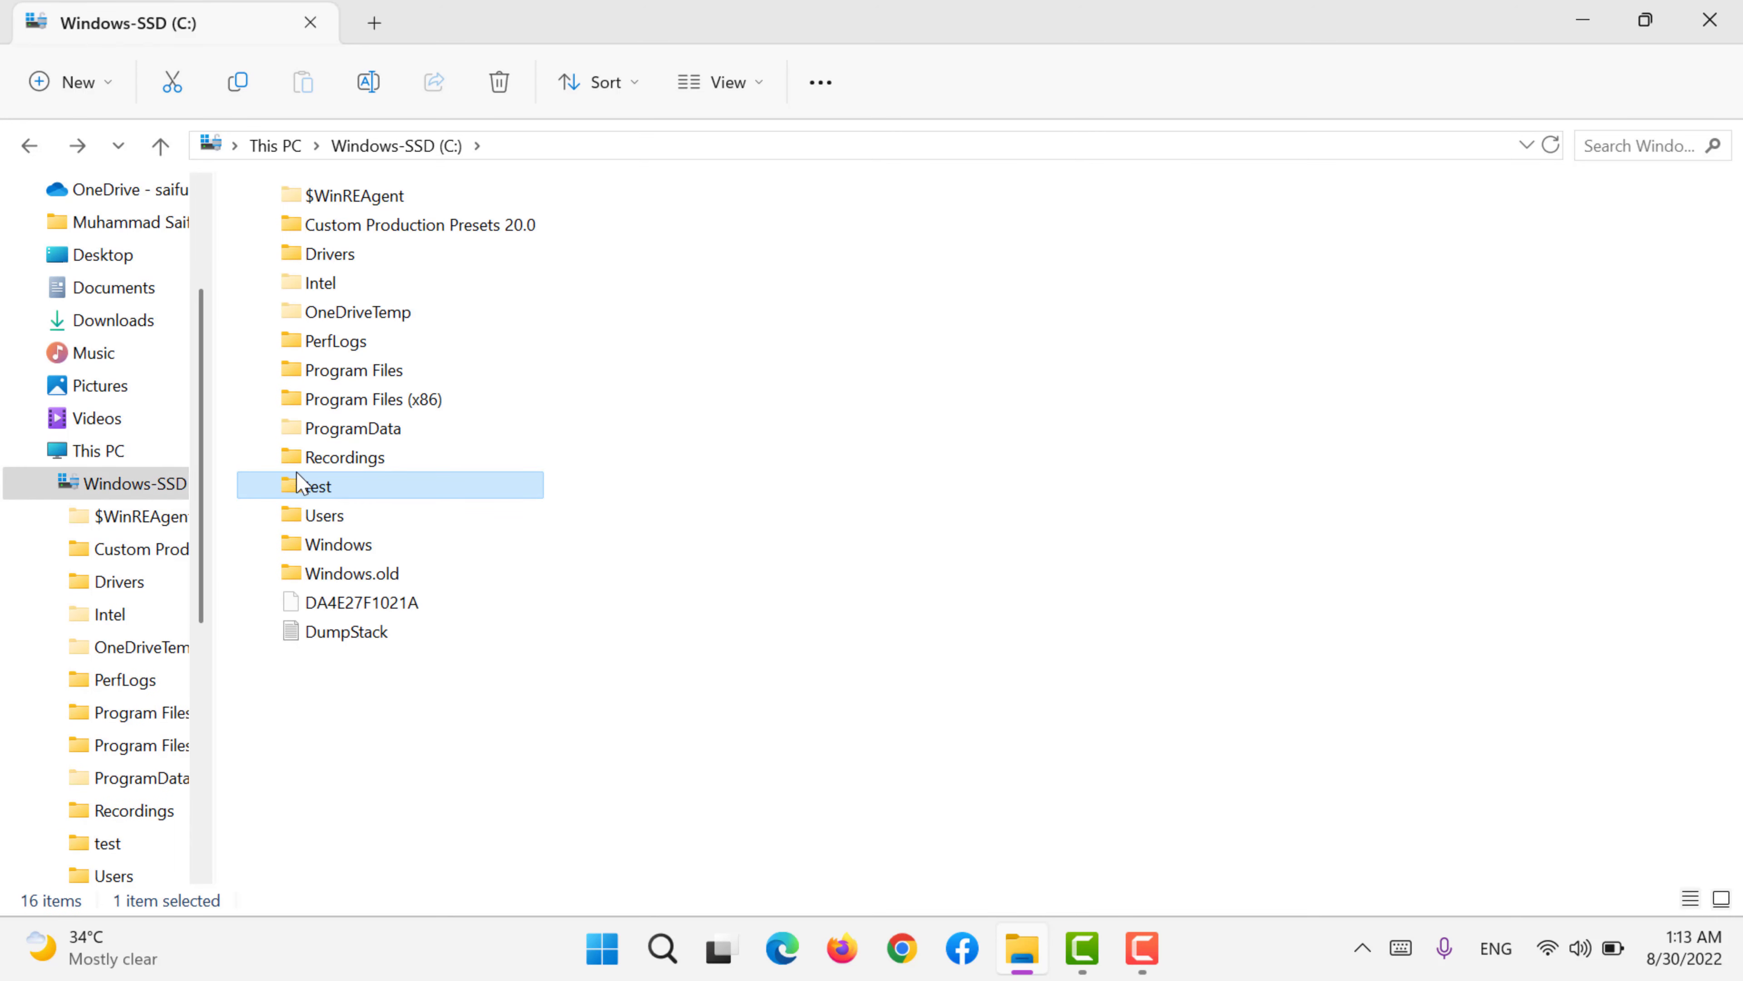
- Turn on the Hidden attribute in the test folder's properties and apply it
right_click(320, 488)
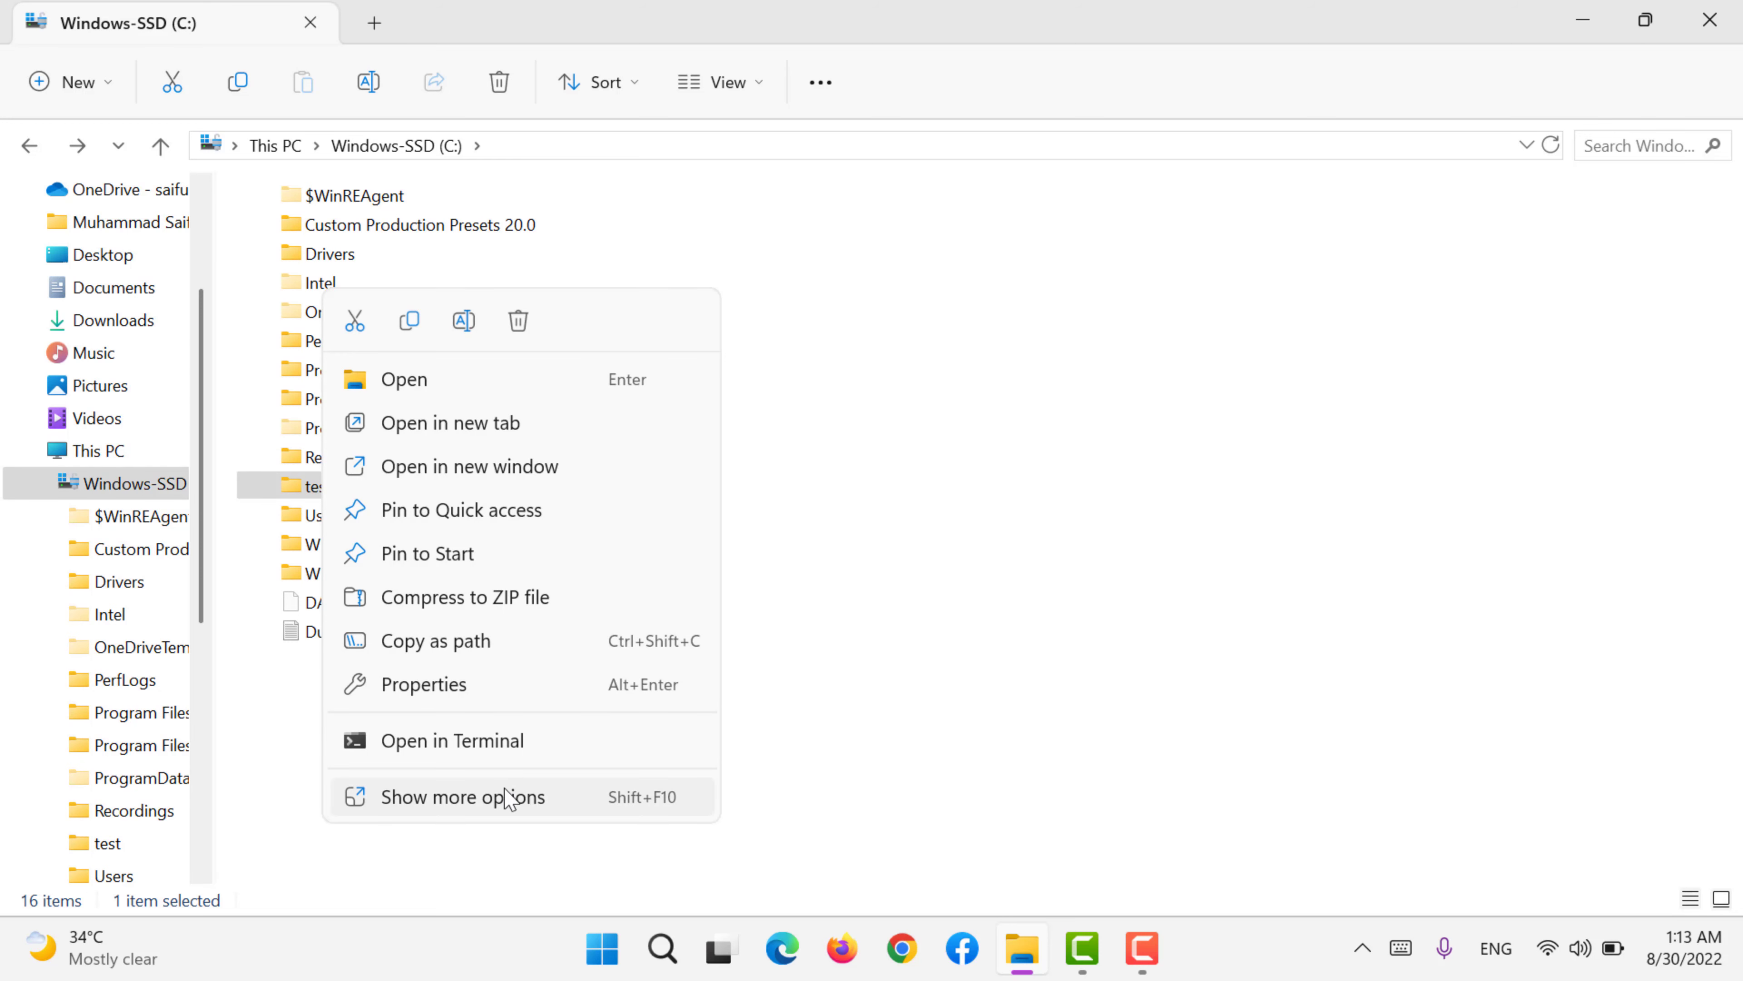
left_click(522, 686)
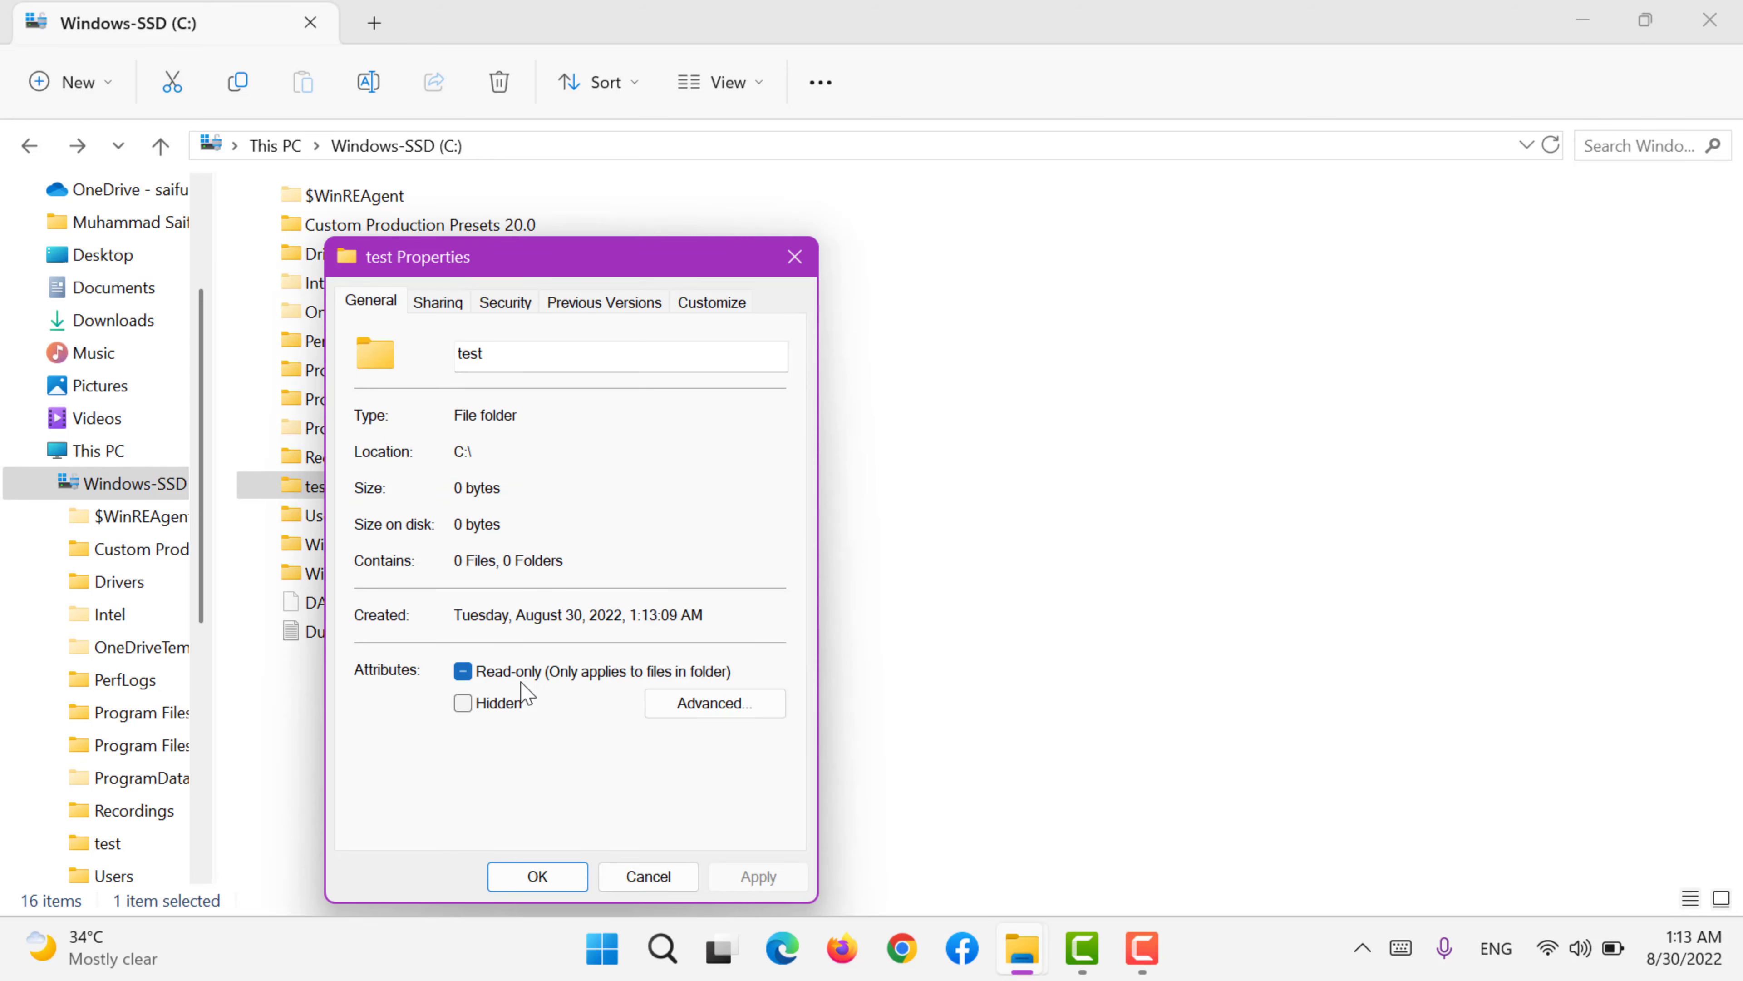
left_click(491, 711)
left_click(749, 868)
left_click(545, 885)
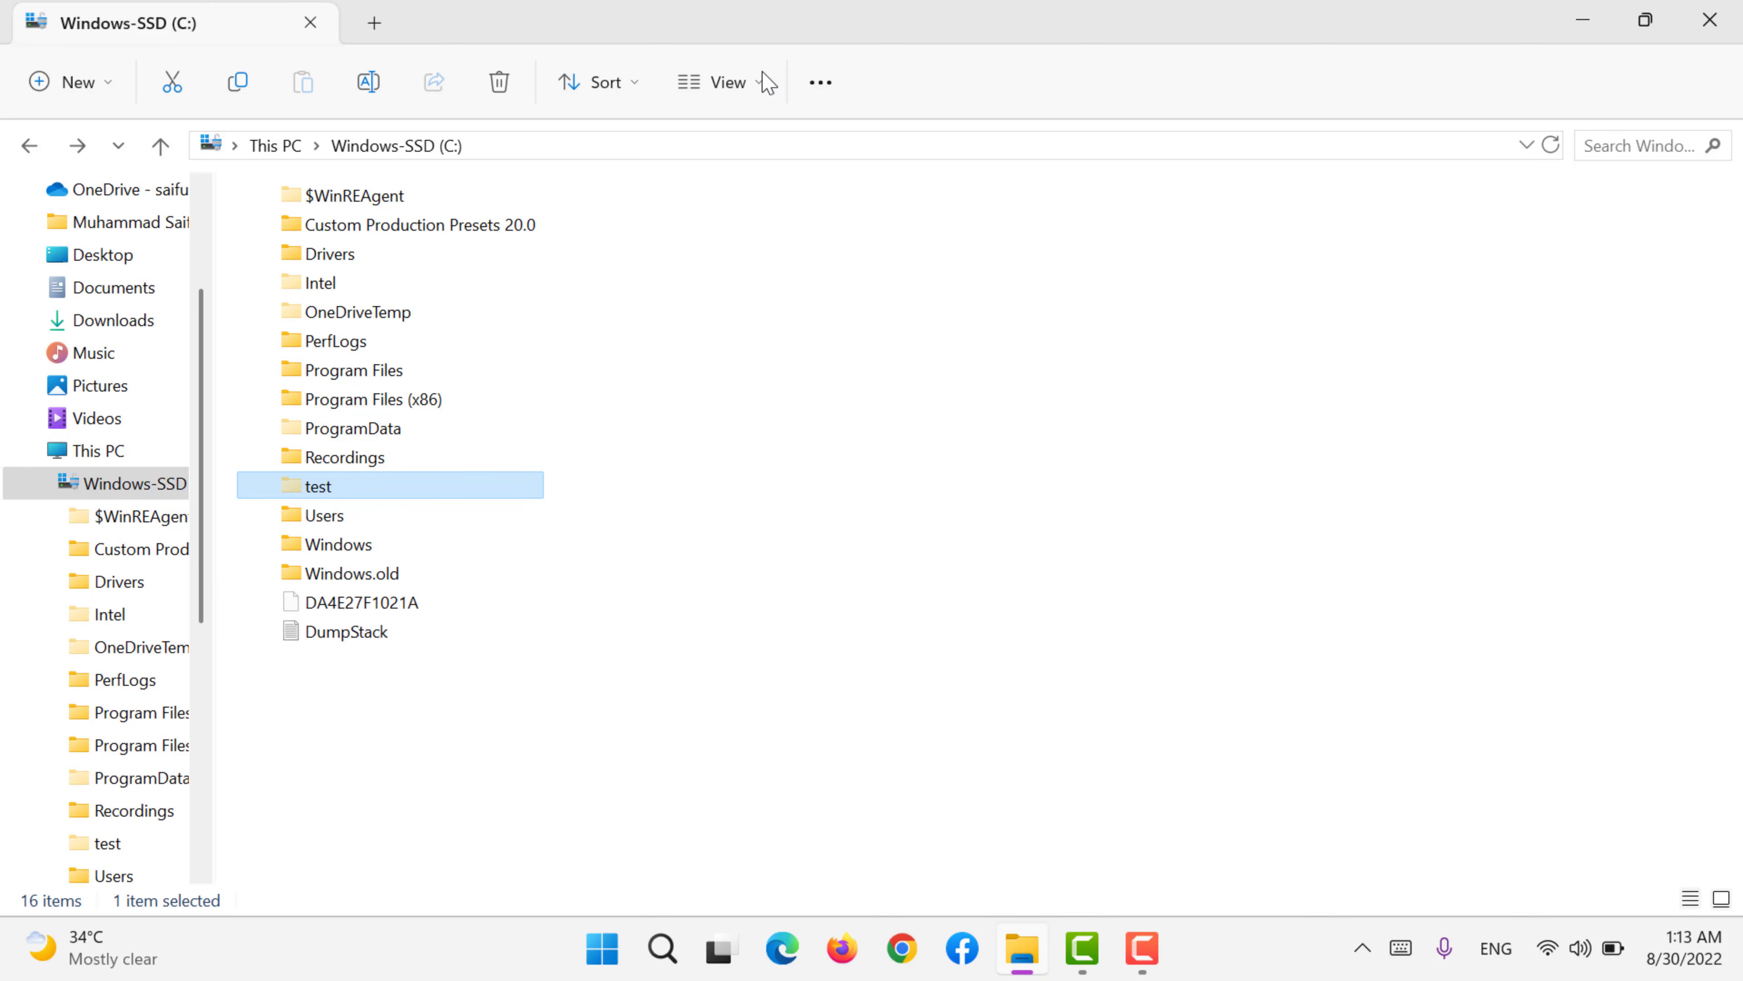
left_click(819, 83)
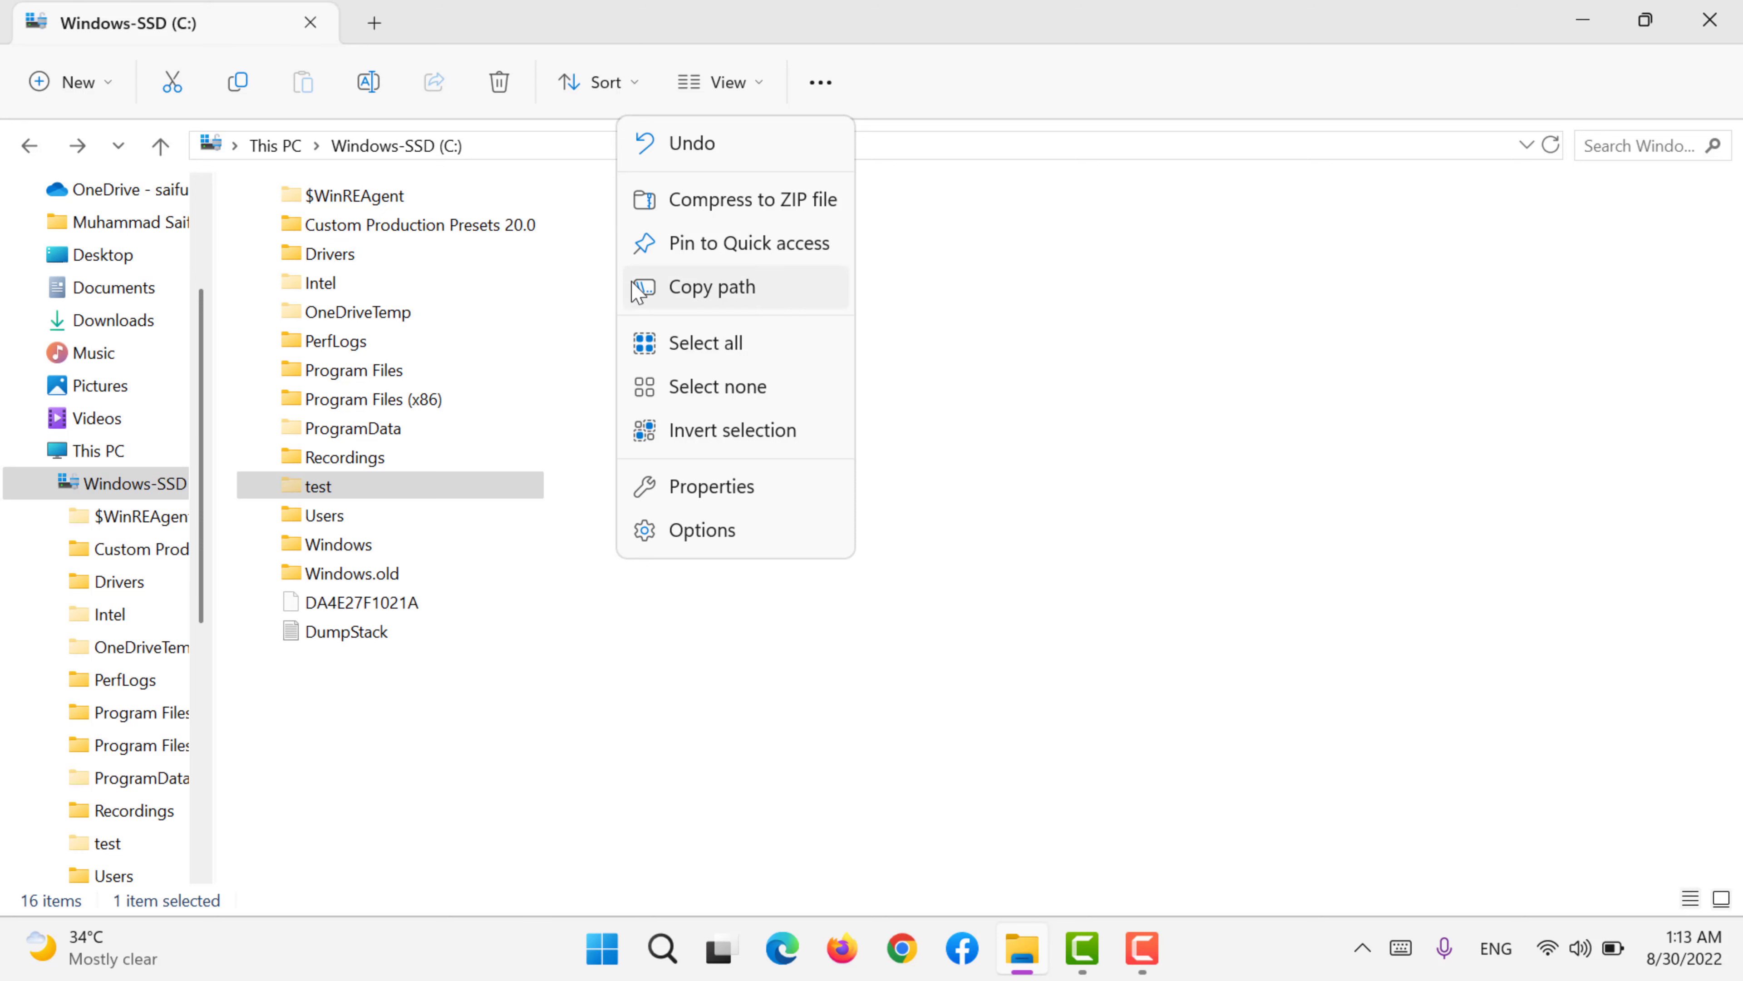
left_click(711, 496)
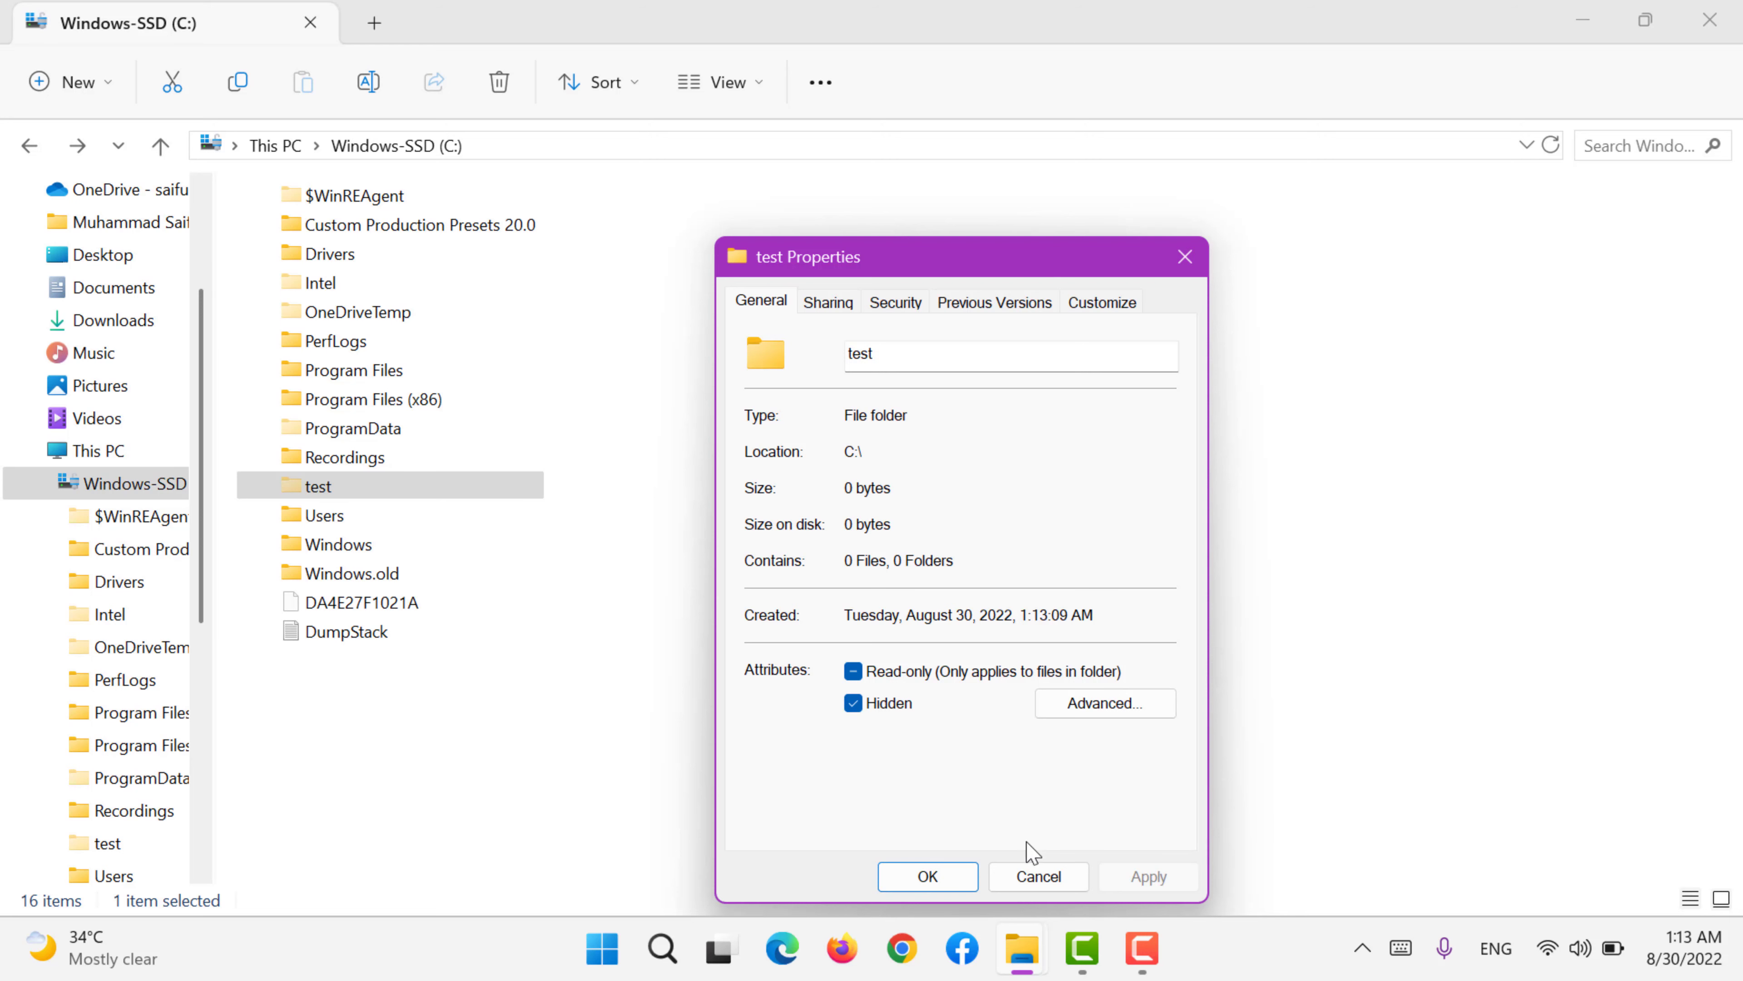
left_click(1034, 879)
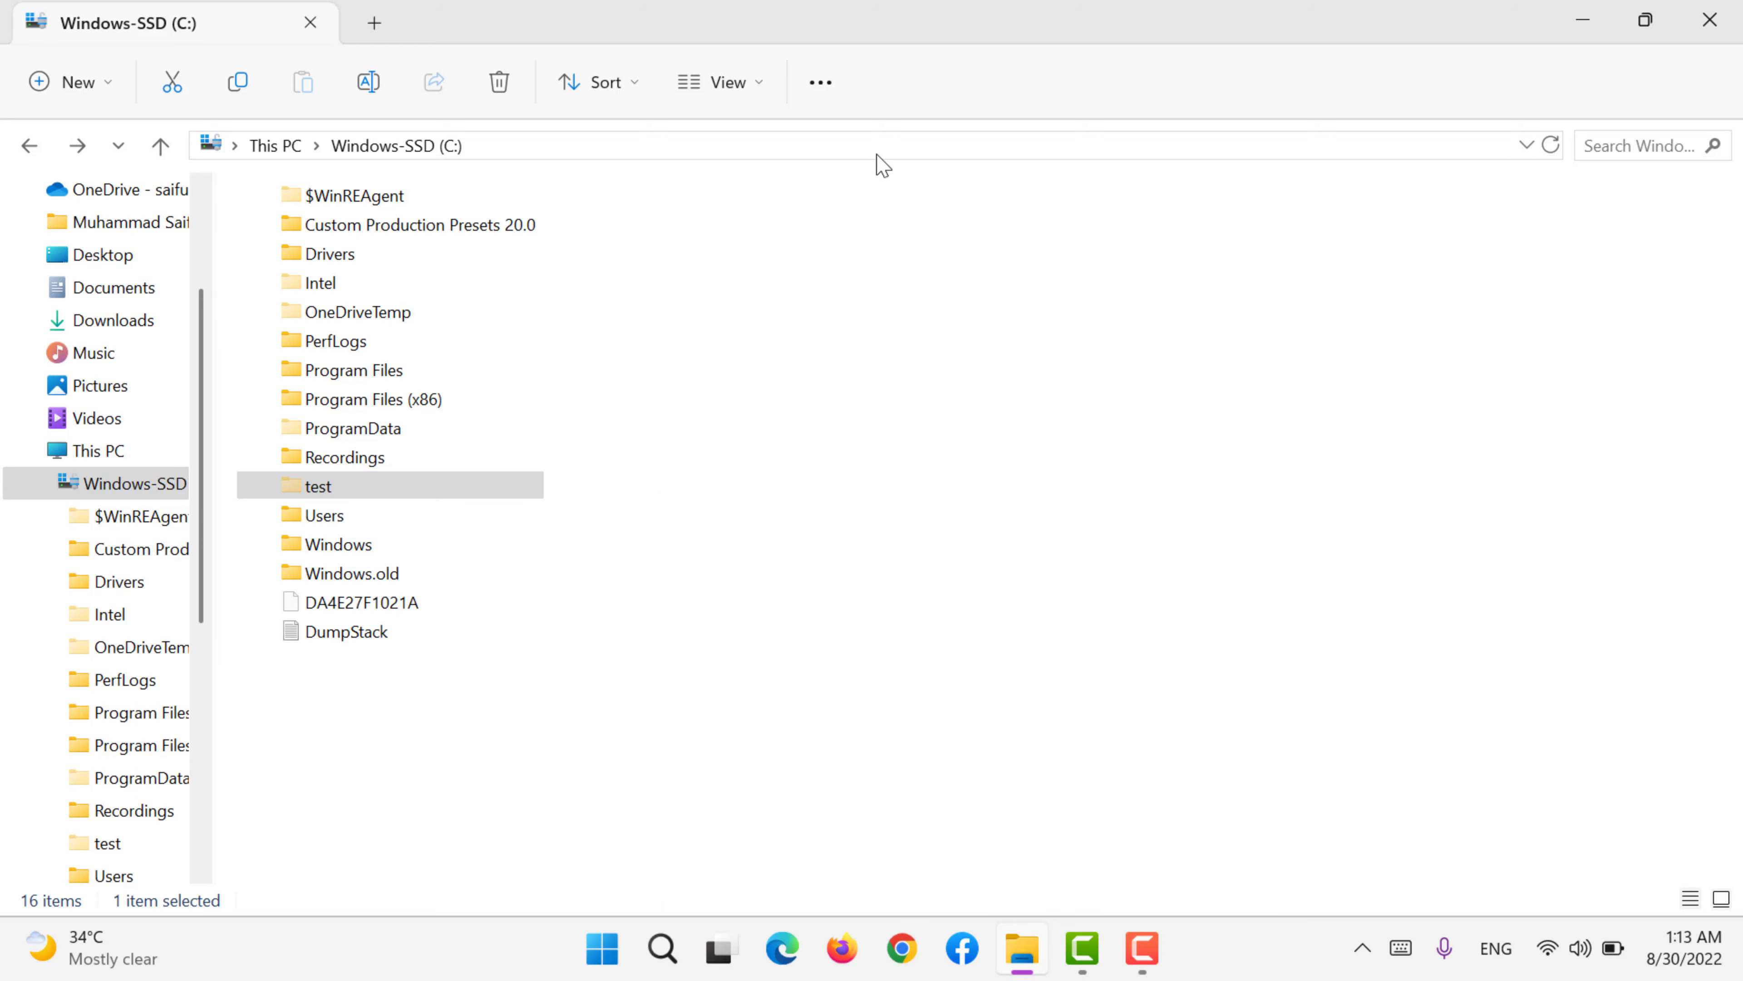
- In Folder Options' advanced view settings, choose "Don't show hidden files, folders, or drives", apply it and close the dialog
left_click(845, 102)
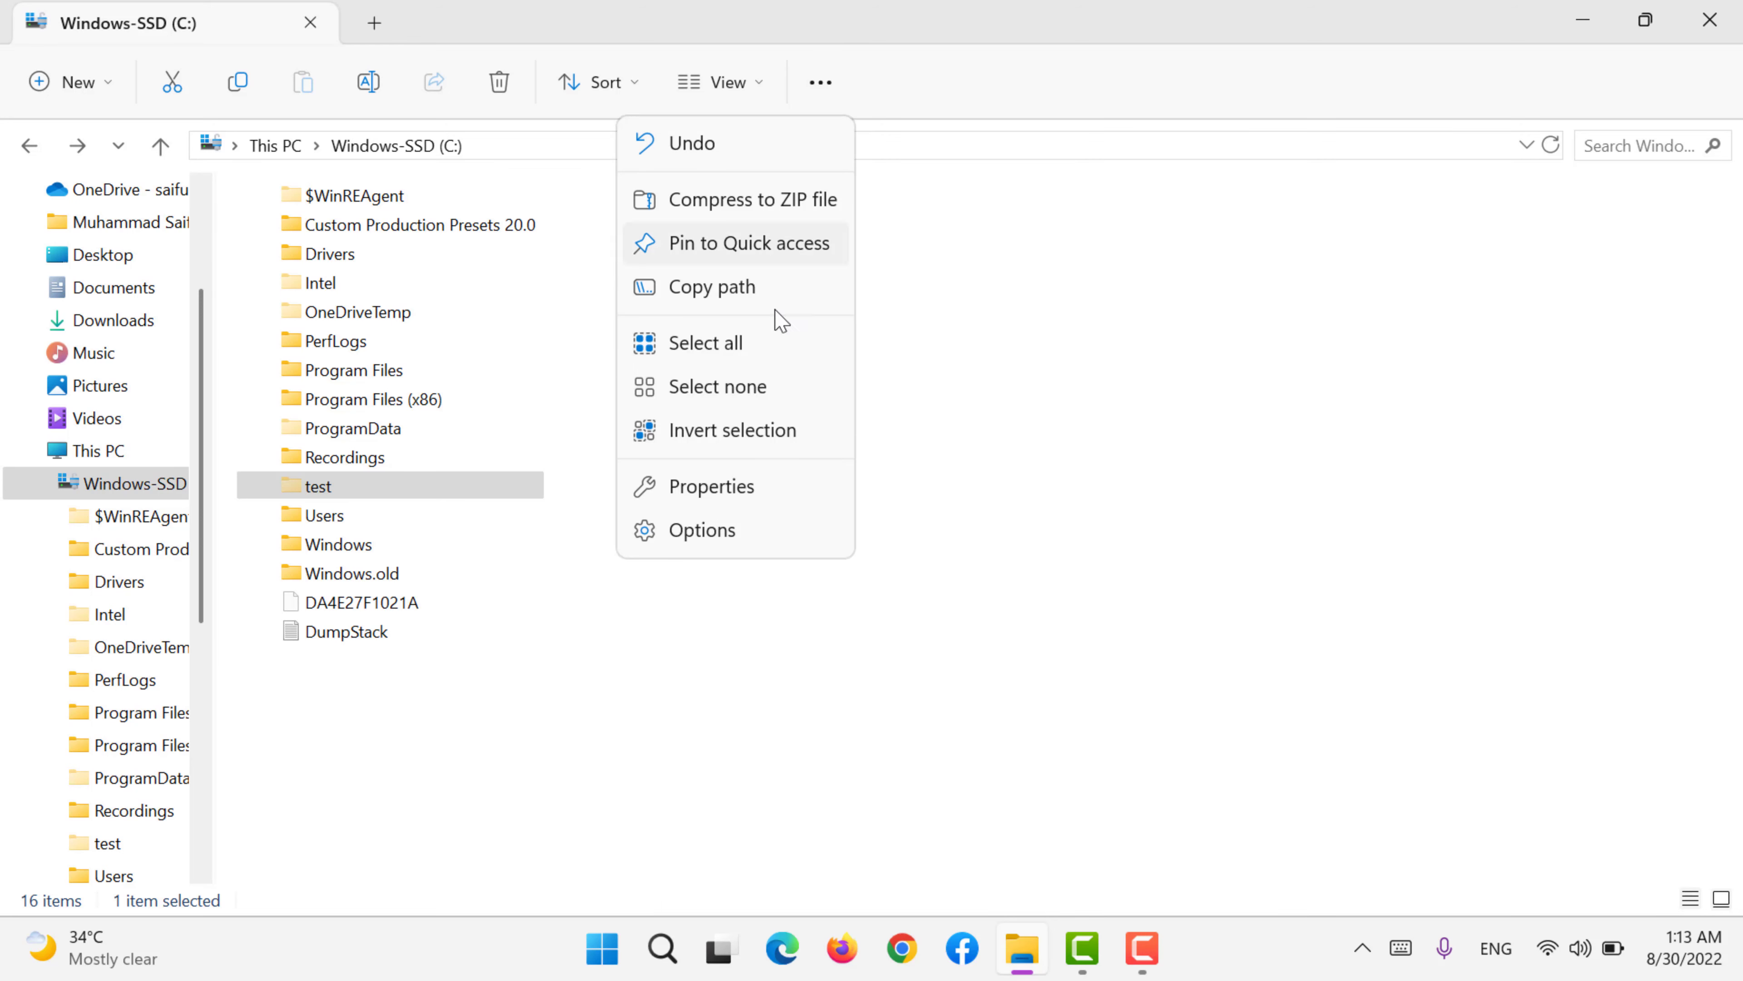
left_click(717, 535)
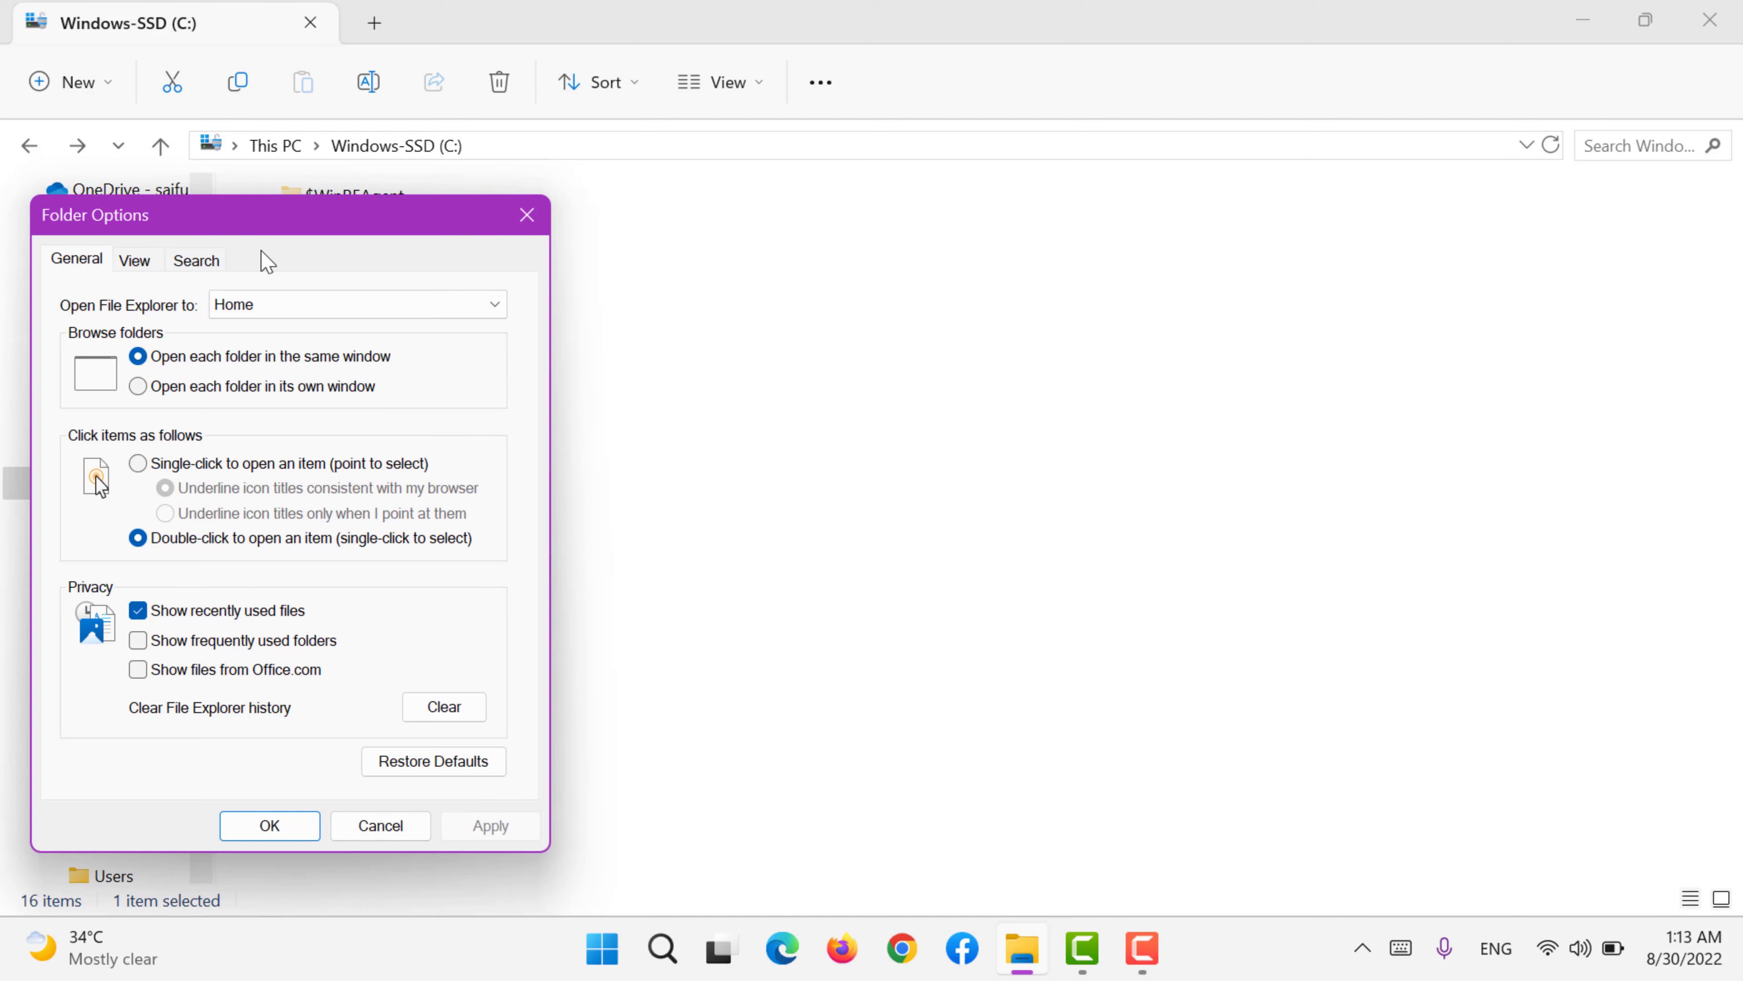
left_click_drag(152, 225, 724, 203)
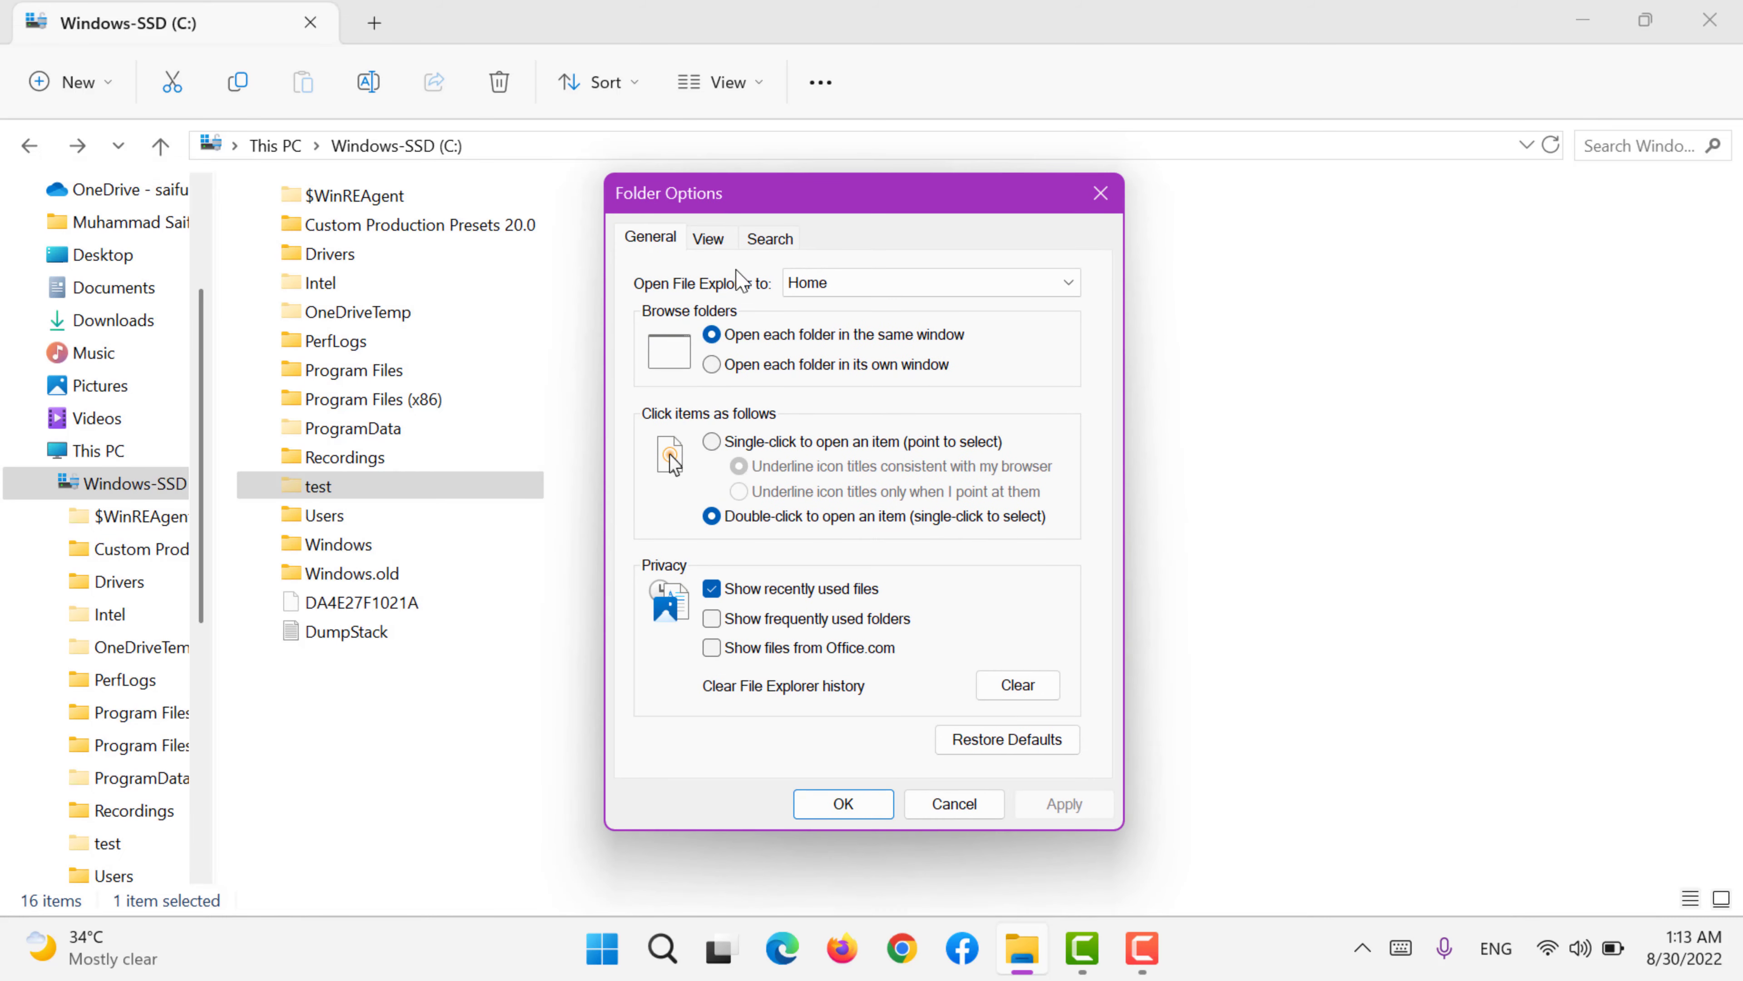
left_click(727, 242)
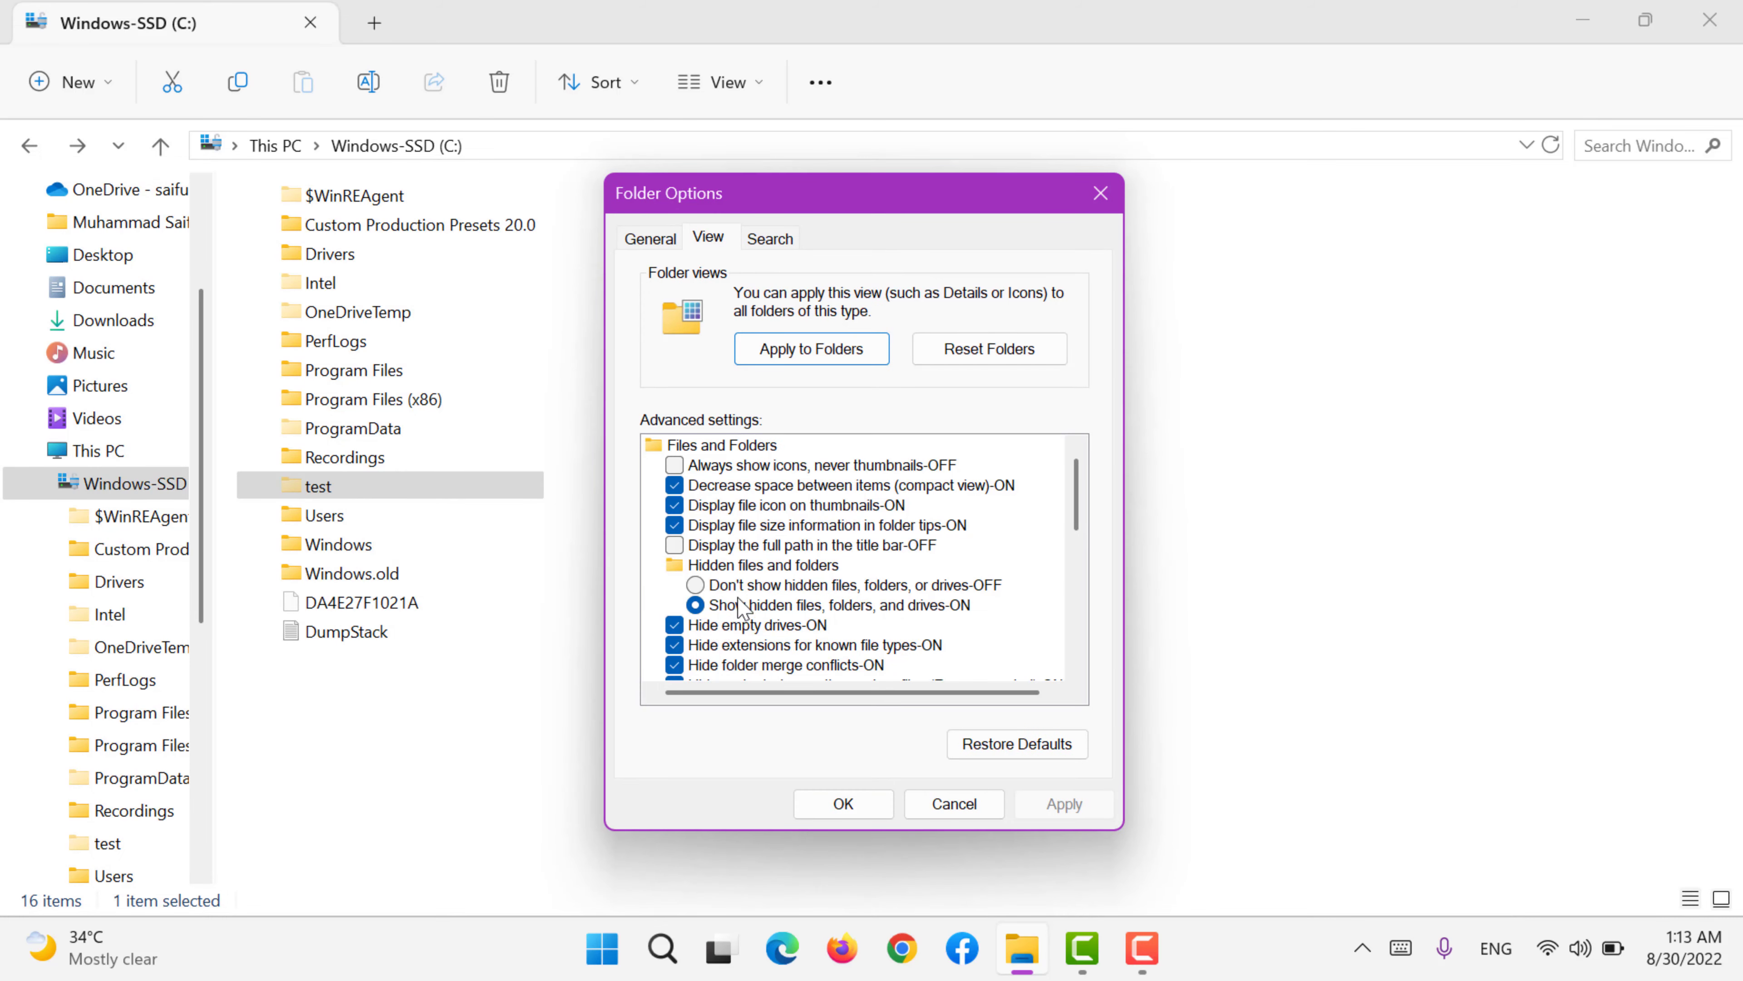
left_click(755, 587)
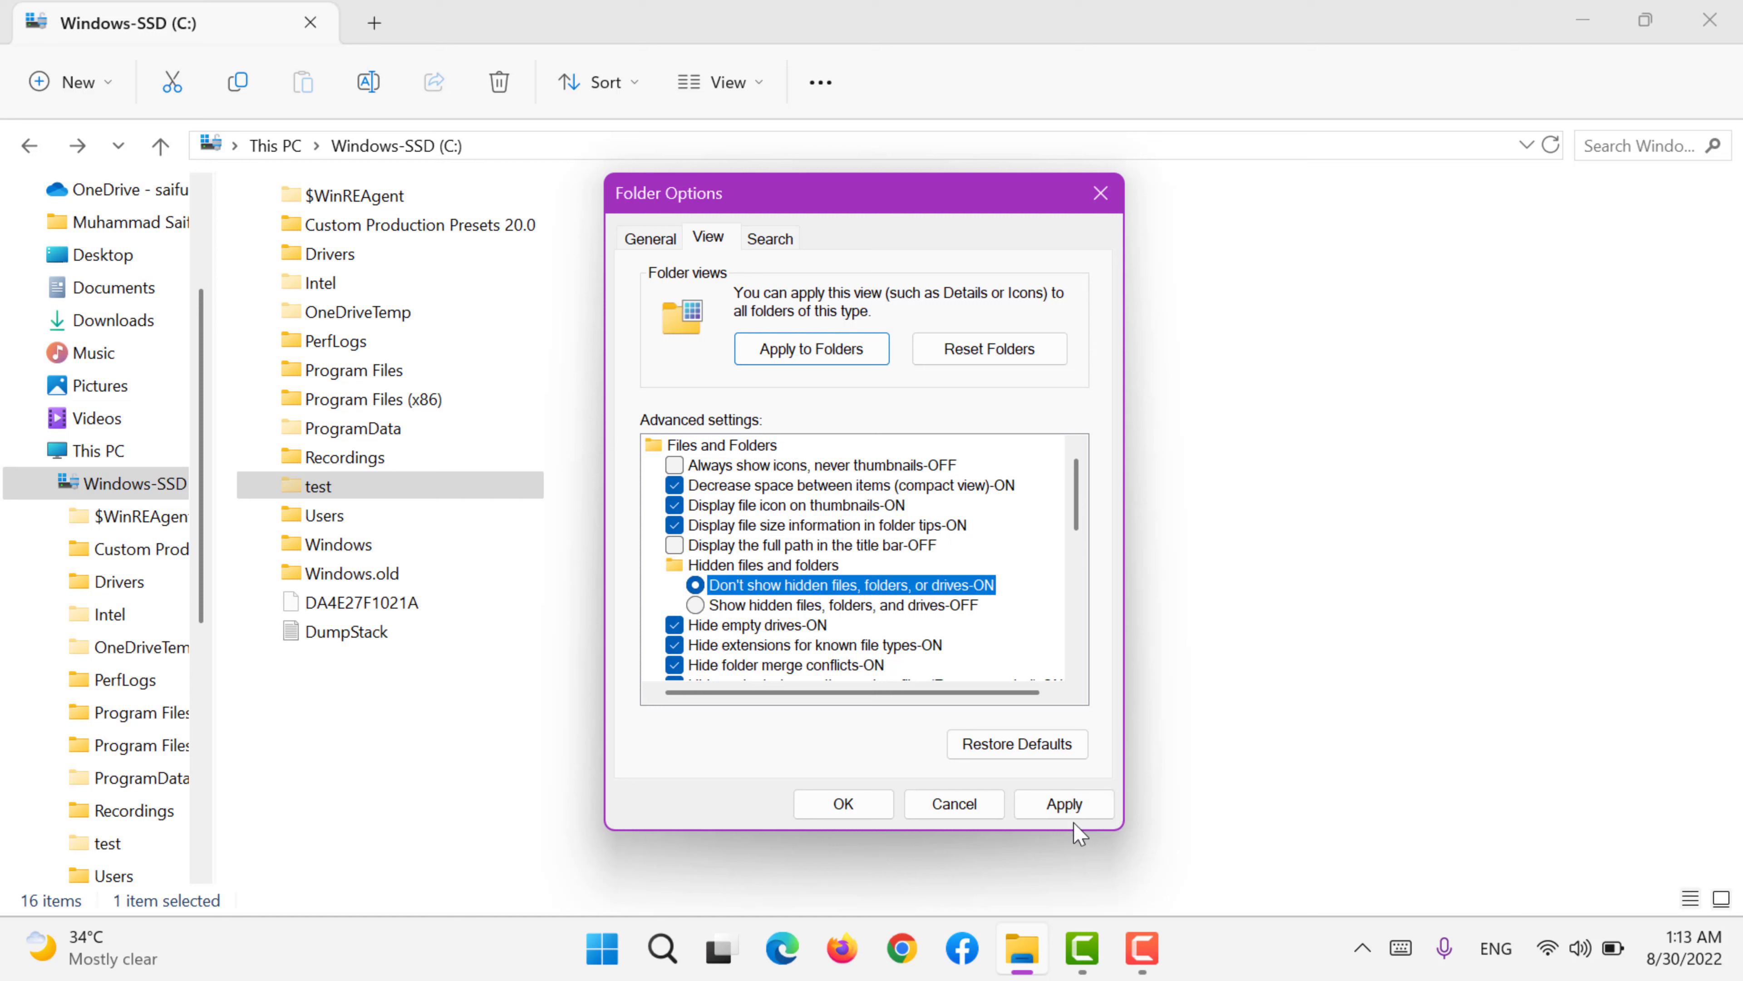
left_click(1068, 804)
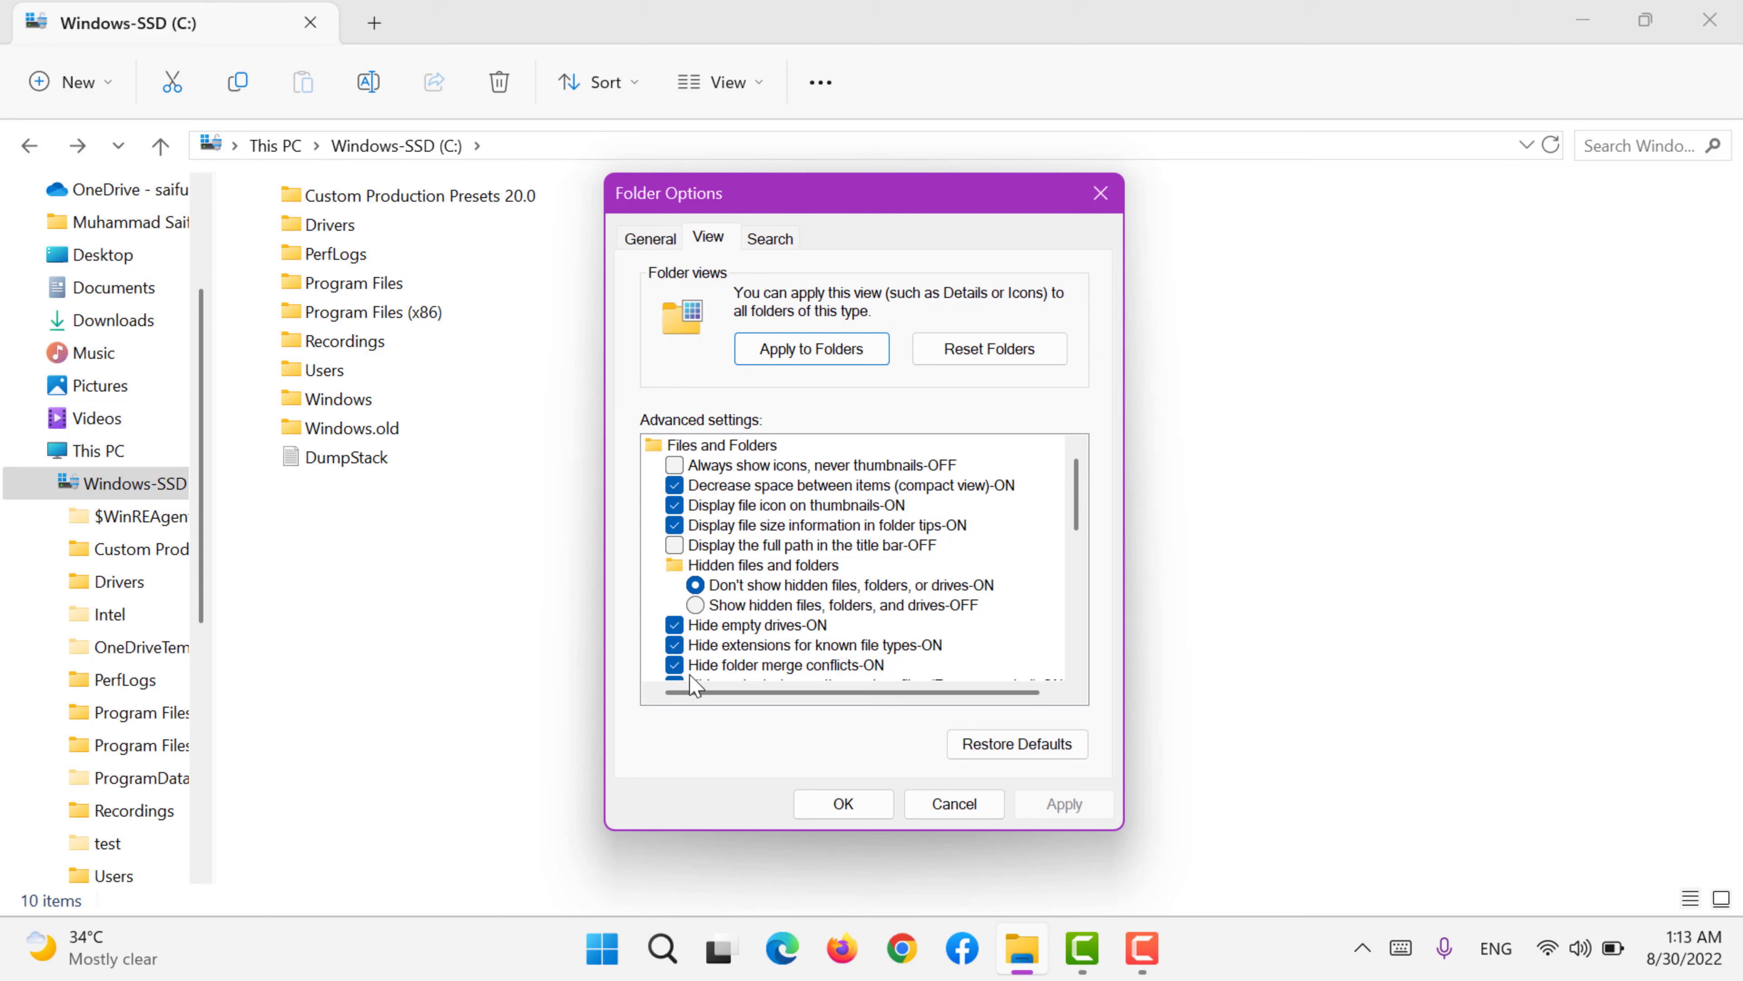
left_click(843, 804)
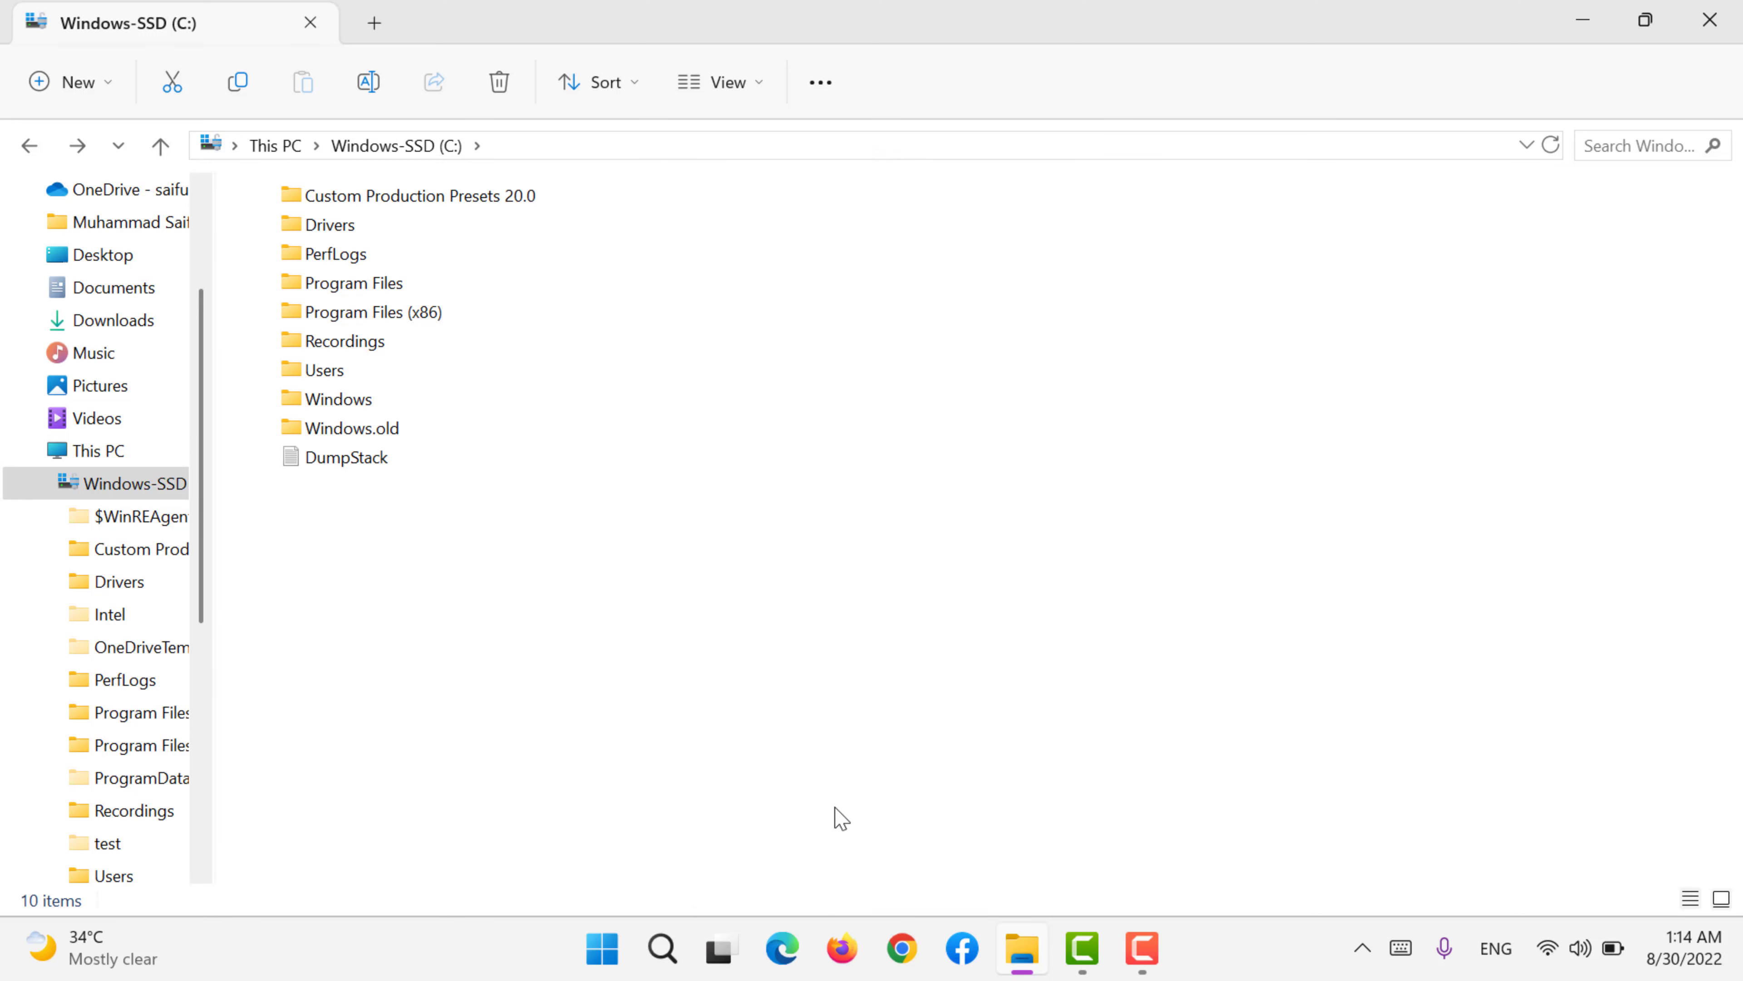